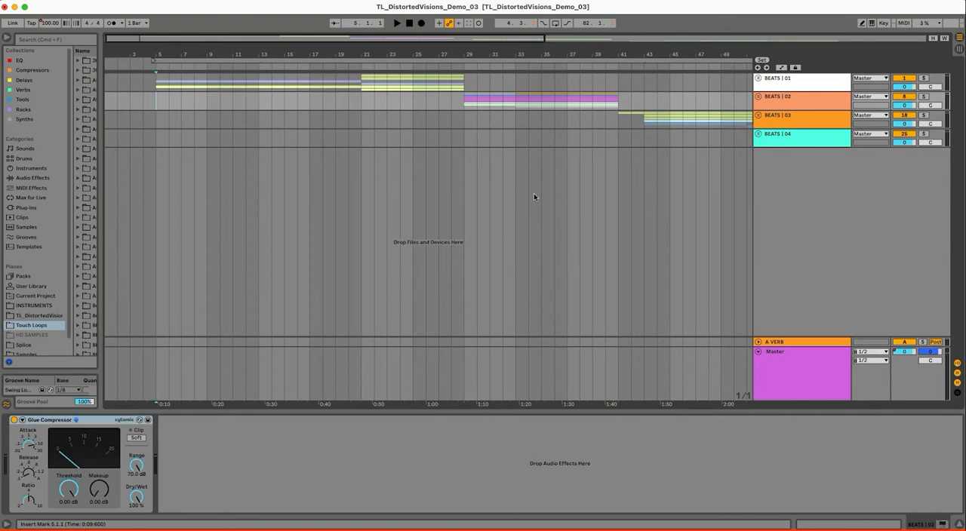
Unfold the BEATS | 01 and BEATS | 02 groups and select the first BASS | INTRO clip
left_click(759, 78)
left_click(759, 182)
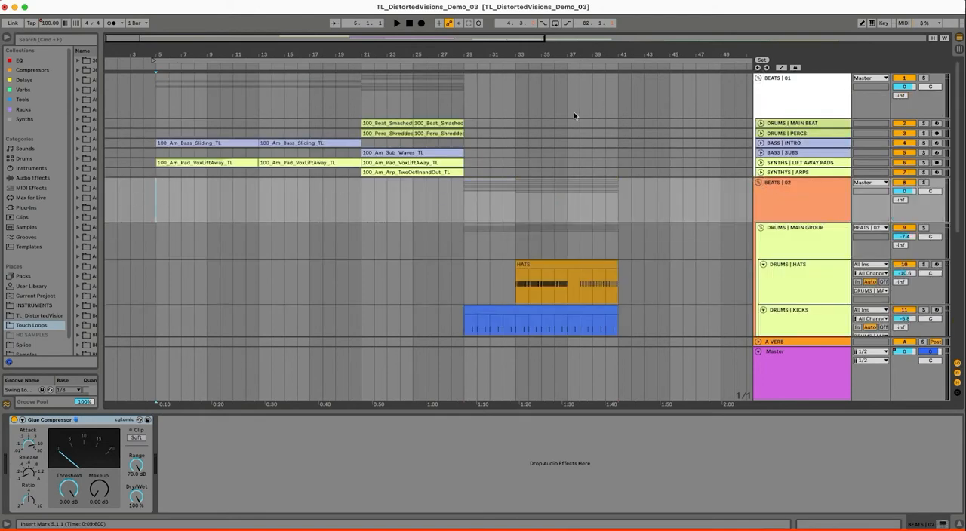
scroll(574, 112, "down", 1)
left_click(163, 127)
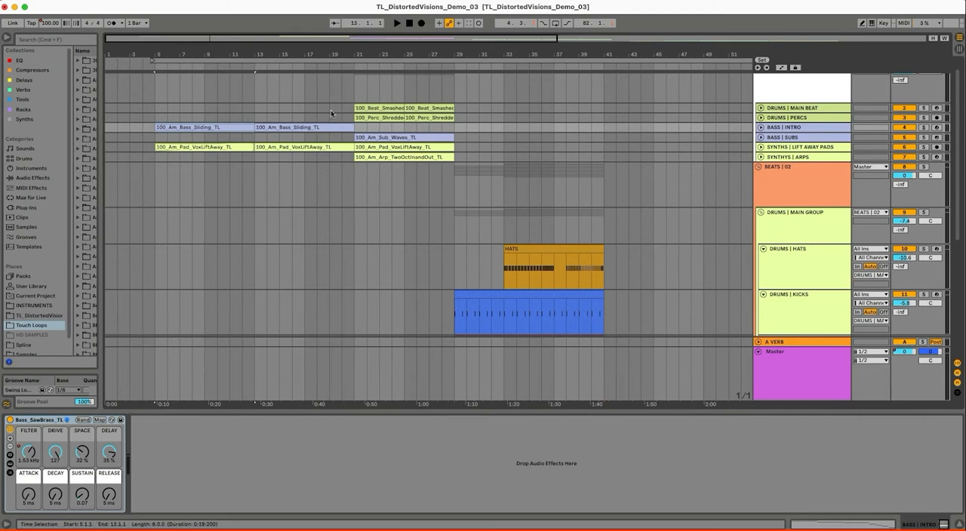
left_click_drag(487, 48, 485, 43)
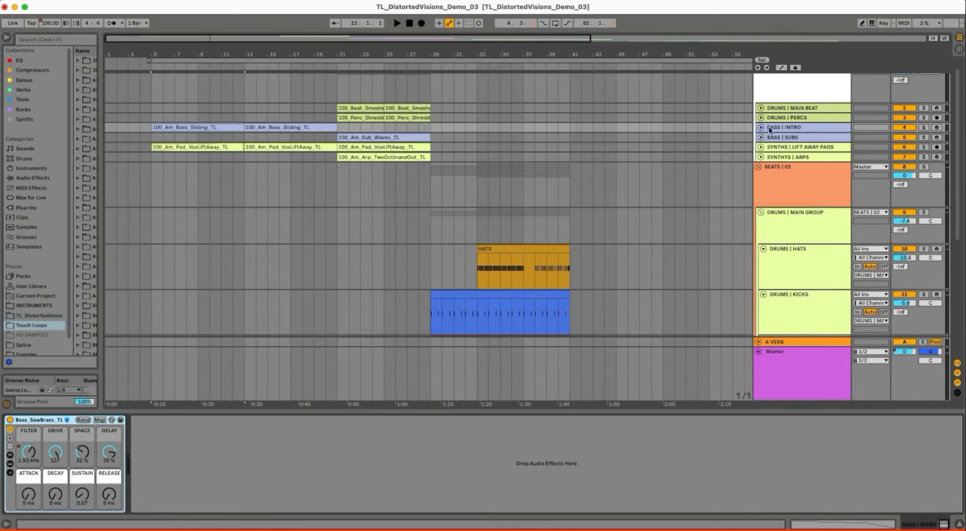
scroll(645, 174, "up", 1)
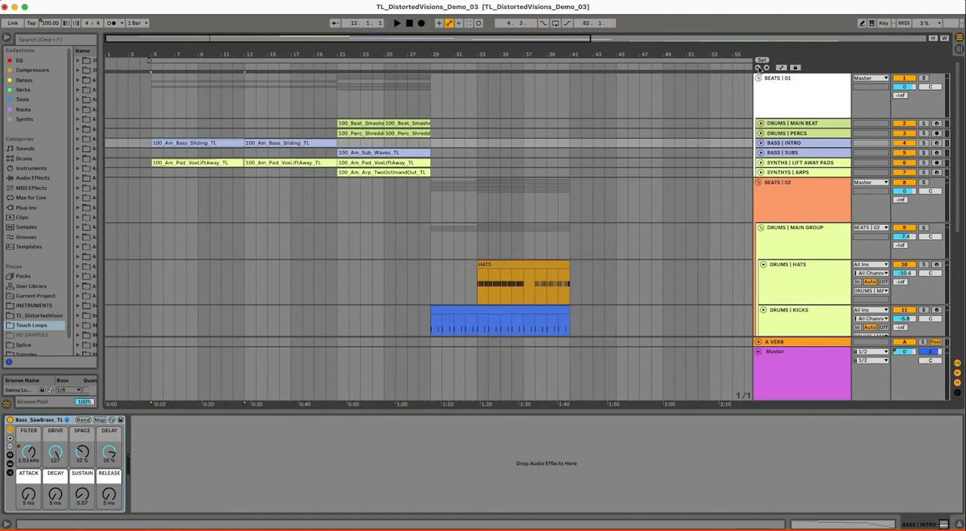
Loop the BEATS | 01 section from bar 5 to bar 29, play it, and unfold the DRUMS | MAIN BEAT track
left_click_drag(153, 101, 429, 106)
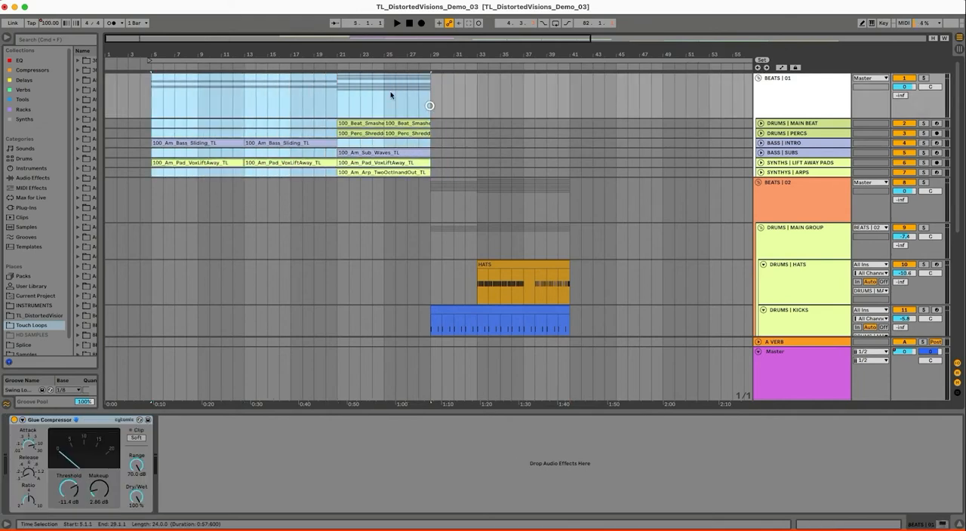
key("super+l")
key("space")
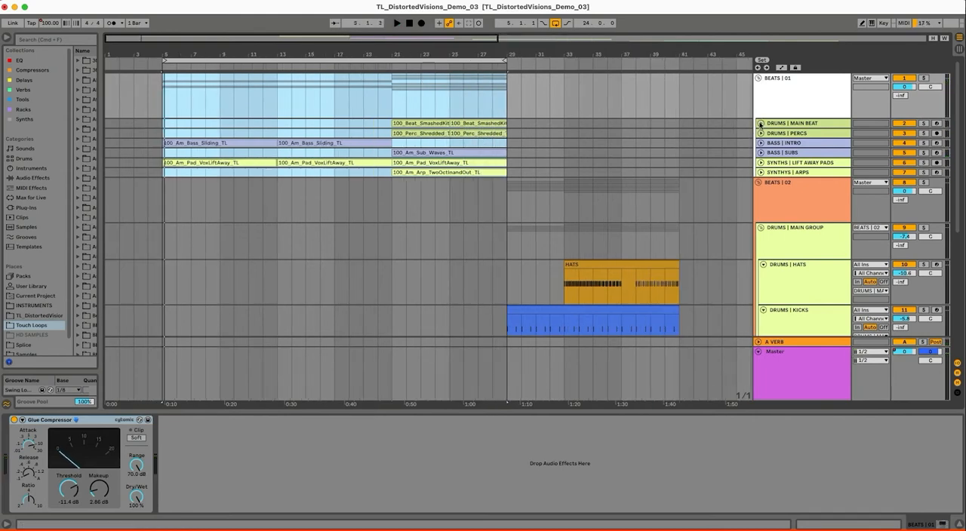
left_click(761, 123)
left_click(779, 96)
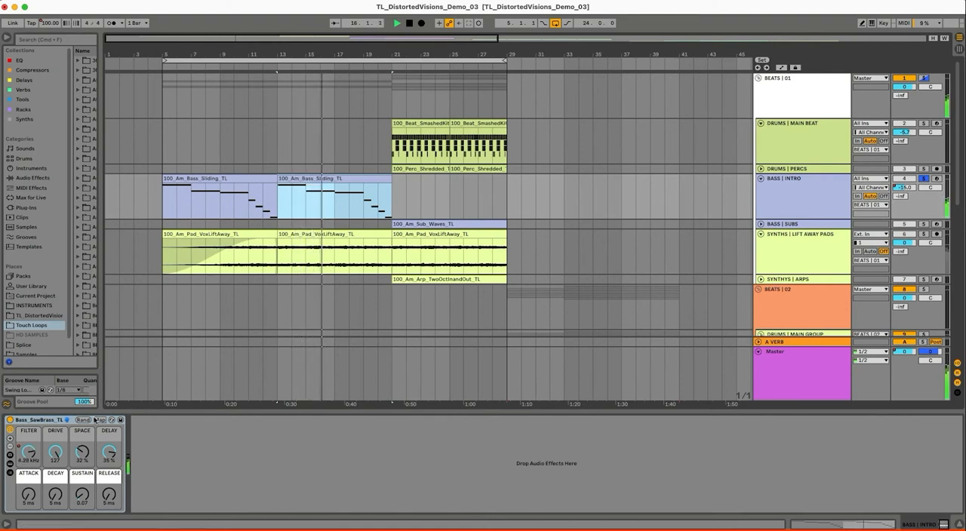
Reshape the BASS | INTRO sound with a decay of 165 ms, a release of 176 ms and a higher sustain
left_click_drag(55, 495, 81, 434)
left_click_drag(107, 493, 83, 529)
left_click_drag(59, 495, 83, 484)
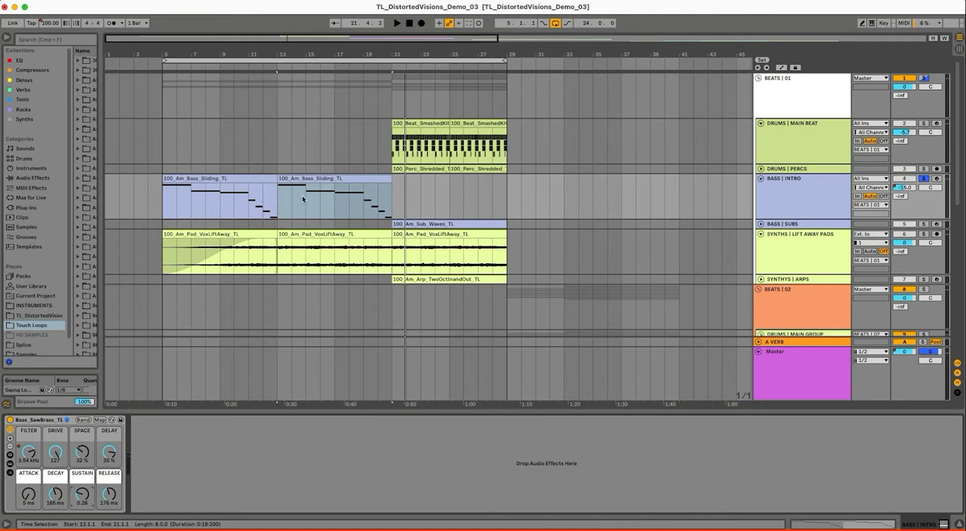
Select the second 100_Am_Pad_VoxLiftAway_TL clip and solo SYNTHS | LIFT AWAY PADS together with the intro bass
left_click(319, 236)
left_click(796, 269)
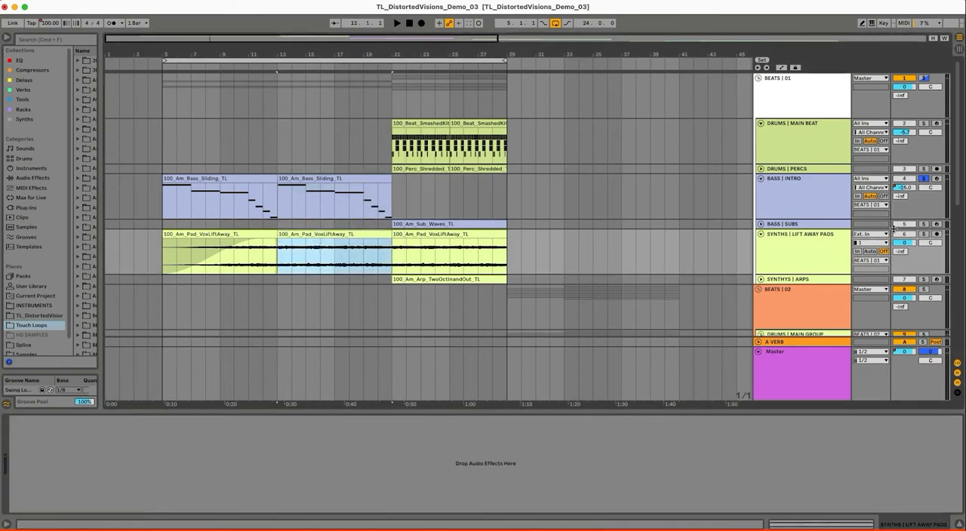
left_click(922, 234)
left_click(802, 269)
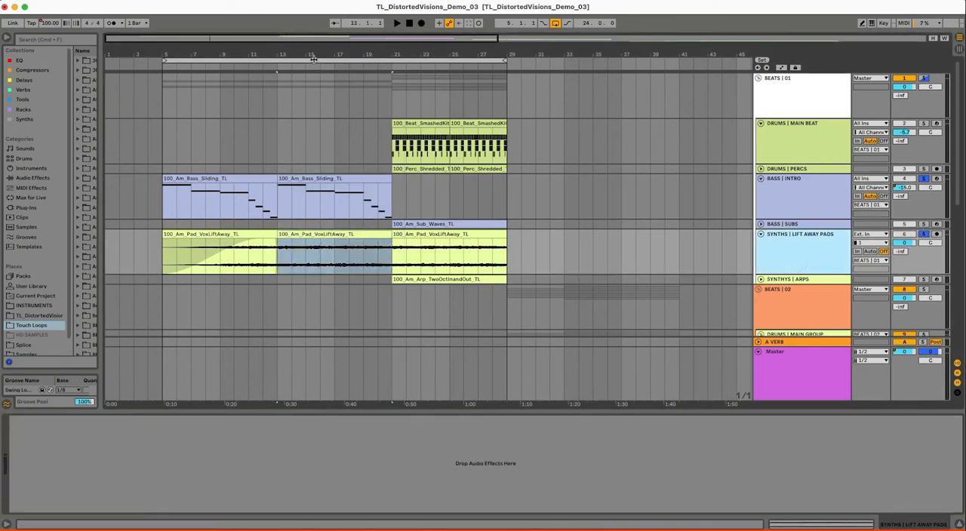
Audition the second 100_Am_Bass_Sliding_TL clip with the pads from bar 13, and stop playback
left_click_drag(277, 57, 364, 102)
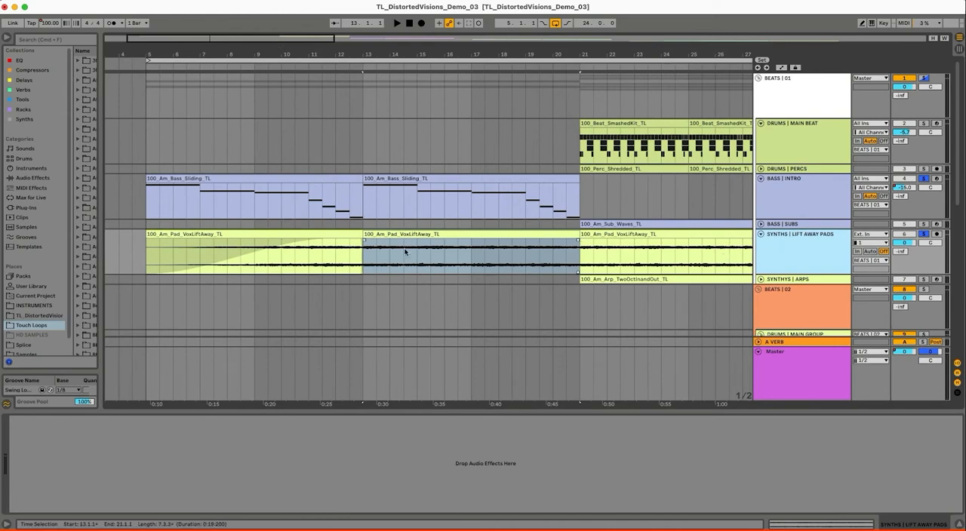
left_click(435, 178)
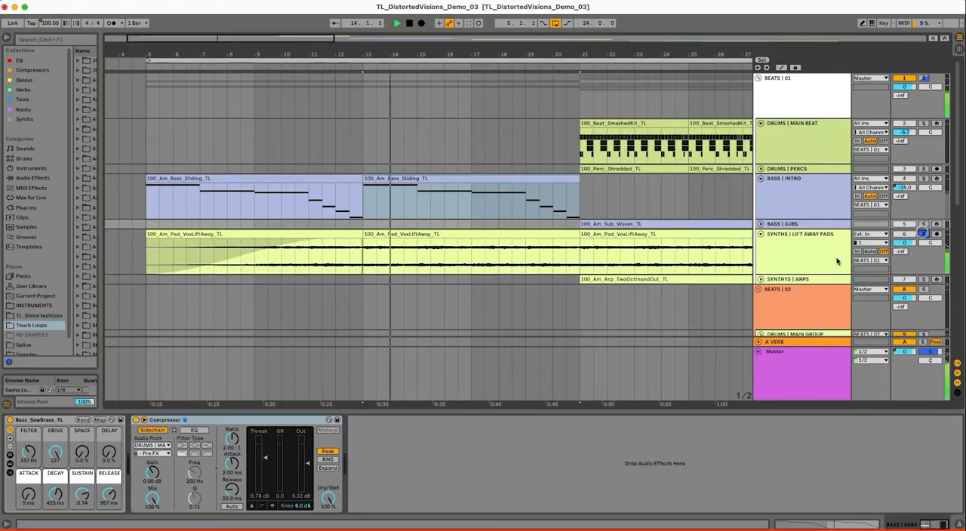
left_click(830, 257)
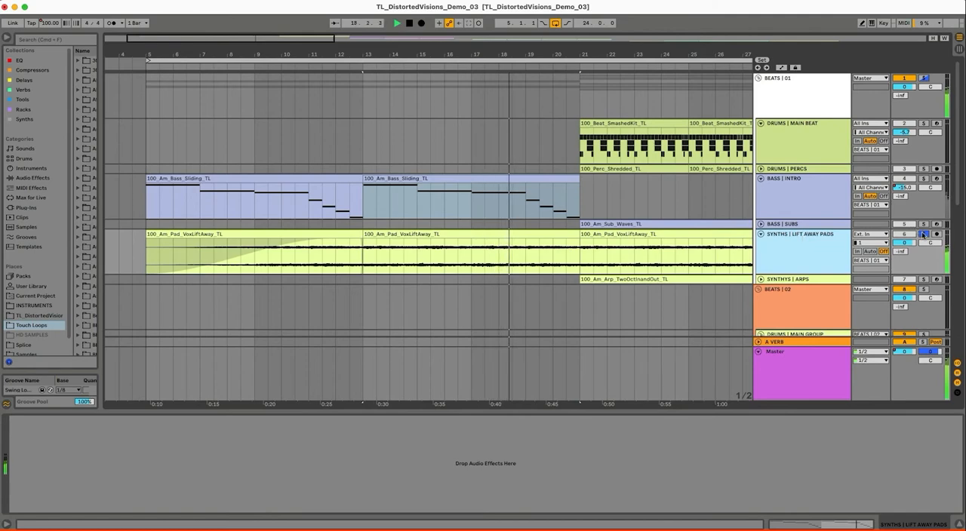
key("space")
Loop the first 100_Beat_SmashedKit_TL clip from bar 21 to bar 25 and show the DRUMS | MAIN BEAT devices
left_click(661, 121)
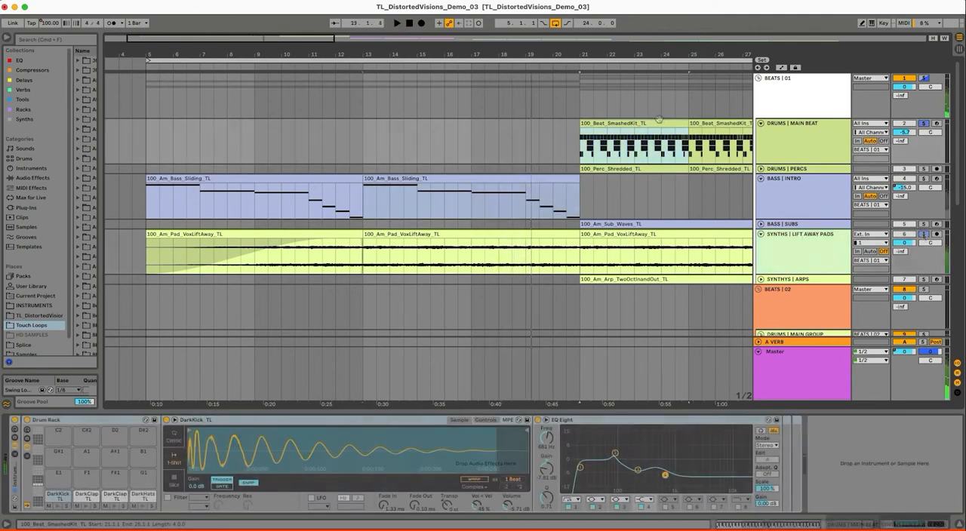
key("super+l")
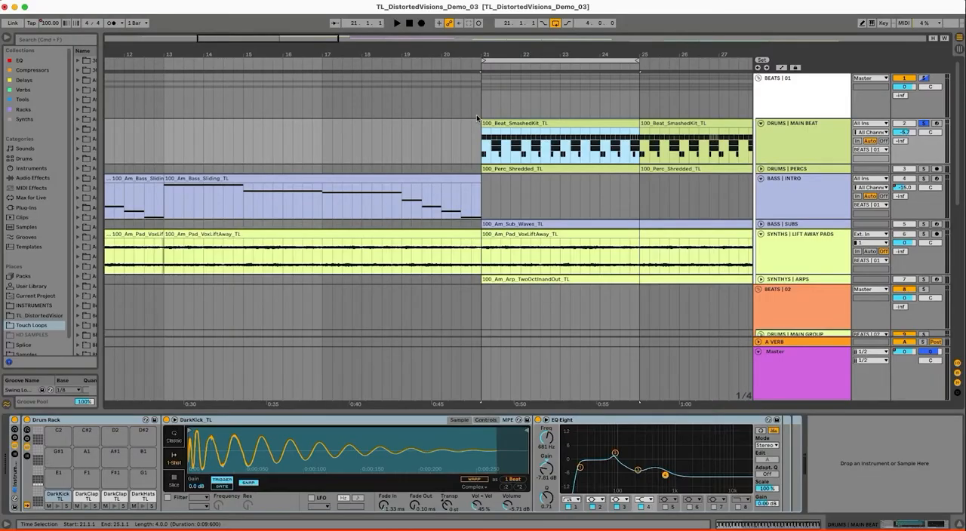
left_click(819, 145)
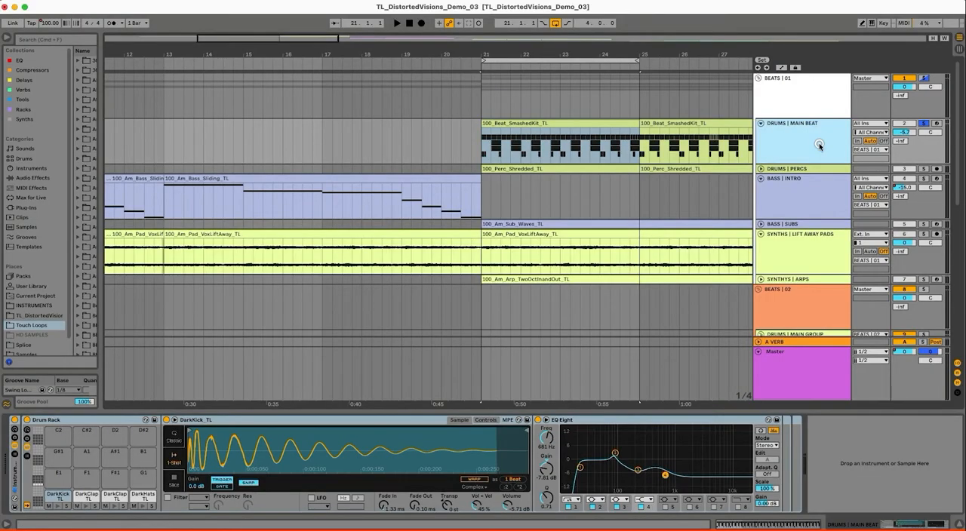
left_click(629, 125)
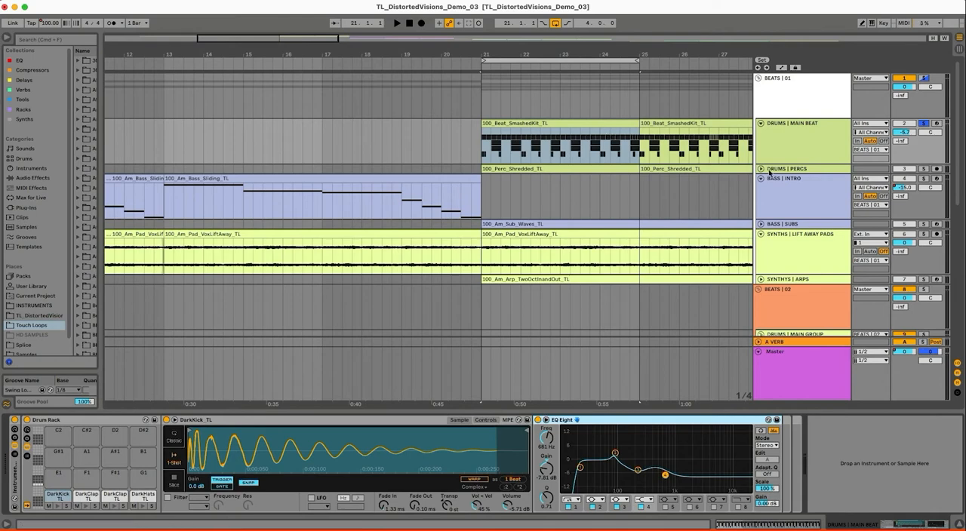
Unfold and solo DRUMS | PERCS, and audition its first 100_Perc_Shredded_TL clip with the main beat
left_click(762, 170)
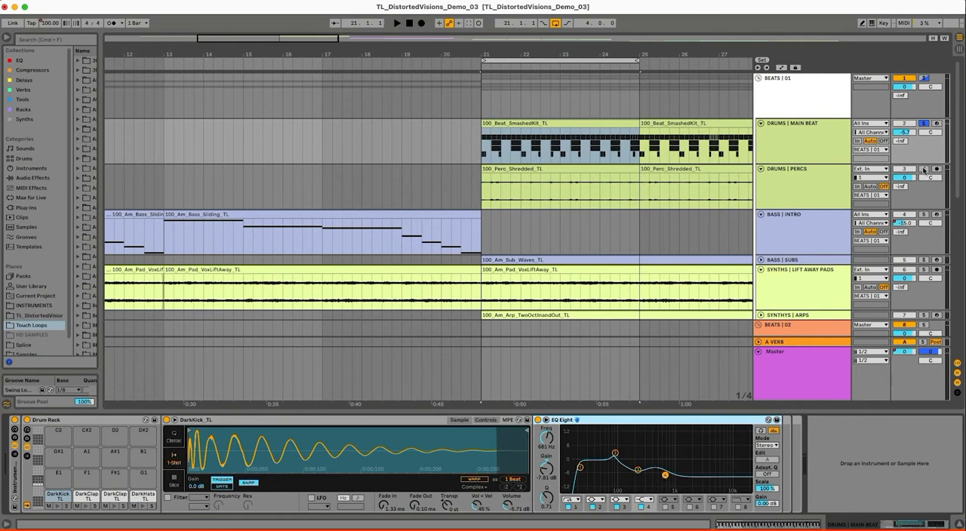
left_click(794, 175)
left_click(526, 167)
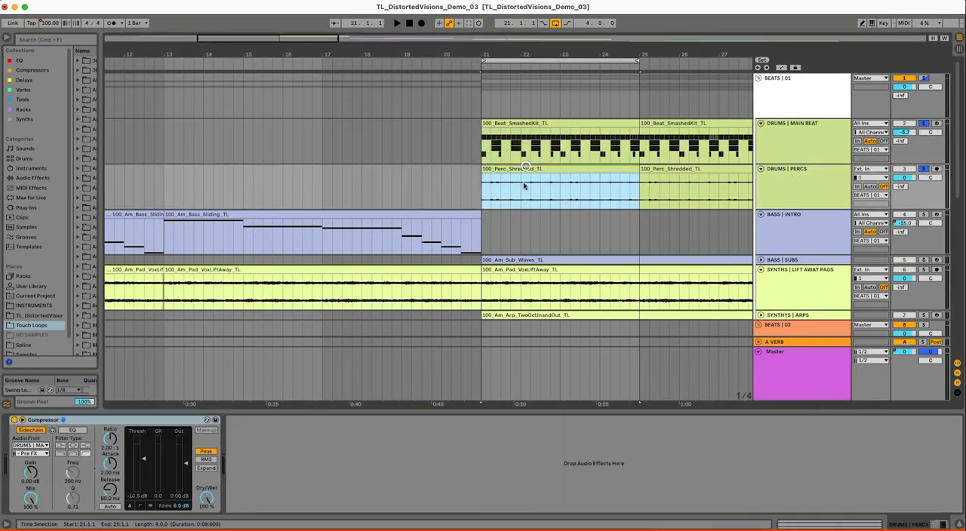
key("space")
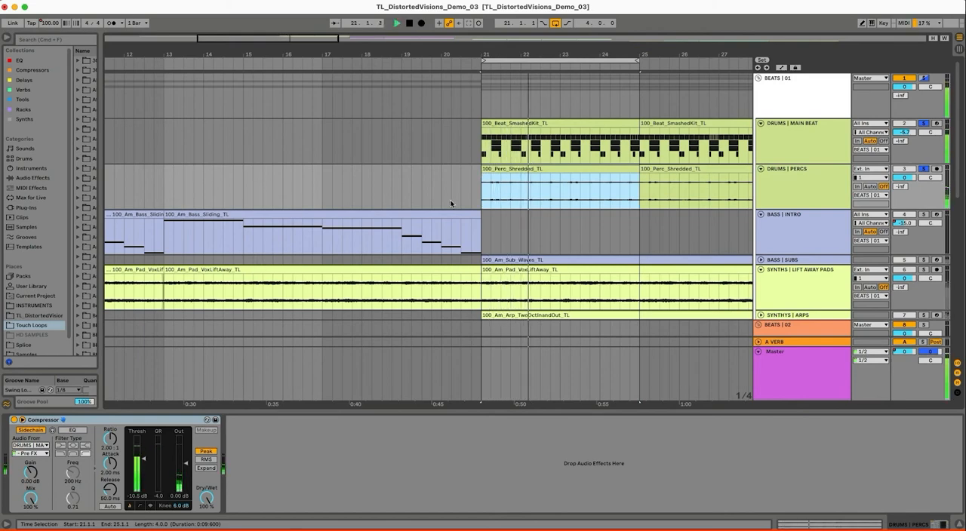
left_click(804, 176)
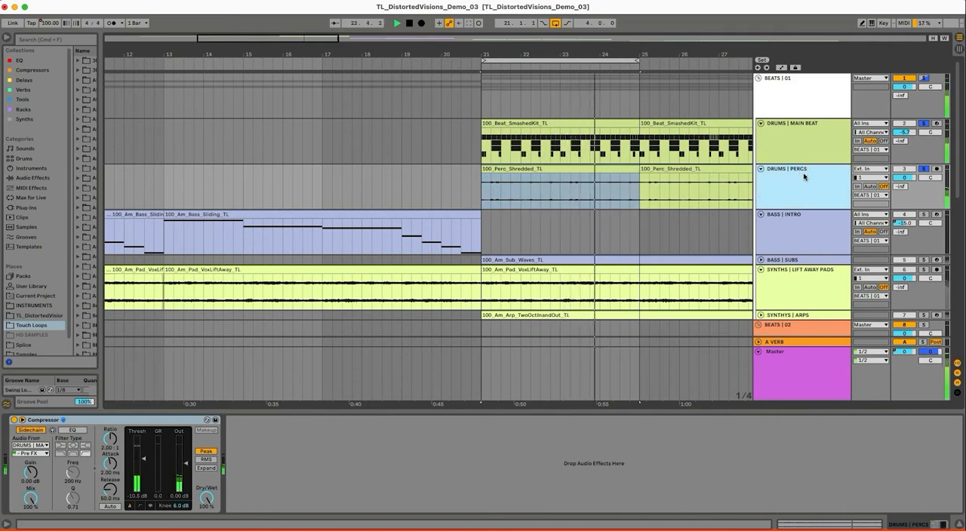
key("space")
Unfold and solo the BASS | SUBS track alongside the drums, and set its filter to 394 Hz
left_click(761, 261)
left_click(797, 264)
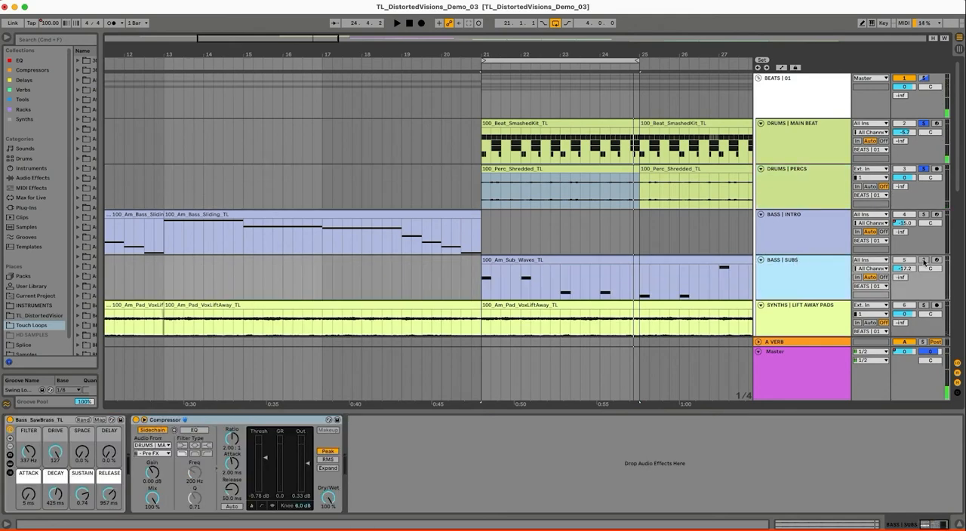
left_click(923, 261)
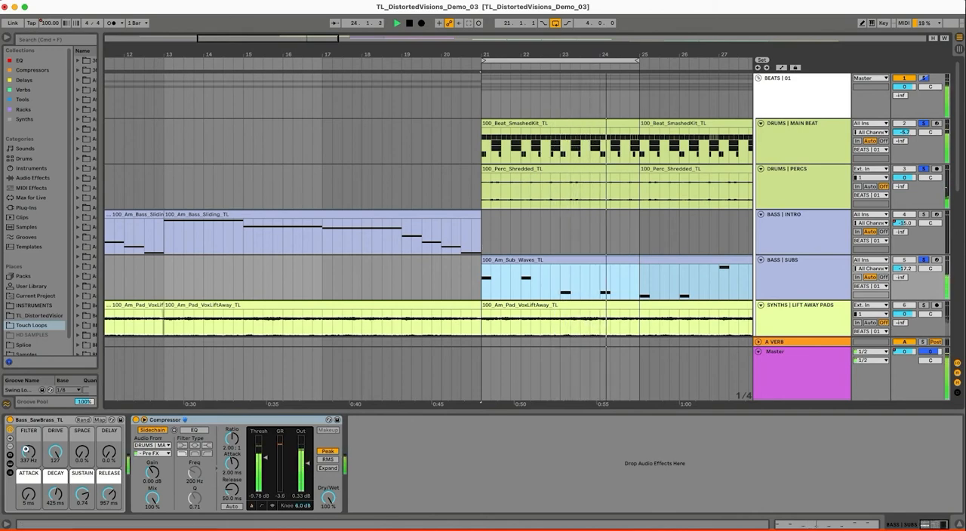
left_click_drag(26, 450, 26, 448)
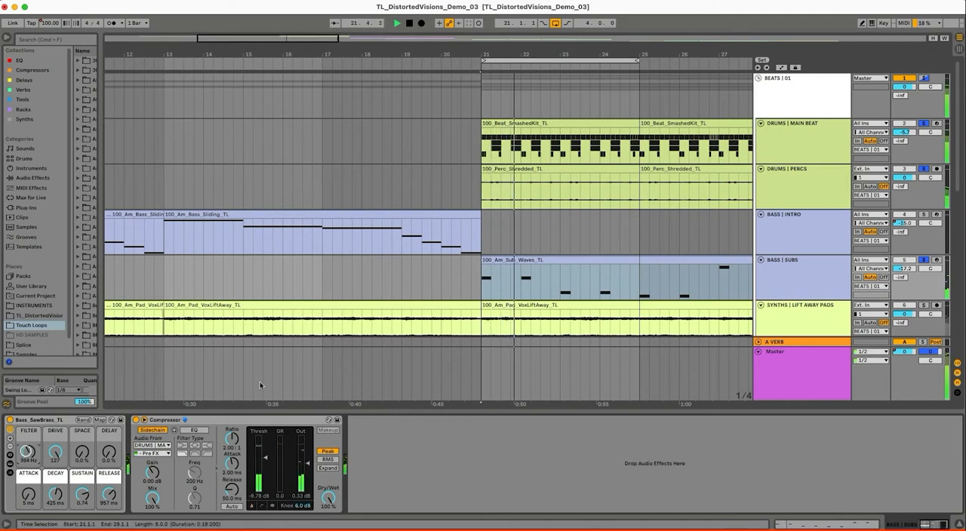
Add SYNTHS | LIFT AWAY PADS to the soloed tracks and play the loop with drums and sub bass
scroll(917, 305, "down", 2)
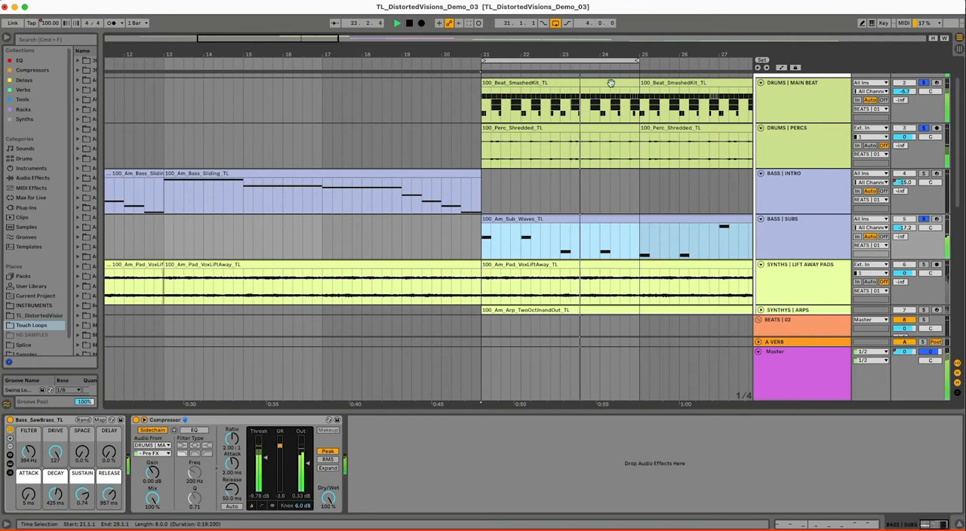
left_click(923, 265)
left_click(769, 282)
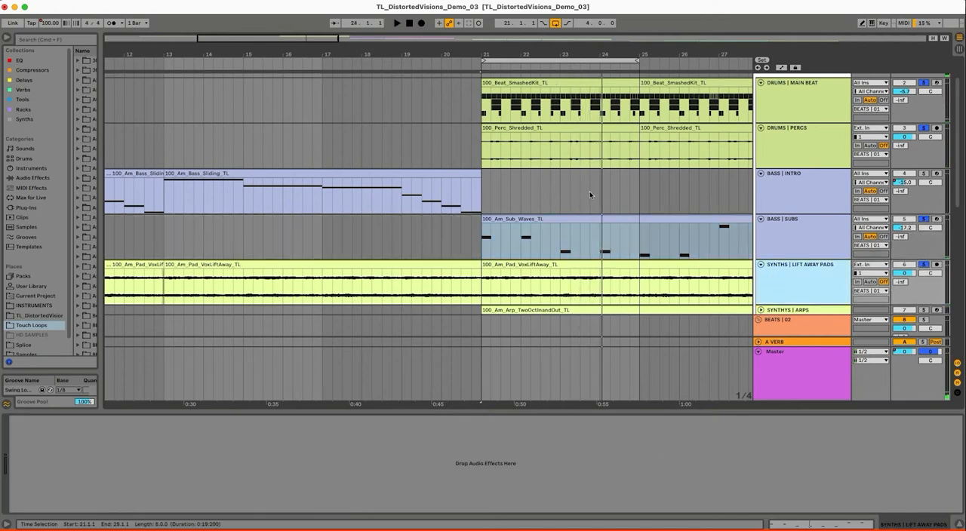
scroll(590, 195, "down", 1)
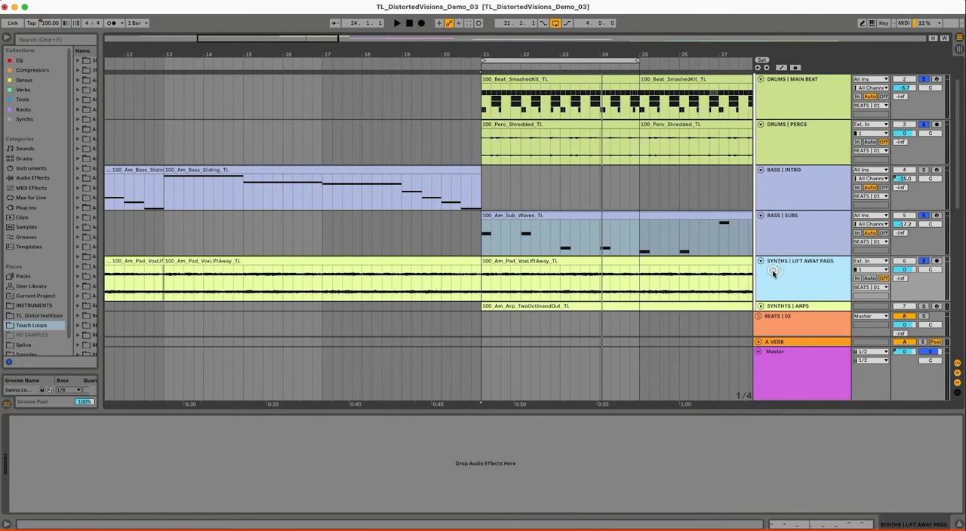
key("space")
Unfold the SYNTHYS | ARPS track, stop playback, and solo the arps on their own
scroll(638, 204, "down", 5)
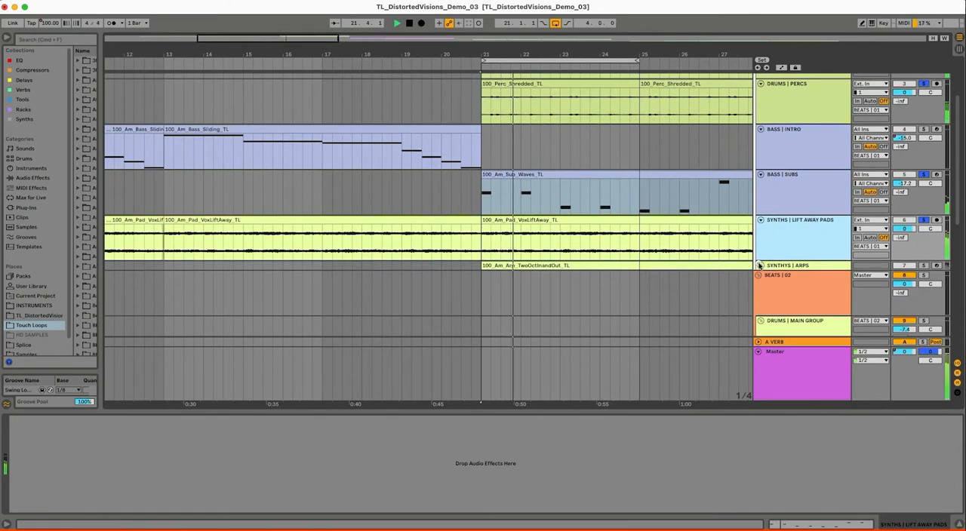
left_click(760, 266)
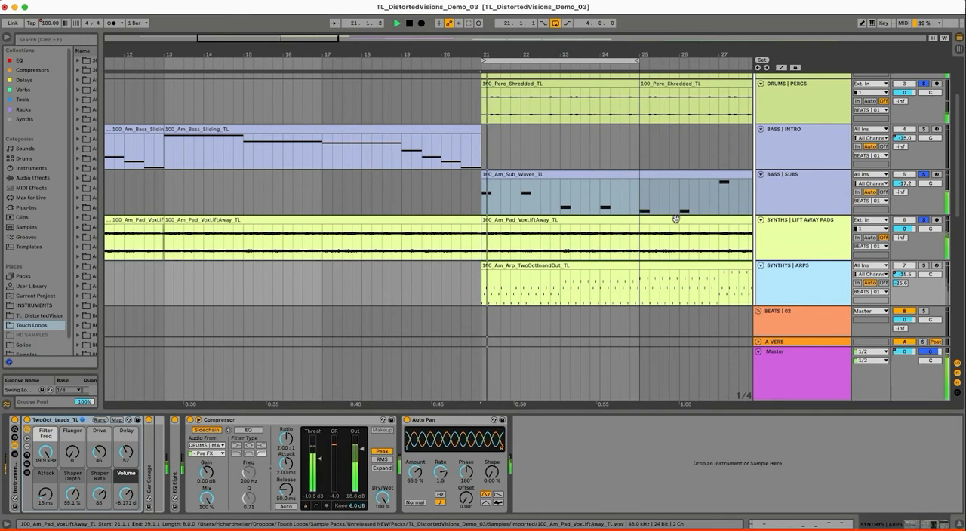
key("space")
left_click(925, 266)
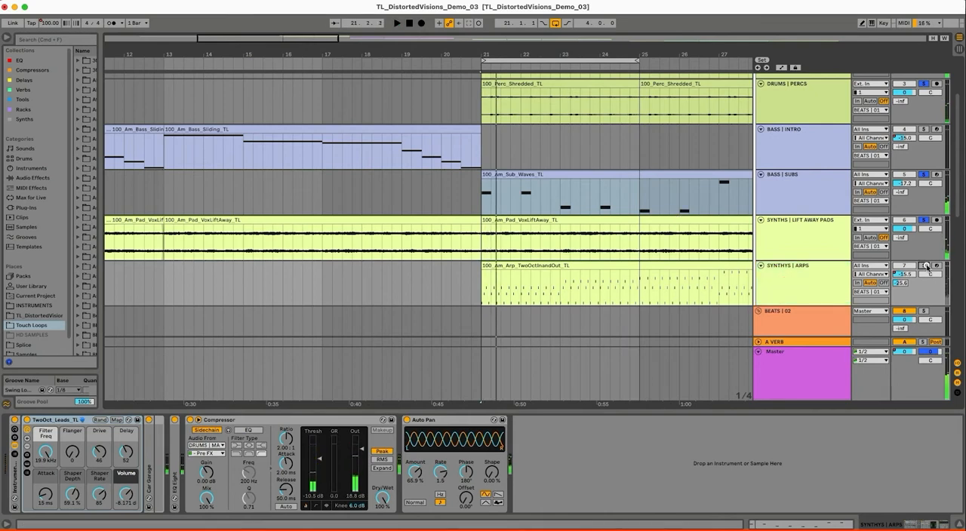
left_click(810, 282)
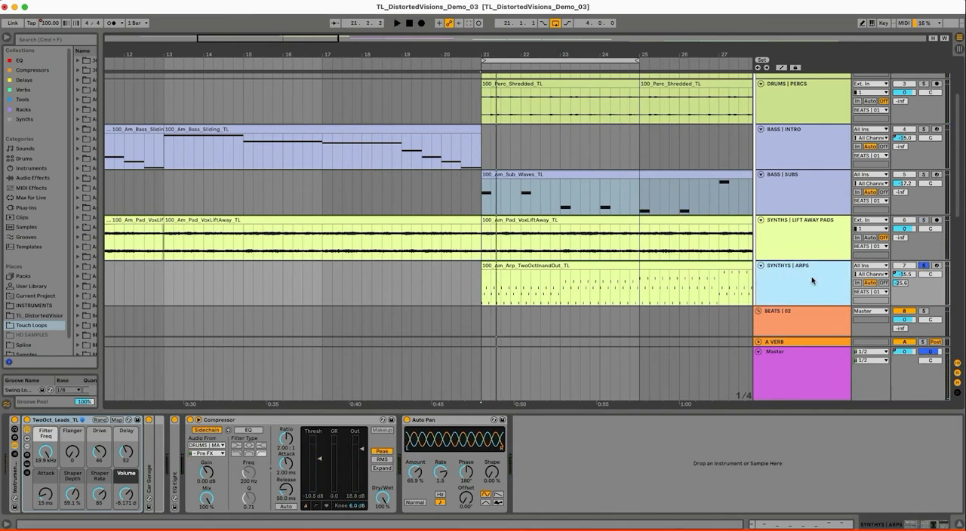
Show the automation lanes and display the track volume automation of SYNTHYS | ARPS and BASS | INTRO
key("a")
left_click_drag(586, 46, 585, 49)
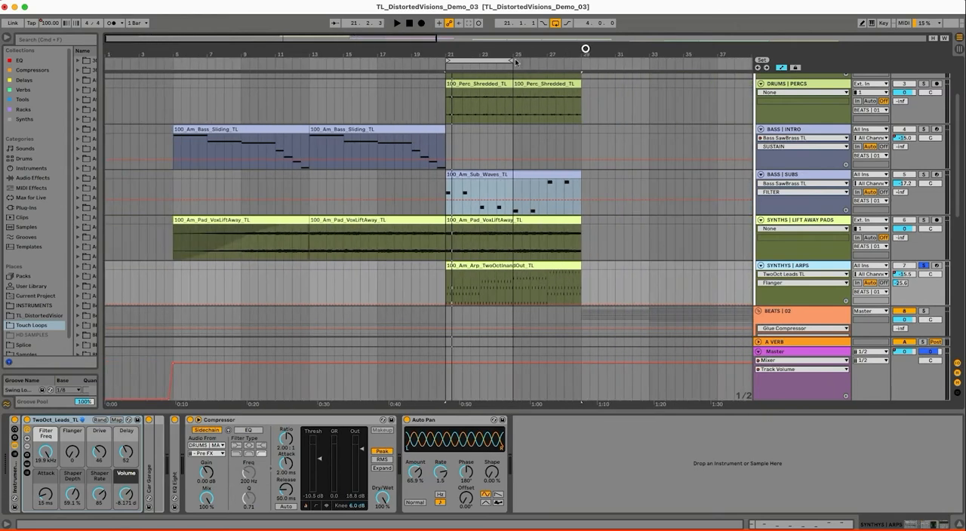
left_click(908, 276)
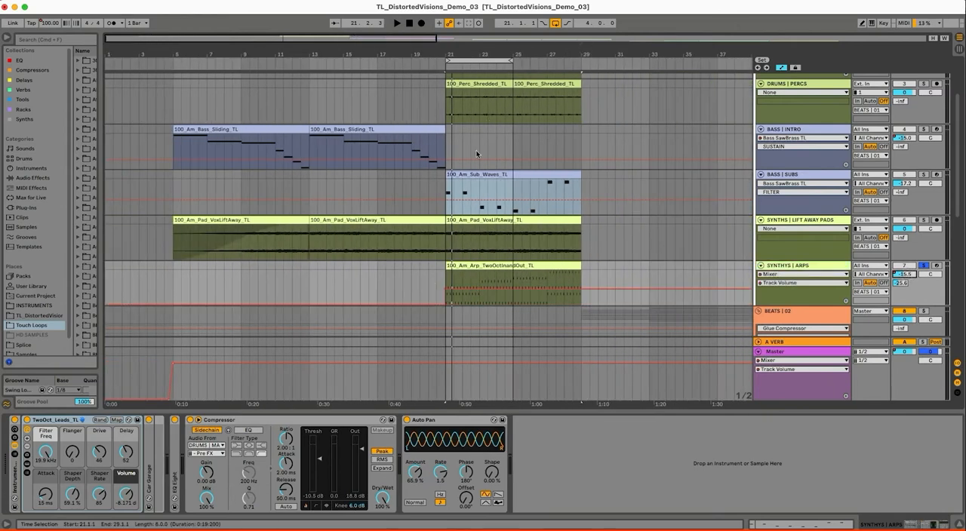
left_click(912, 138)
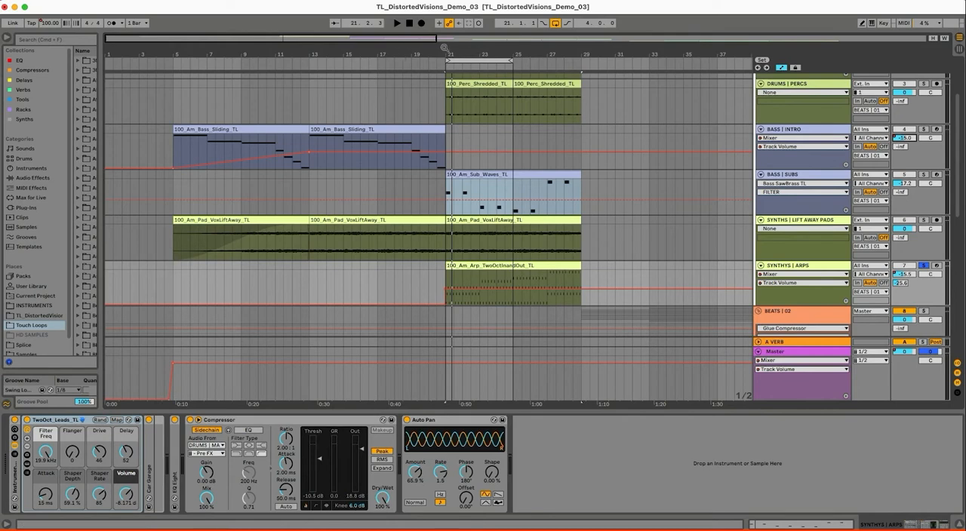
left_click_drag(445, 48, 443, 50)
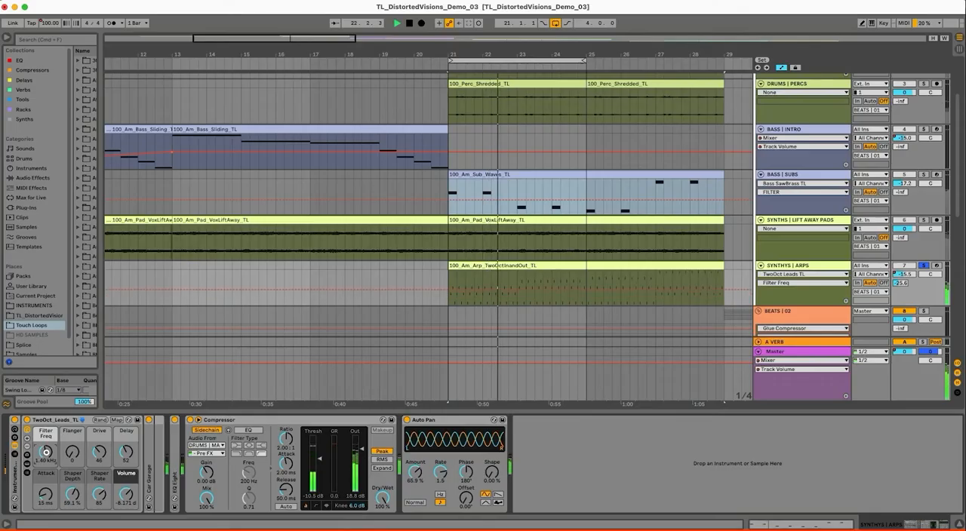
Extend the loop to bars 21–29 and show the Analog AEG2 Sustain automation of SYNTHYS | ARPS
scroll(539, 261, "down", 1)
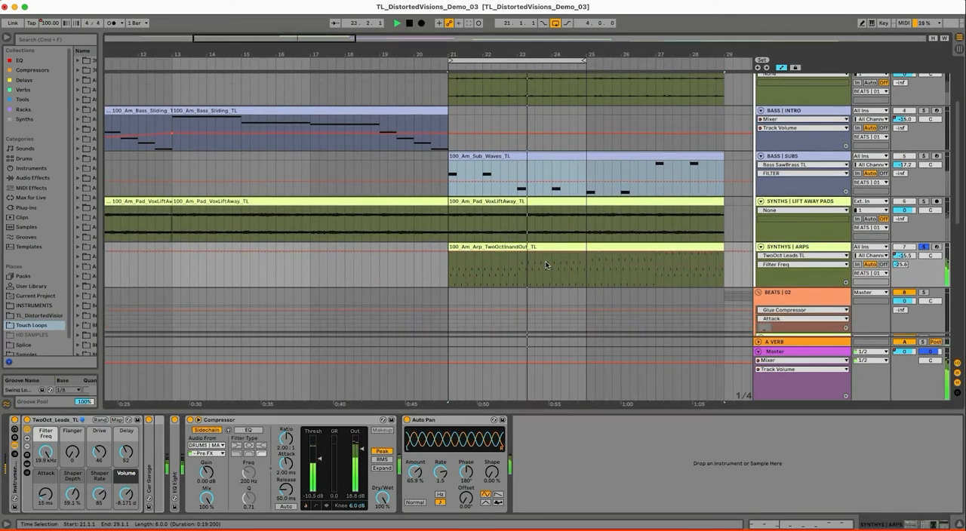
left_click_drag(584, 60, 721, 77)
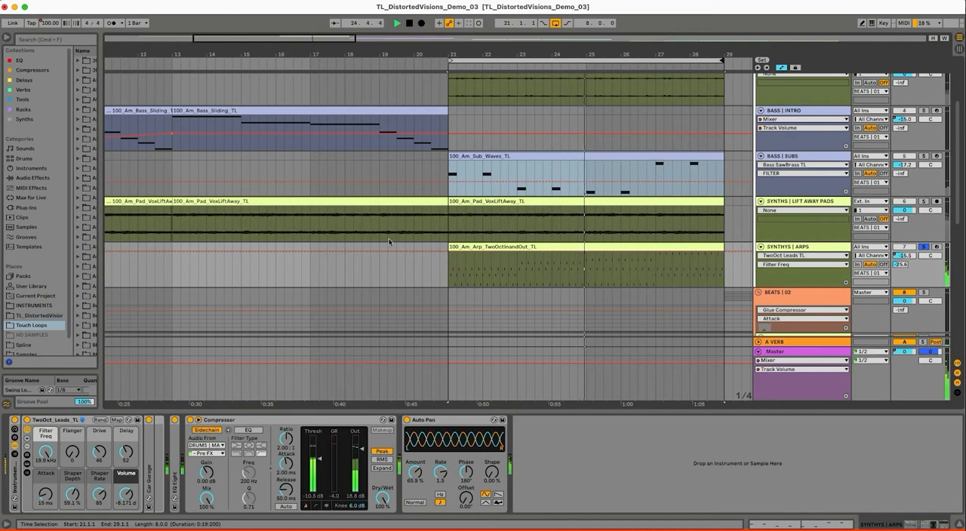
left_click(798, 255)
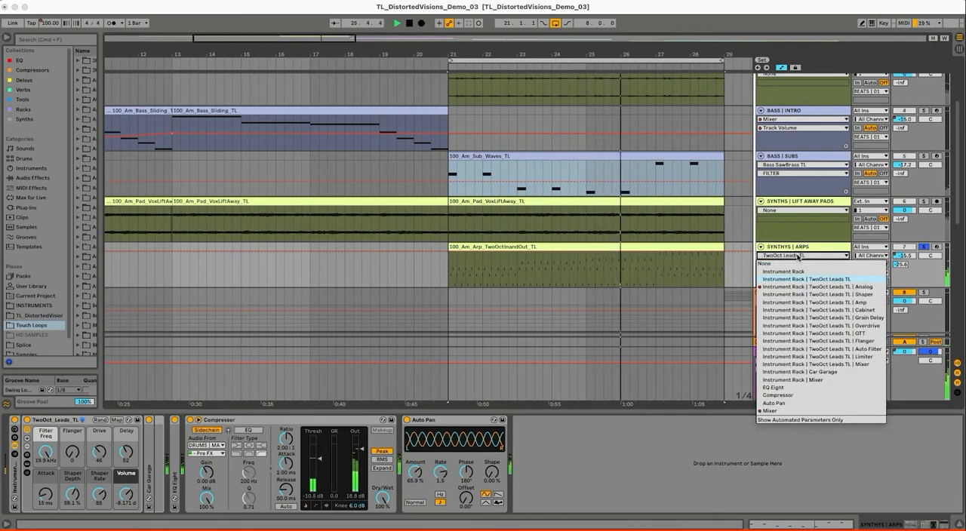
left_click(797, 287)
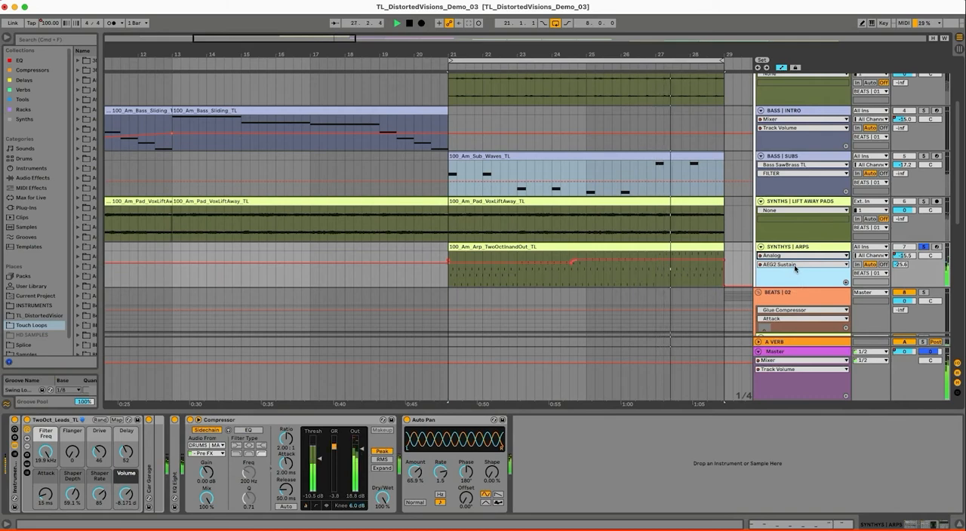
left_click(794, 265)
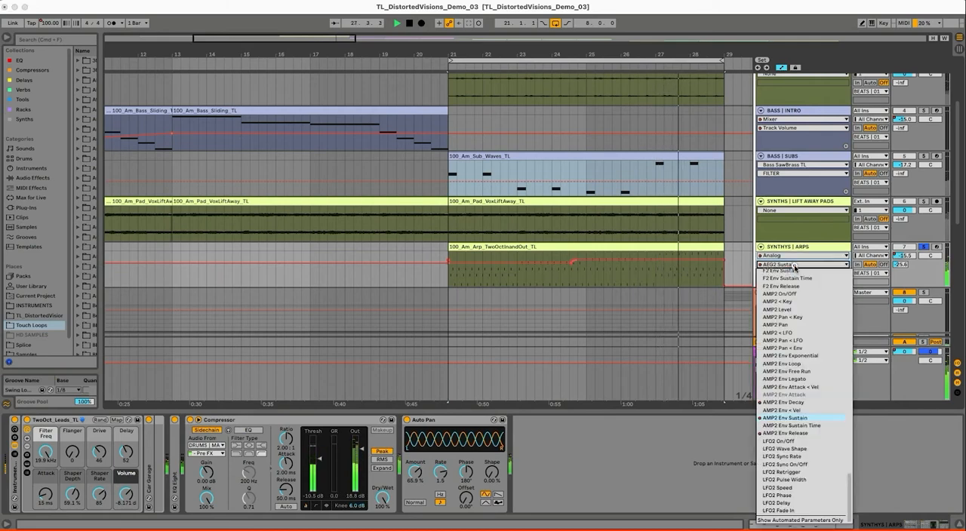
left_click(674, 50)
Switch off looping, stop playback, and place the insert marker at bar 26 in the arp clip
left_click(555, 23)
left_click_drag(640, 53, 640, 53)
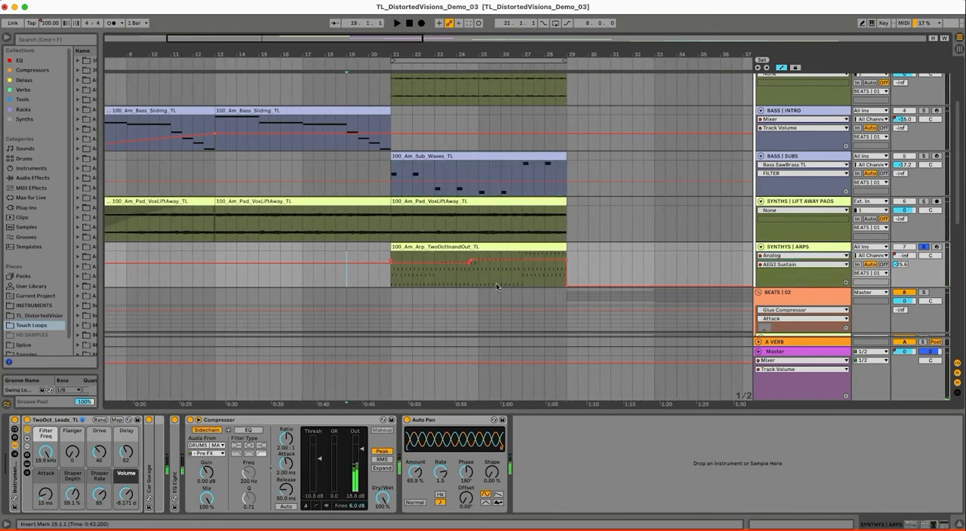
left_click(503, 279)
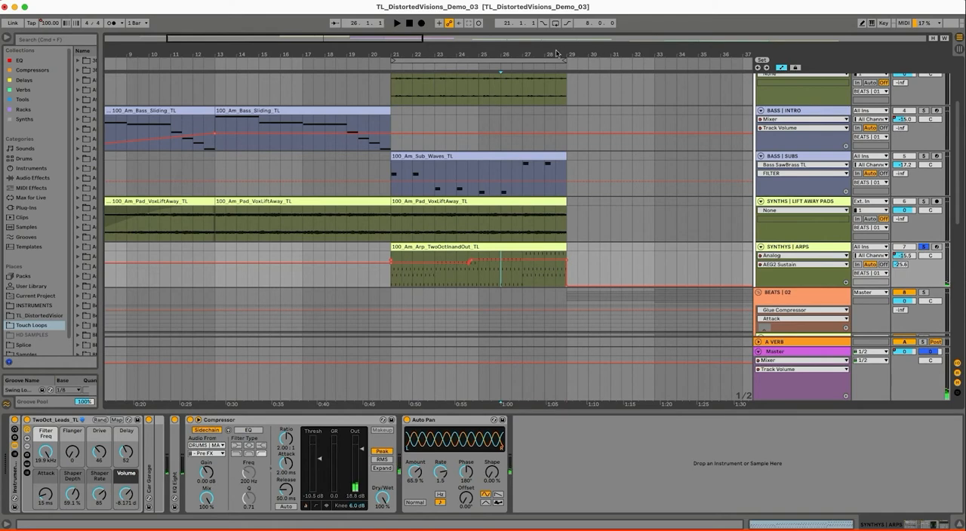
left_click_drag(556, 51, 557, 50)
Show the arps' AMP2 Env Decay automation, followed by the AMP2 Env Release automation
left_click(785, 257)
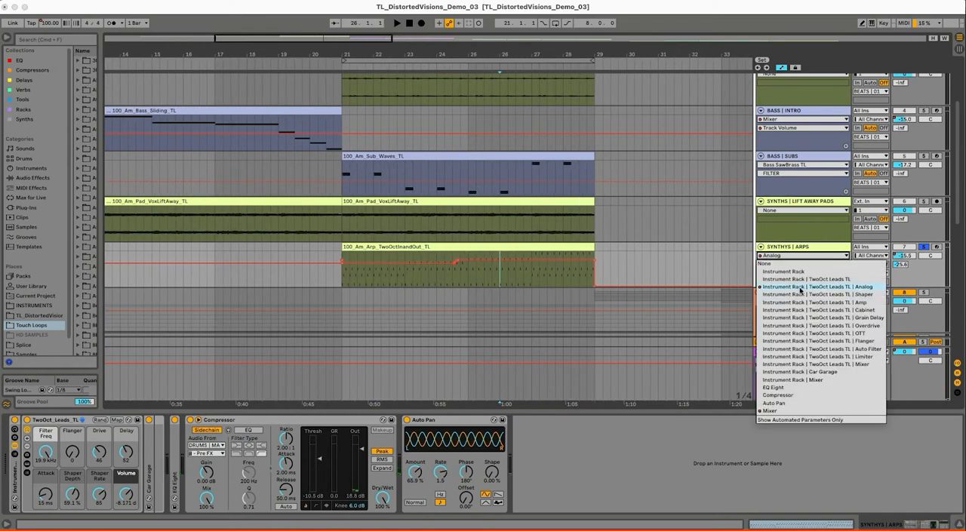
left_click(795, 249)
left_click(782, 265)
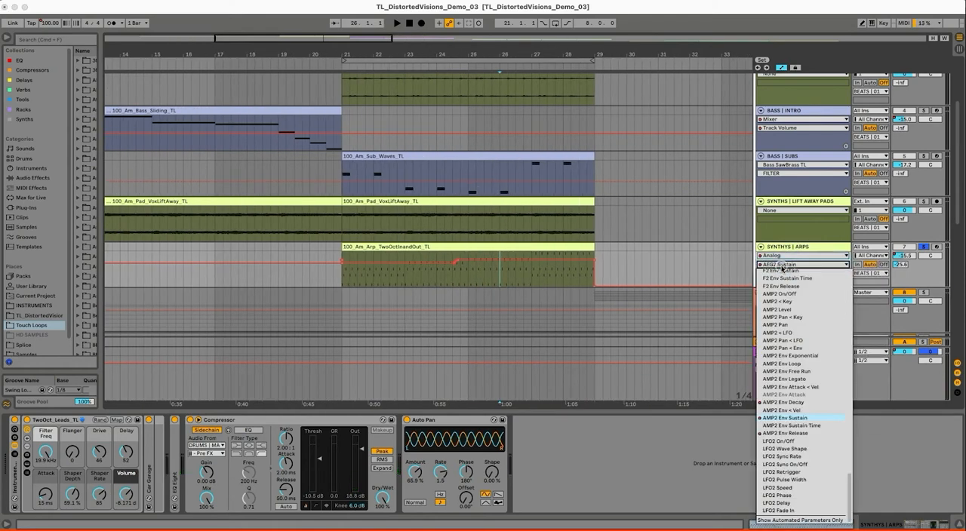
left_click(812, 403)
left_click(816, 265)
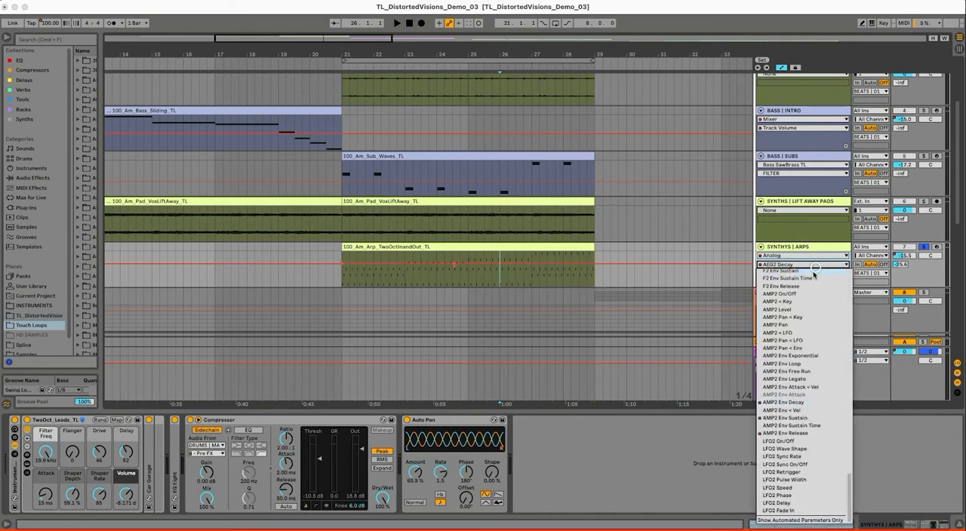
left_click(795, 433)
Bend the arps' release automation after the clip so it ramps from bar 29 down to the minimum at about bar 43
left_click(594, 255)
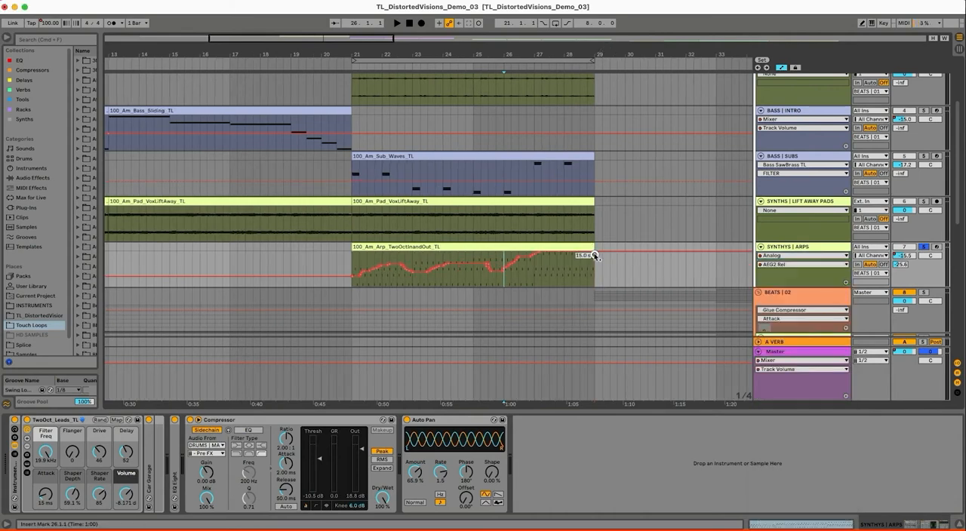
double_click(619, 57)
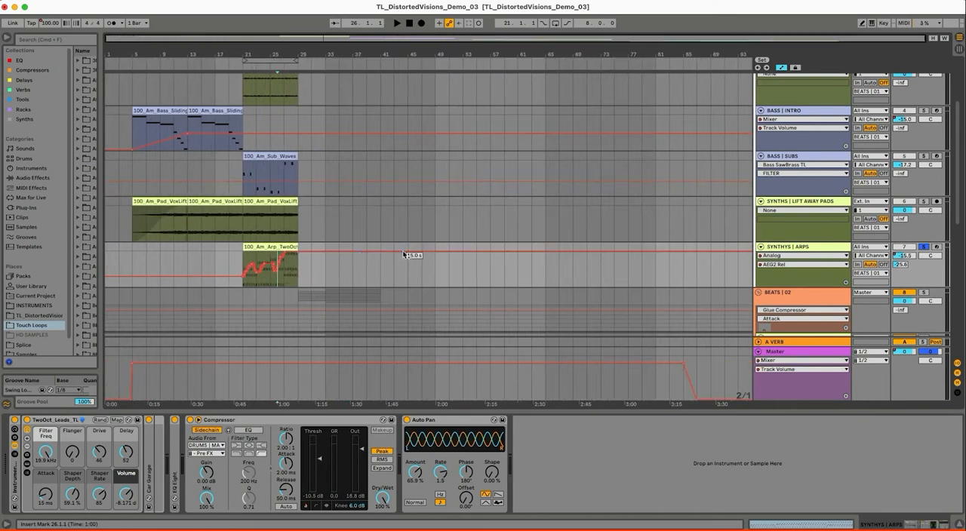
left_click_drag(405, 254, 393, 286)
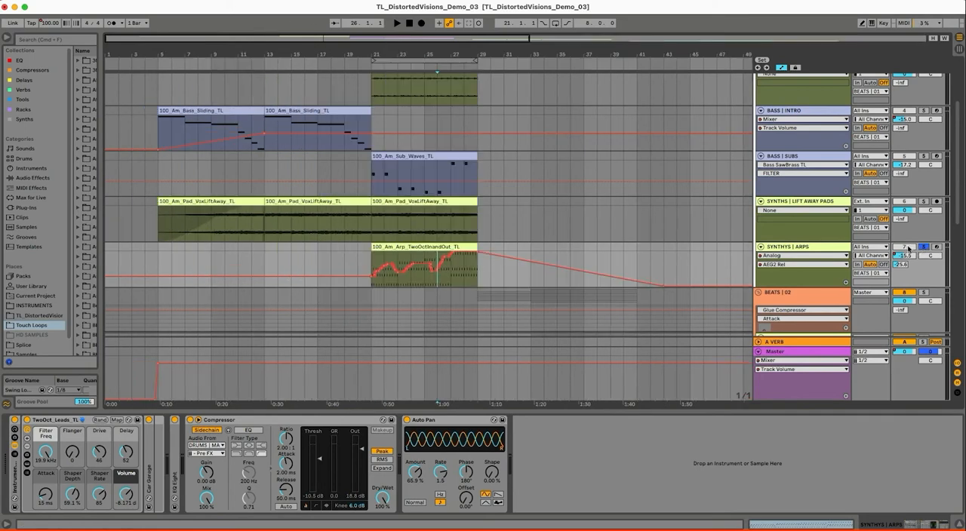
Fold all BEATS | 01 tracks and move the solo from SYNTHYS | ARPS to BEATS | 02
left_click(762, 247, "alt")
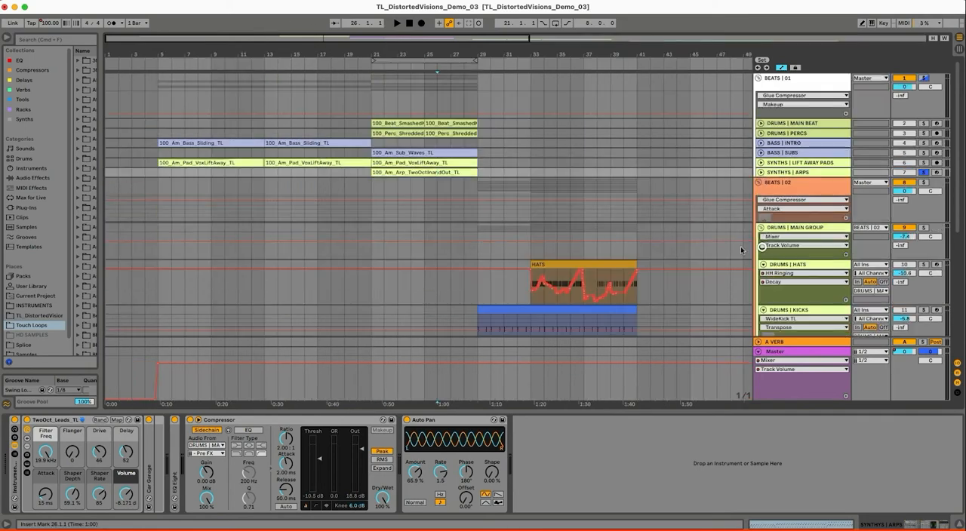
scroll(503, 173, "down", 3)
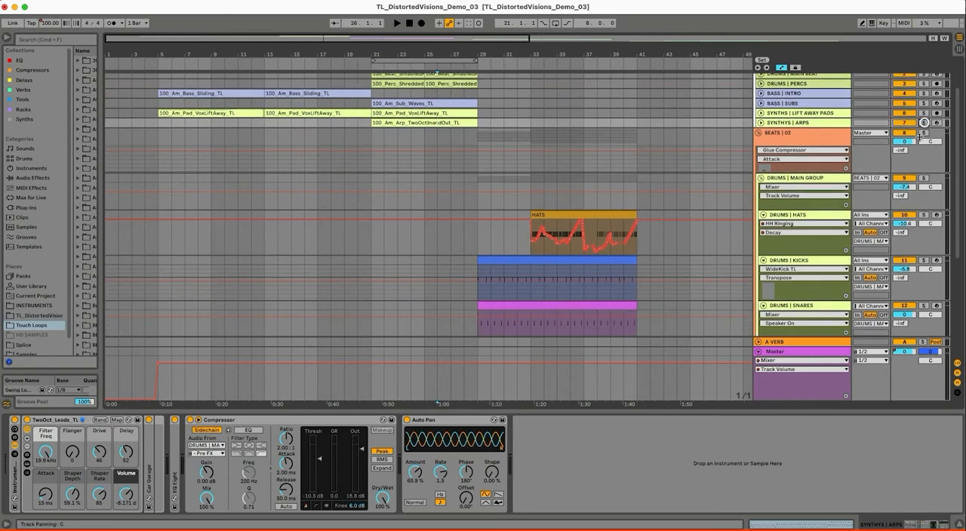
Select the kick clip, play the soloed BEATS | 02 section from bar 29, and look over its drum tracks
left_click(487, 261)
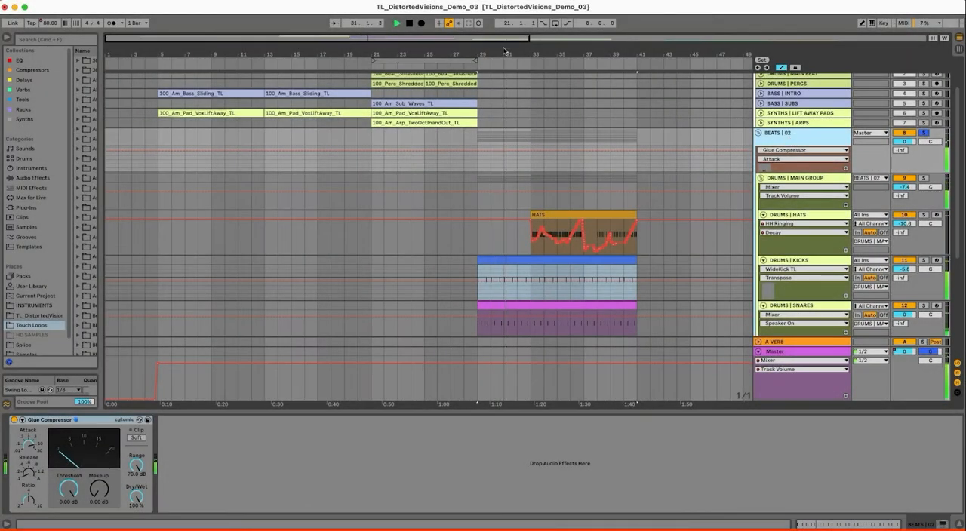
left_click_drag(504, 52, 503, 48)
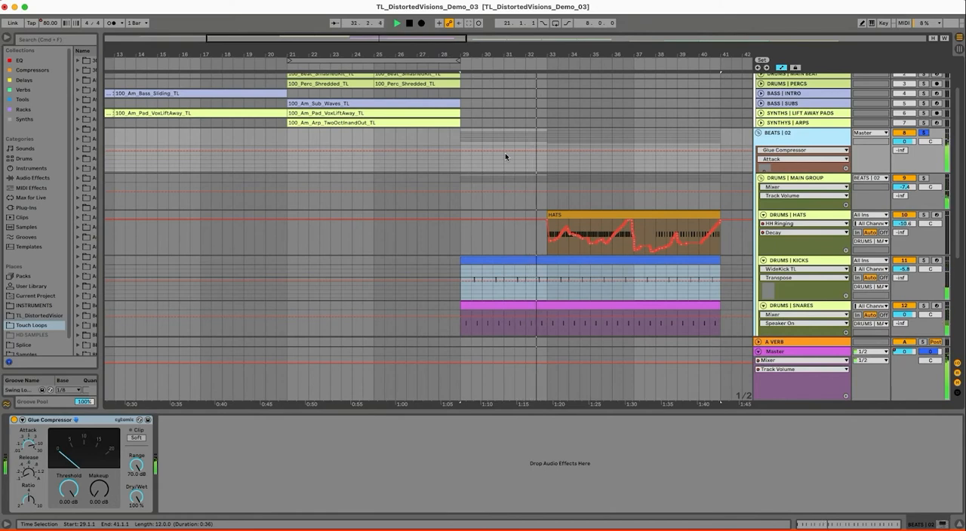
scroll(483, 164, "down", 5)
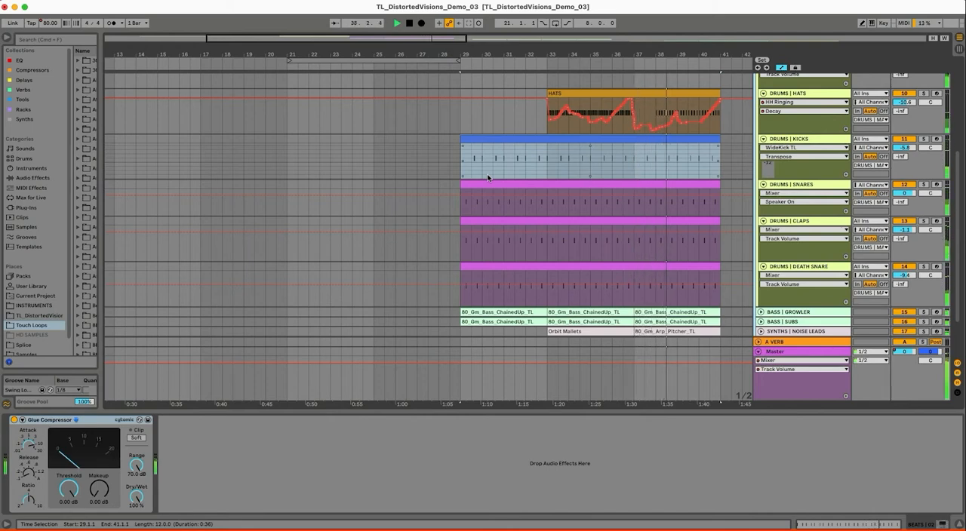
scroll(486, 185, "up", 3)
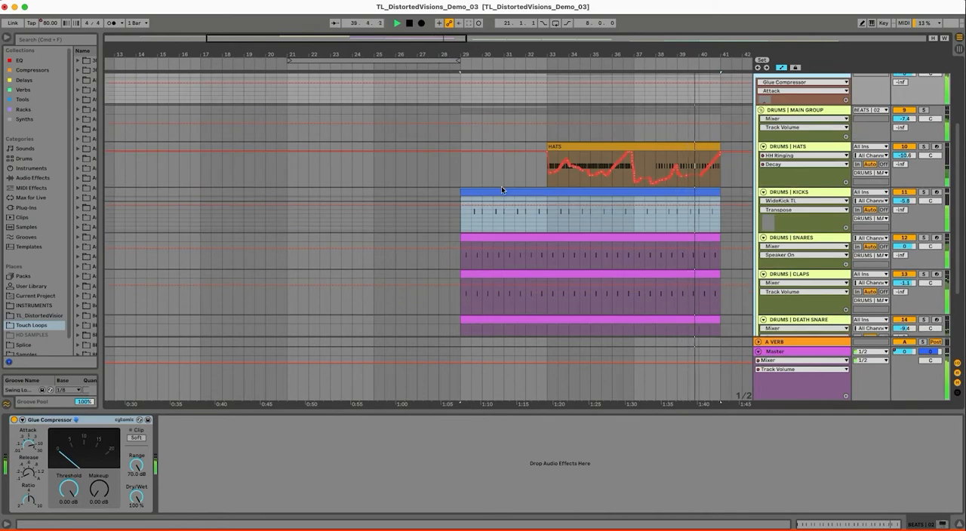
scroll(501, 189, "up", 1)
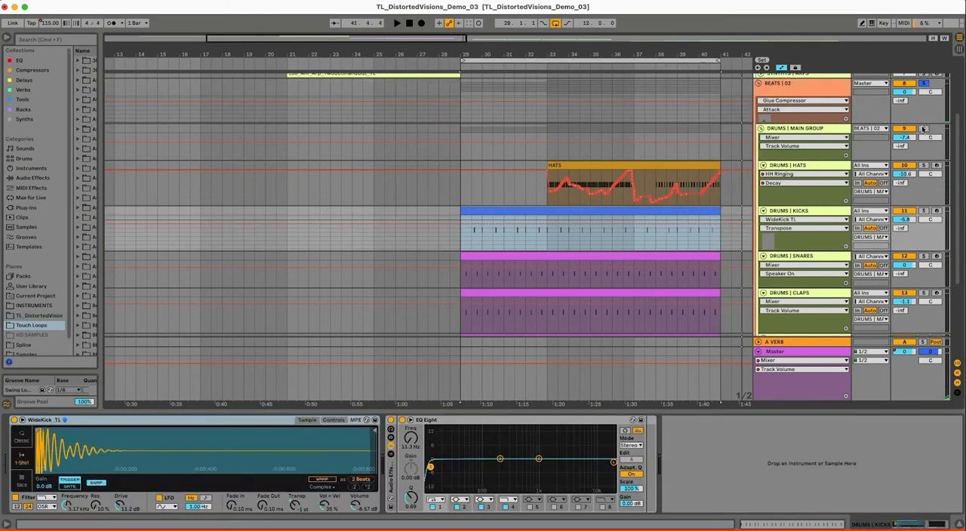
Solo DRUMS | MAIN GROUP, stop playback, and loop bars 29 to 41
left_click(923, 128)
left_click(834, 129)
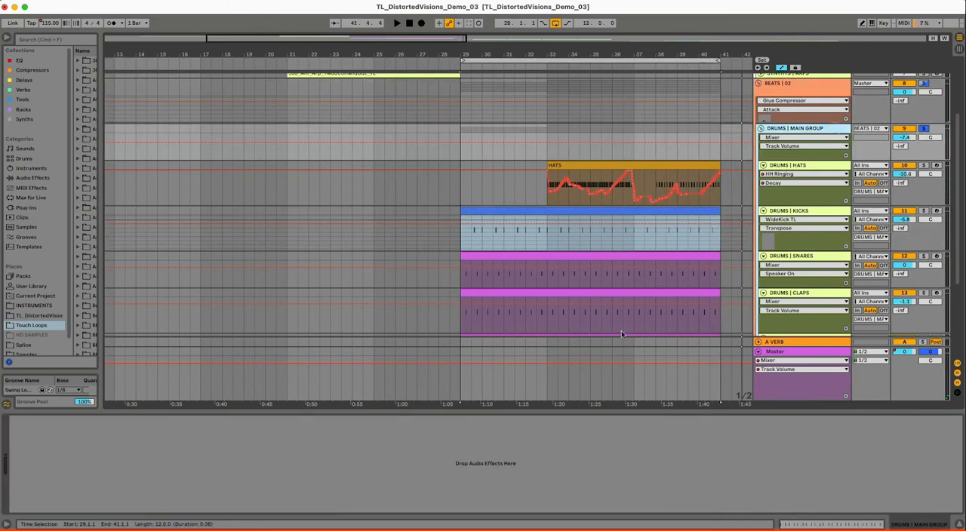
Select the HATS clip to play the drum group from bar 33, and hide the automation lanes
left_click(611, 176)
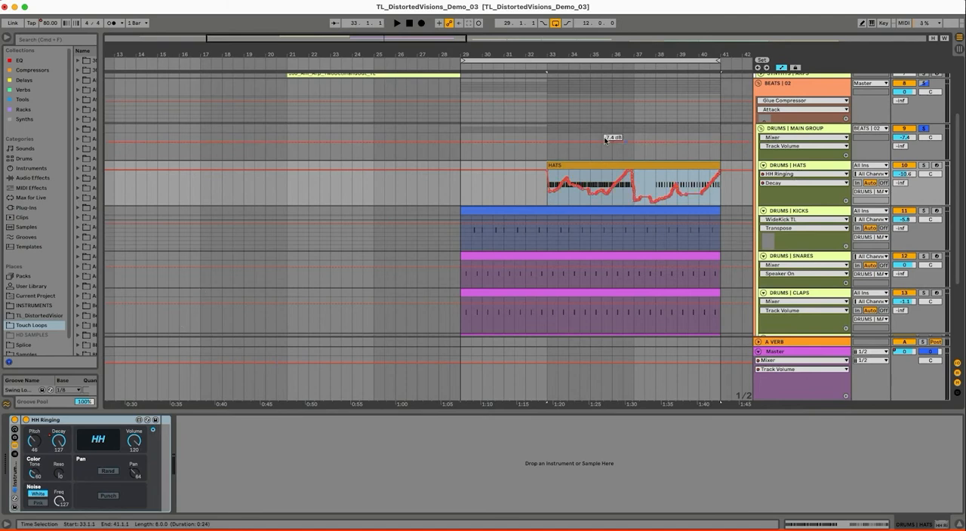
left_click_drag(604, 55, 608, 52)
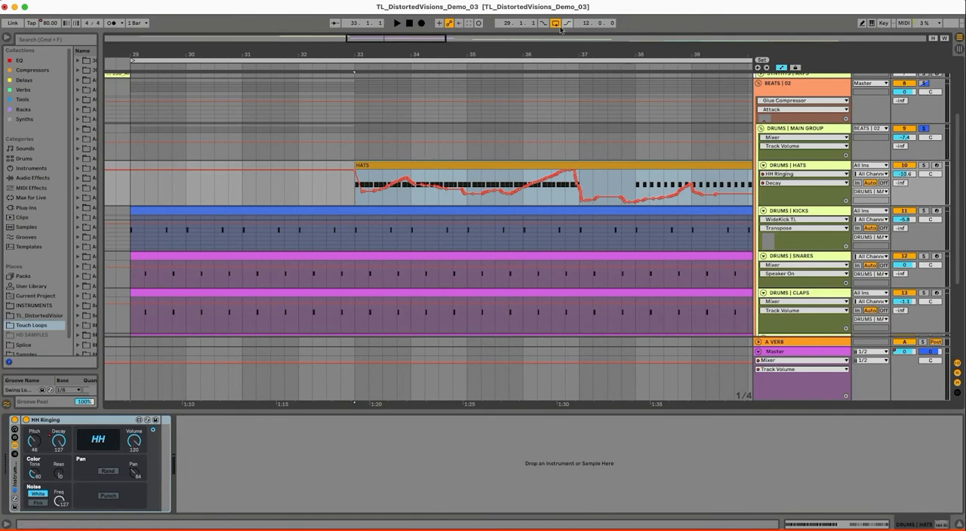
left_click_drag(531, 51, 531, 49)
left_click(506, 168)
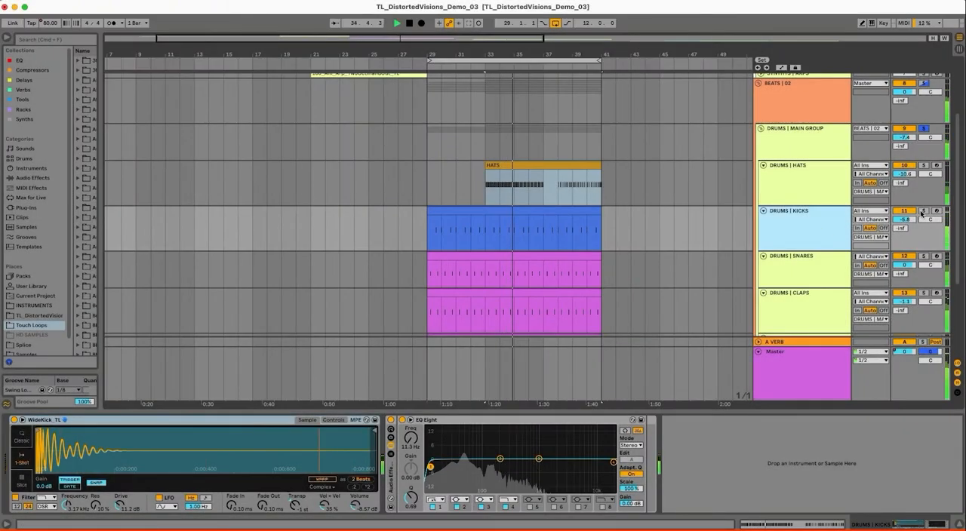
Solo DRUMS | KICKS, add DRUMS | SNARES to the solo, and play them with each track's devices shown
left_click(922, 211)
left_click(810, 238)
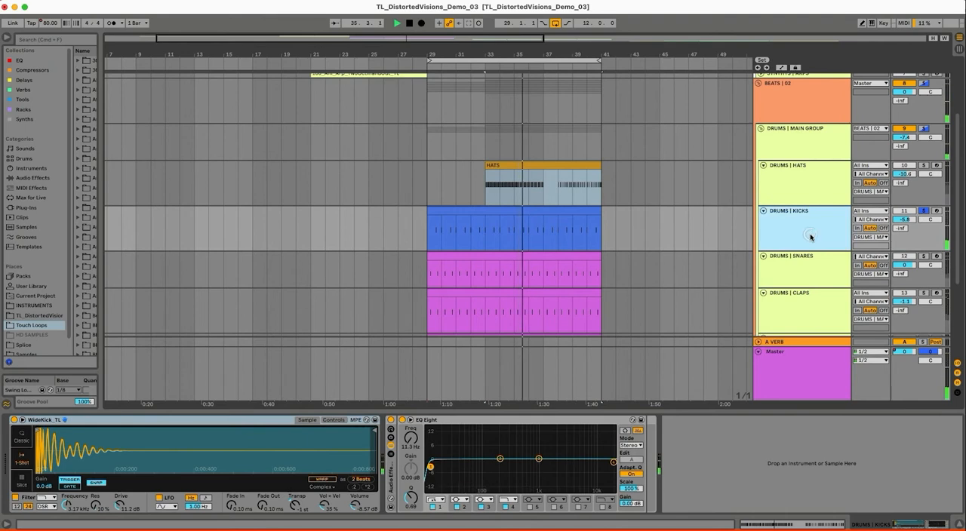
left_click(923, 256)
left_click(810, 262)
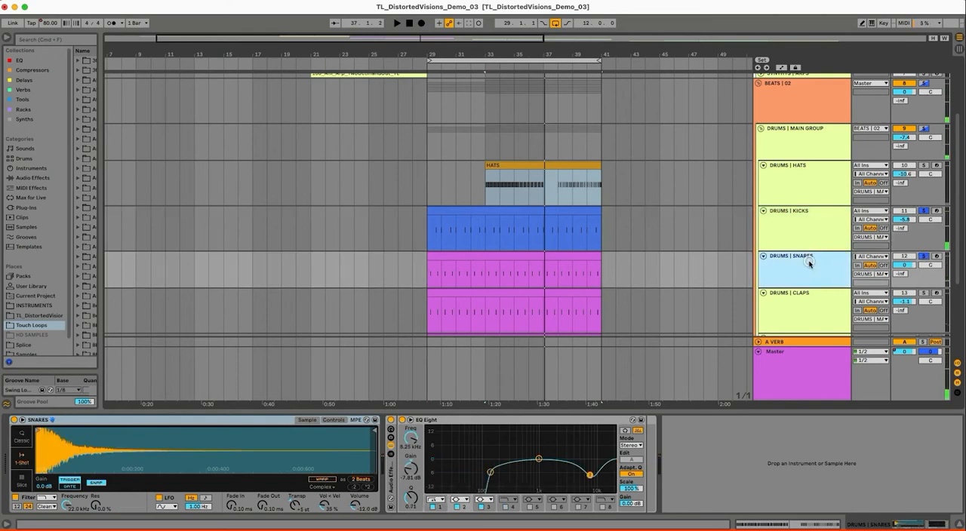
scroll(659, 224, "down", 2)
key("space")
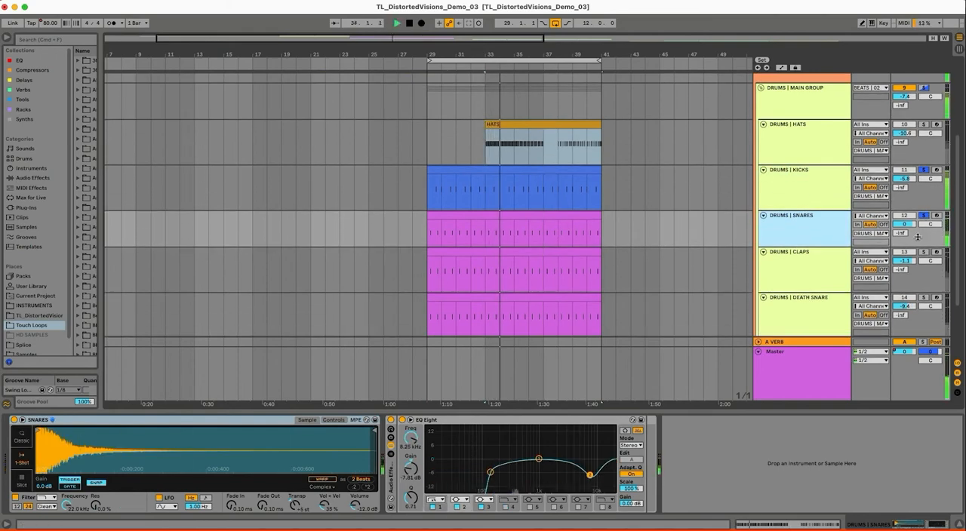
Add DRUMS | CLAPS and DRUMS | DEATH SNARE to the soloed tracks one by one, playing the loop after each
left_click(827, 274)
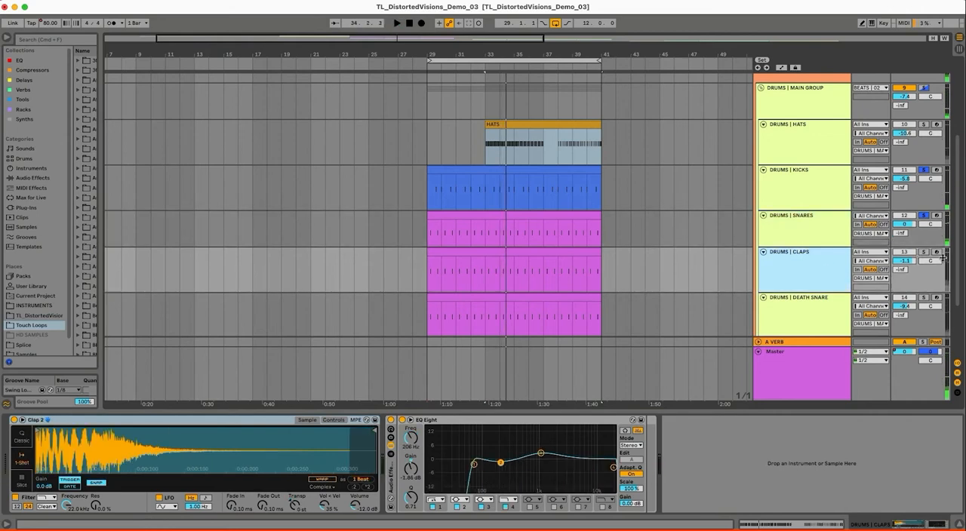
key("space")
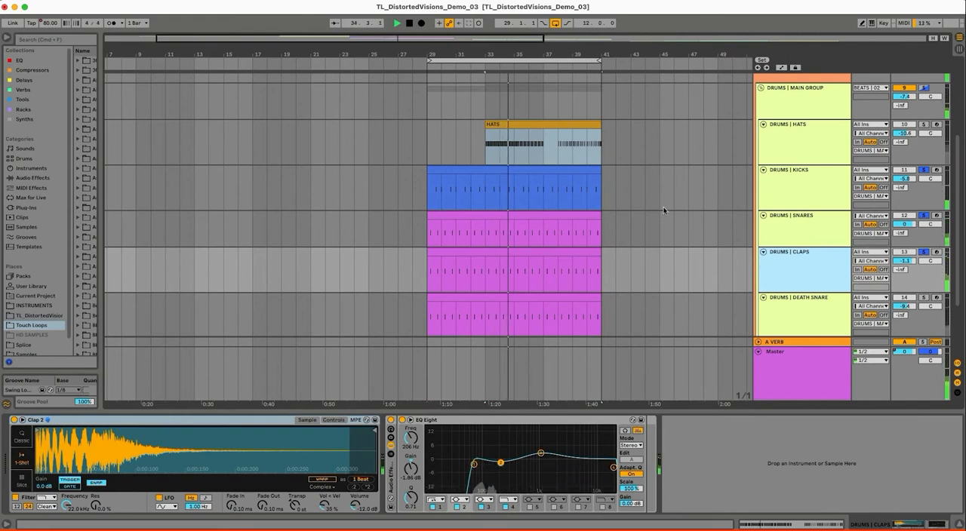
key("space")
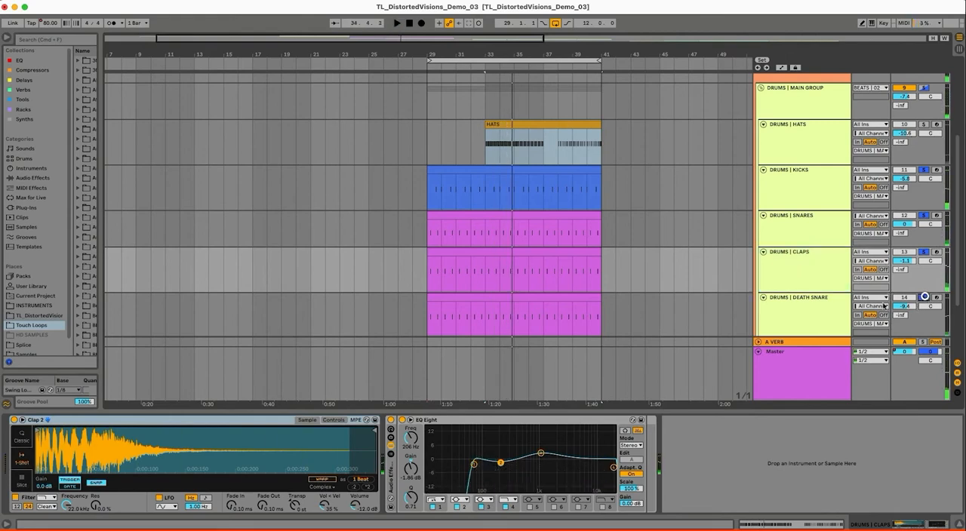
left_click(824, 305)
key("space")
scroll(672, 198, "down", 5)
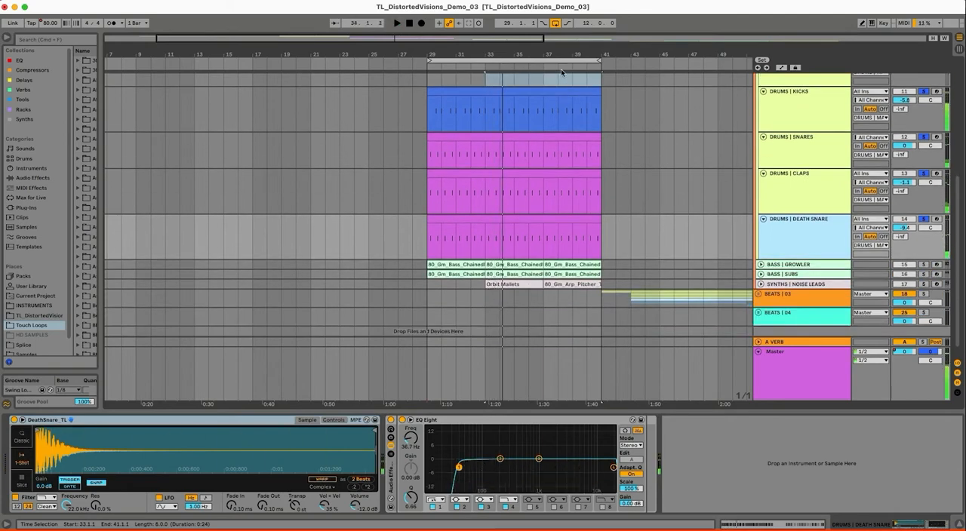
Review the devices of DRUMS | KICKS and DRUMS | DEATH SNARE, and unfold the BASS | GROWLER track
left_click_drag(570, 55, 573, 54)
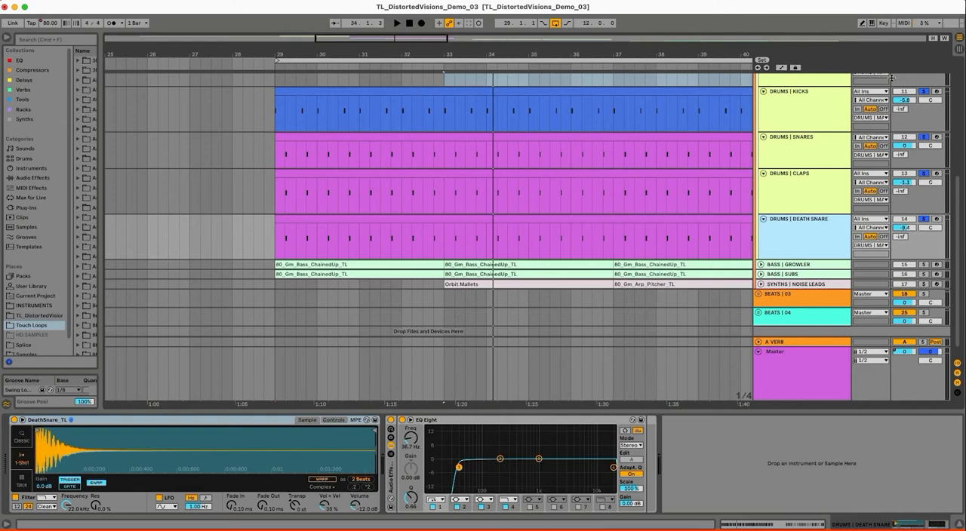
left_click(797, 112)
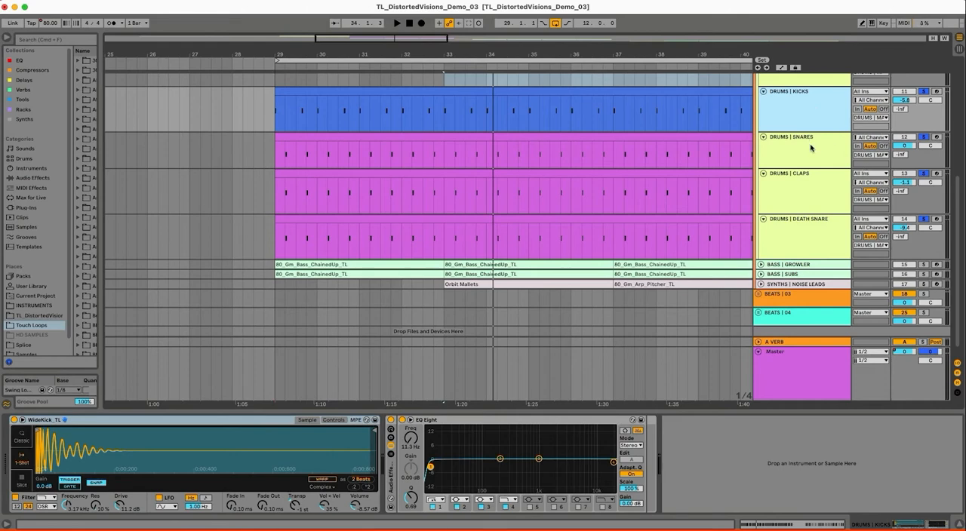
left_click(827, 238)
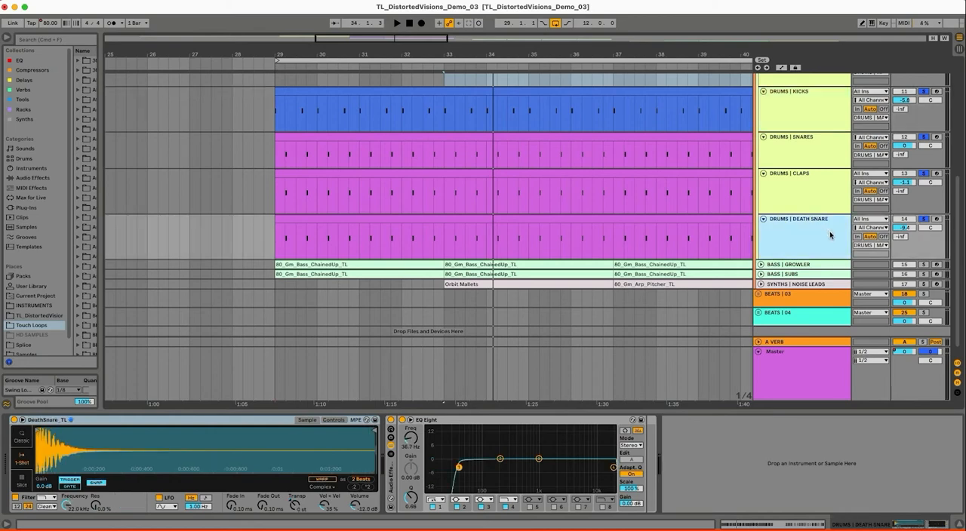
left_click(760, 265)
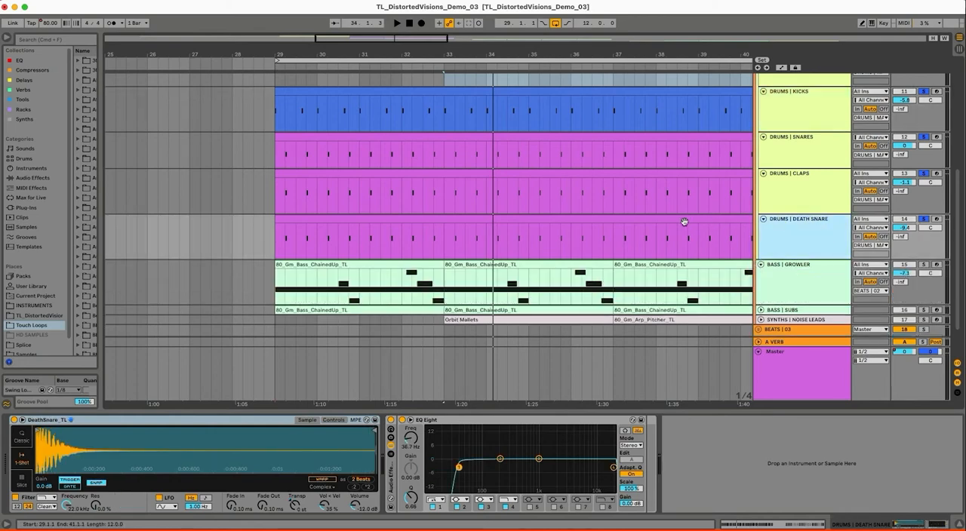
Solo BASS | GROWLER and play its first 80_Gm_Bass_ChainedUp_TL clip from bar 29 with the track's devices shown
scroll(778, 256, "down", 1)
left_click(793, 261)
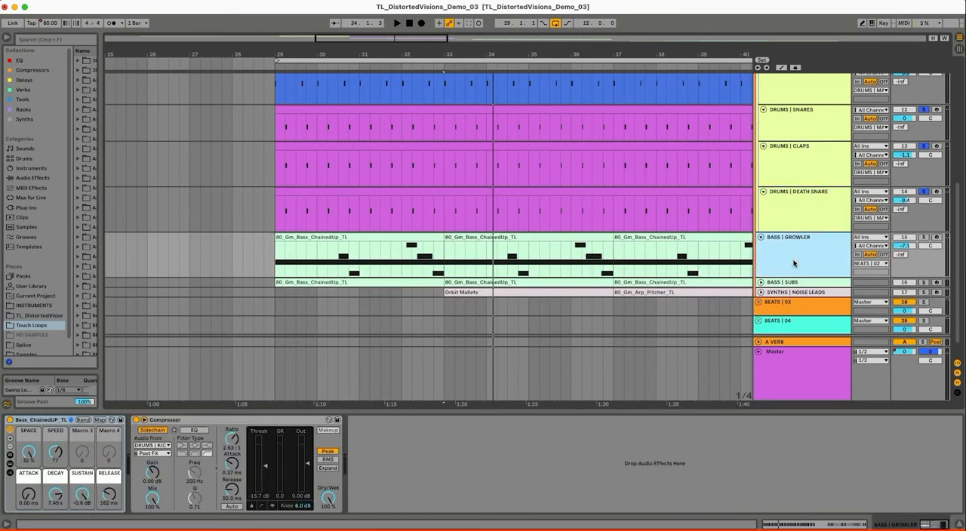
left_click(923, 237)
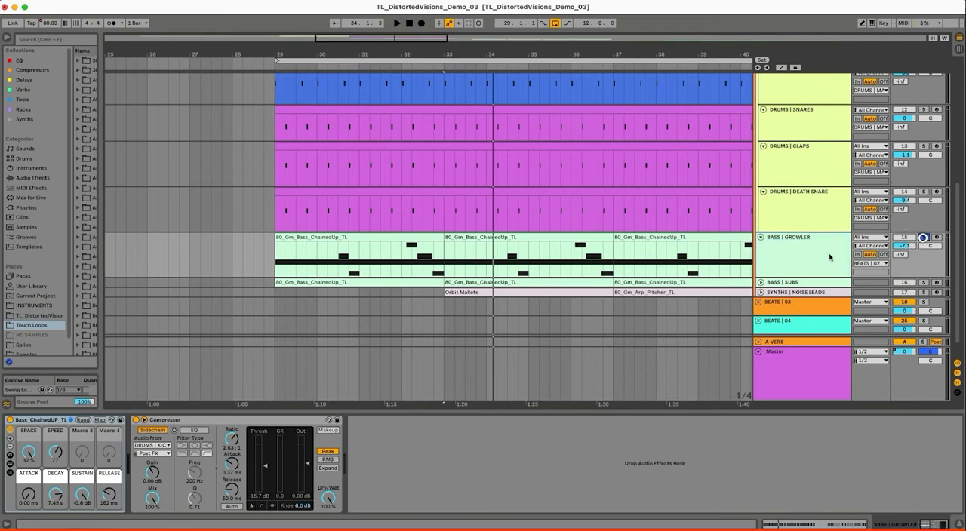
left_click(364, 236)
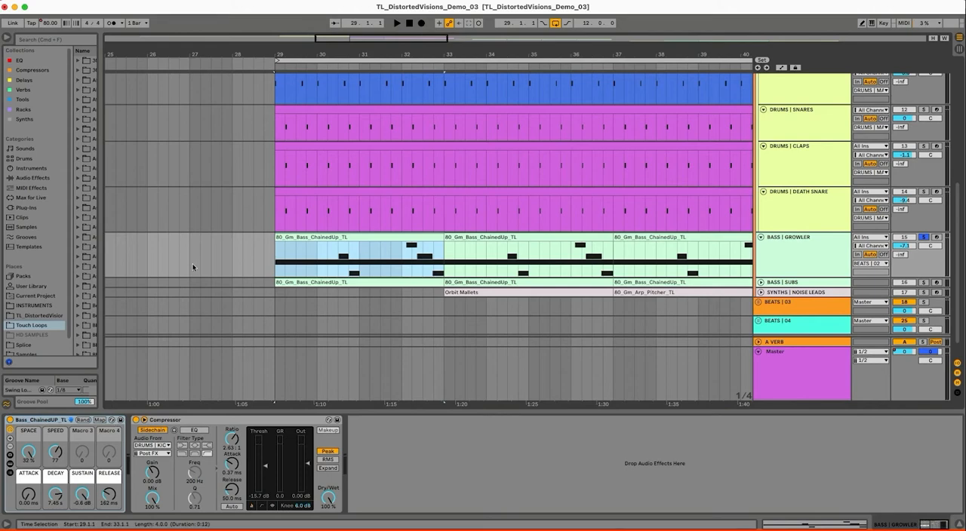
left_click_drag(354, 57, 376, 56)
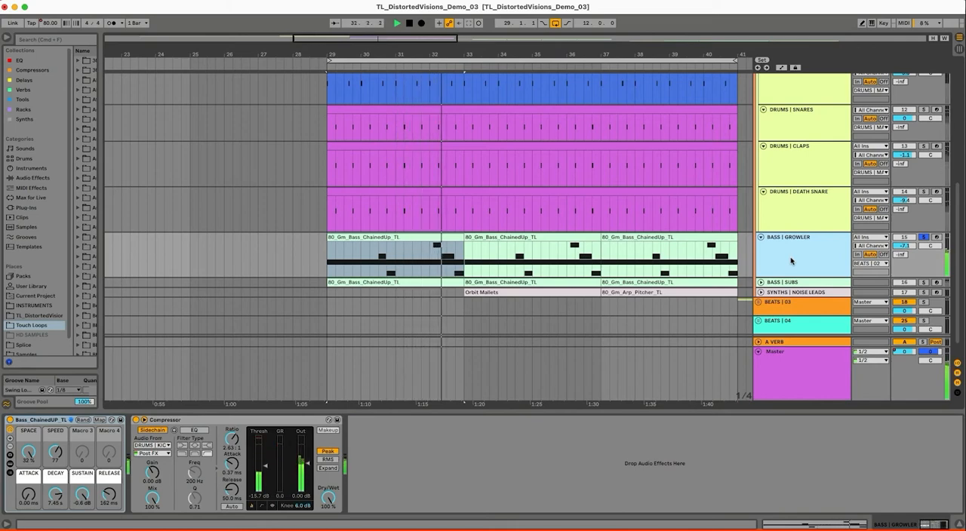
key("space")
Unfold BASS | SUBS, play it soloed together with BASS | GROWLER, and remove BASS | GROWLER from the solo
left_click(760, 283)
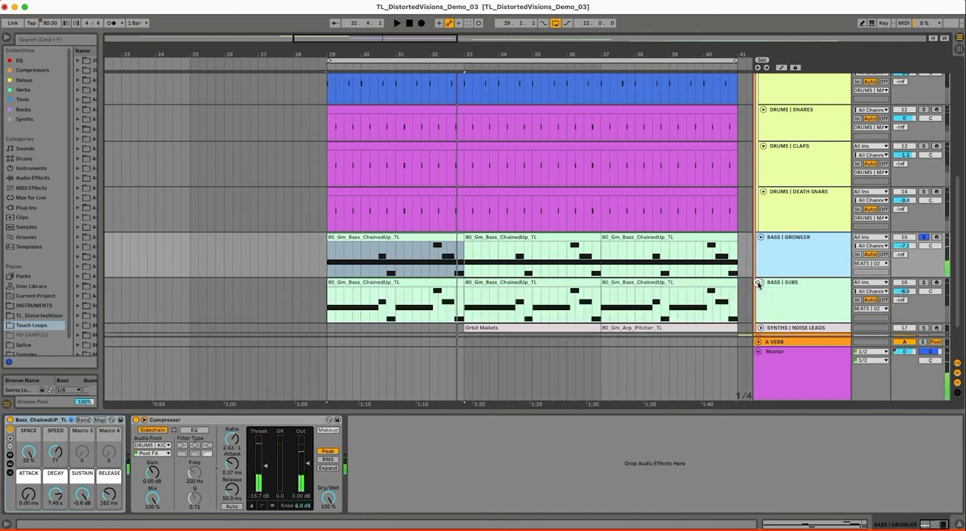
left_click(916, 291)
key("space")
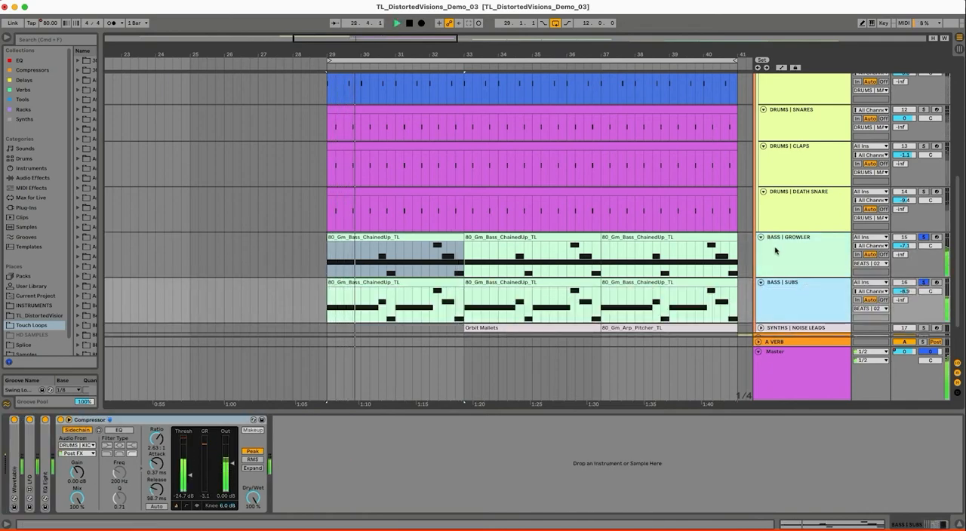
left_click(924, 237)
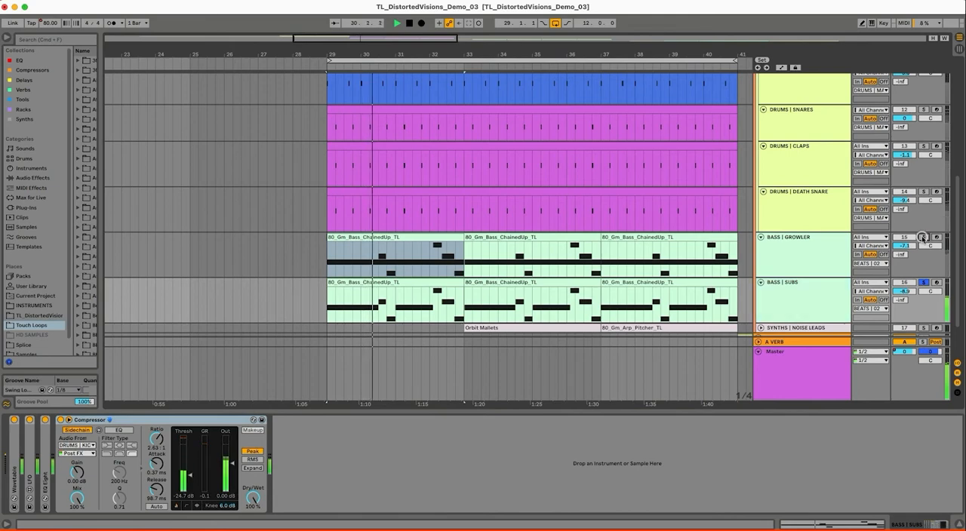
left_click(822, 302)
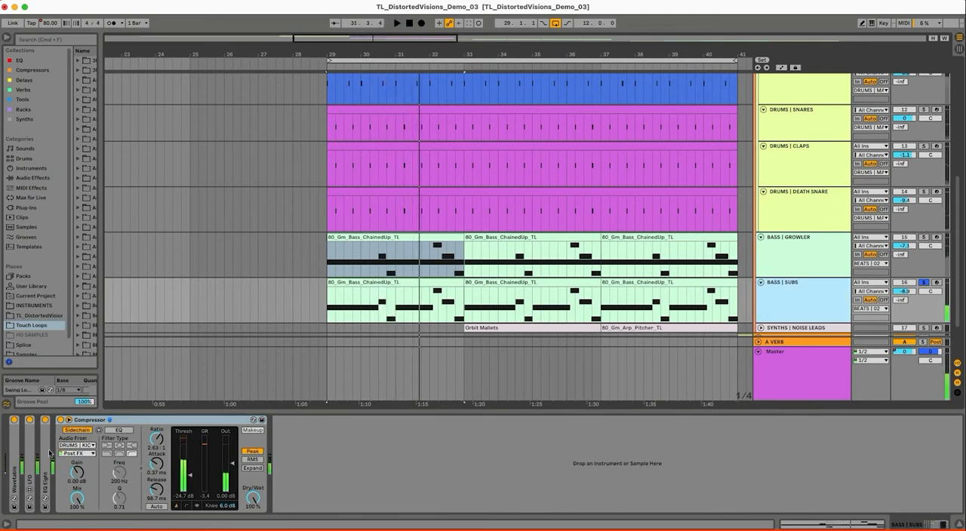
Review the expanded Wavetable and its modulation matrix on BASS | SUBS during playback, and collapse the device
double_click(18, 445)
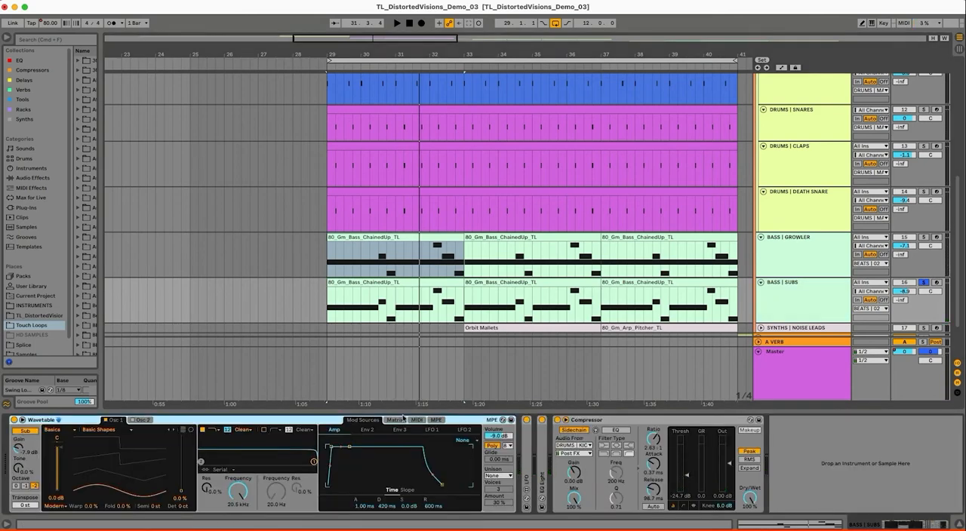
left_click(403, 420)
key("space")
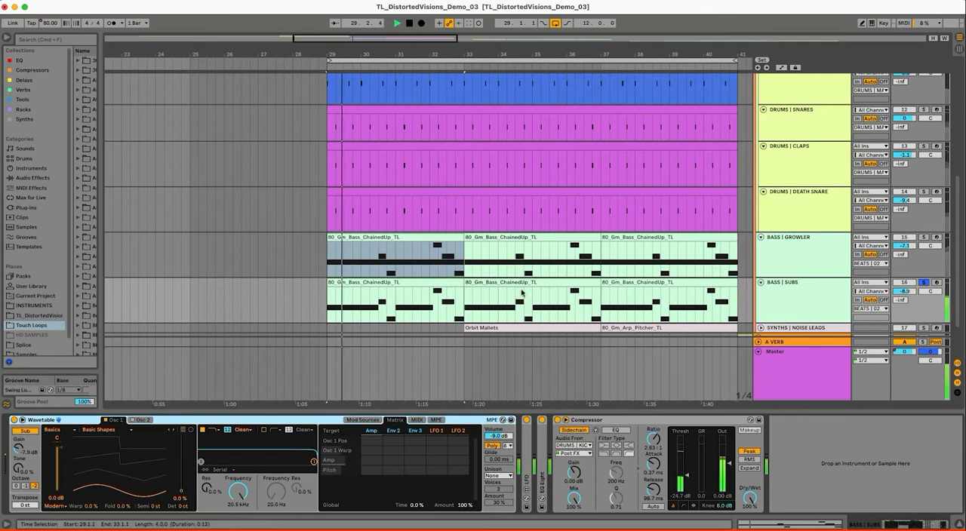
left_click(779, 302)
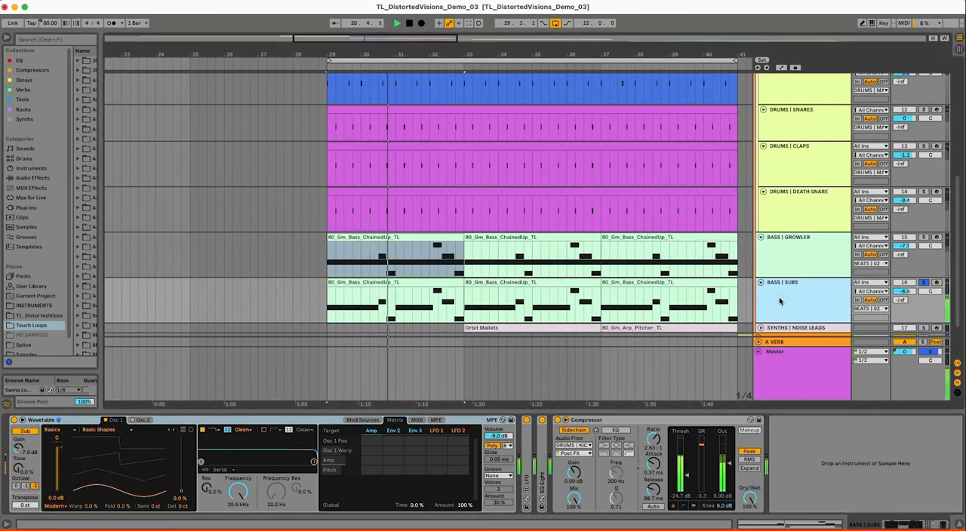
double_click(215, 420)
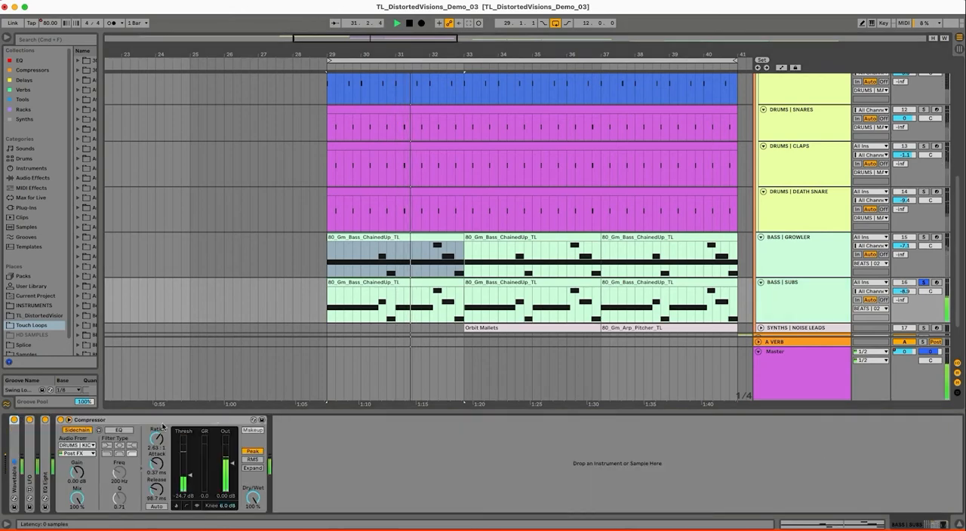
Expand EQ Eight and LFO on BASS | SUBS, play the loop to watch the LFO-driven filter, and collapse EQ Eight
double_click(43, 464)
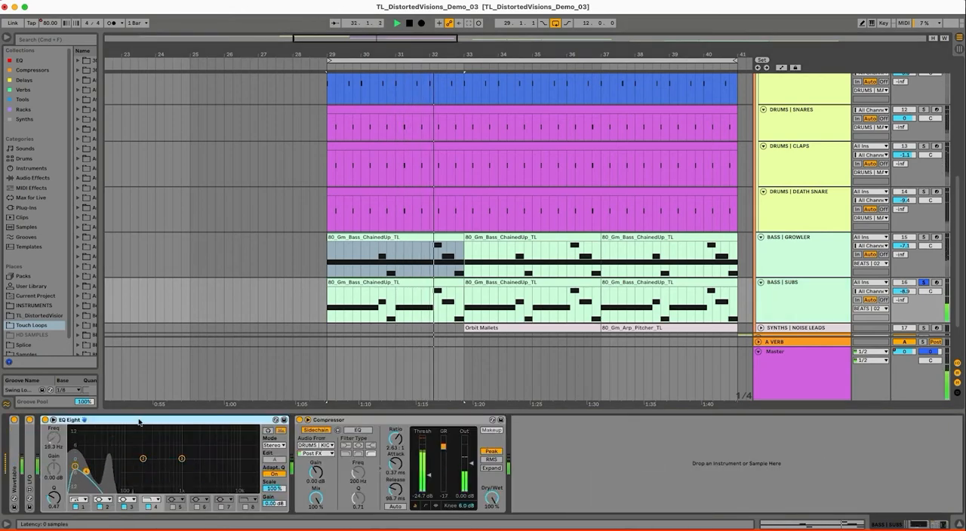
double_click(29, 477)
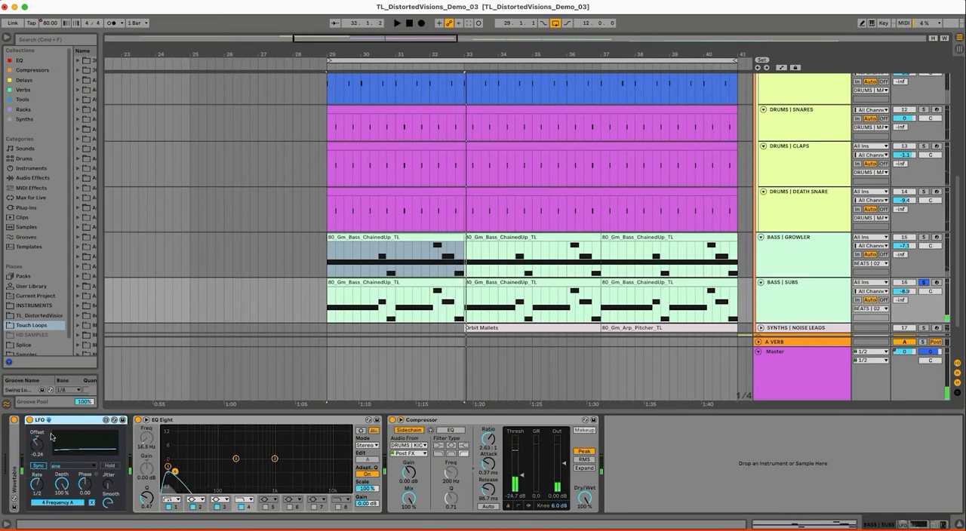
left_click(173, 424)
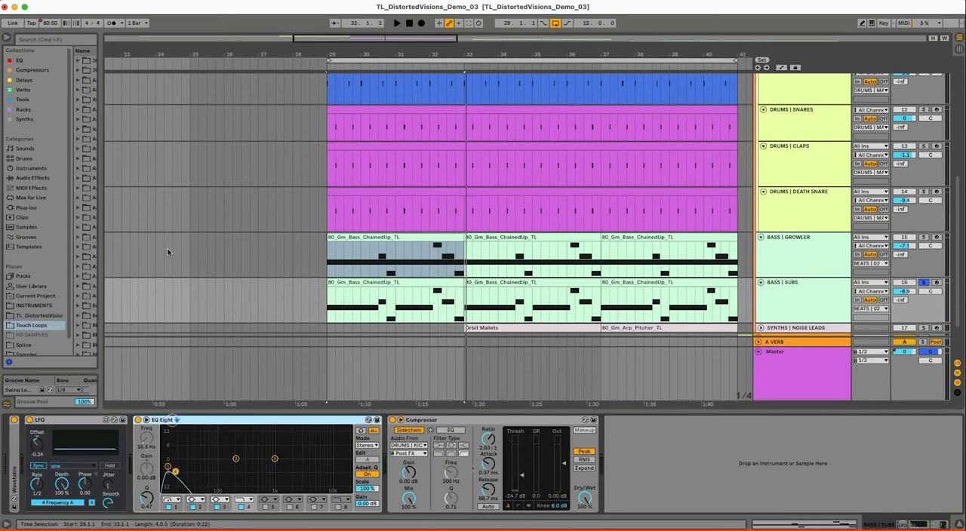
key("space")
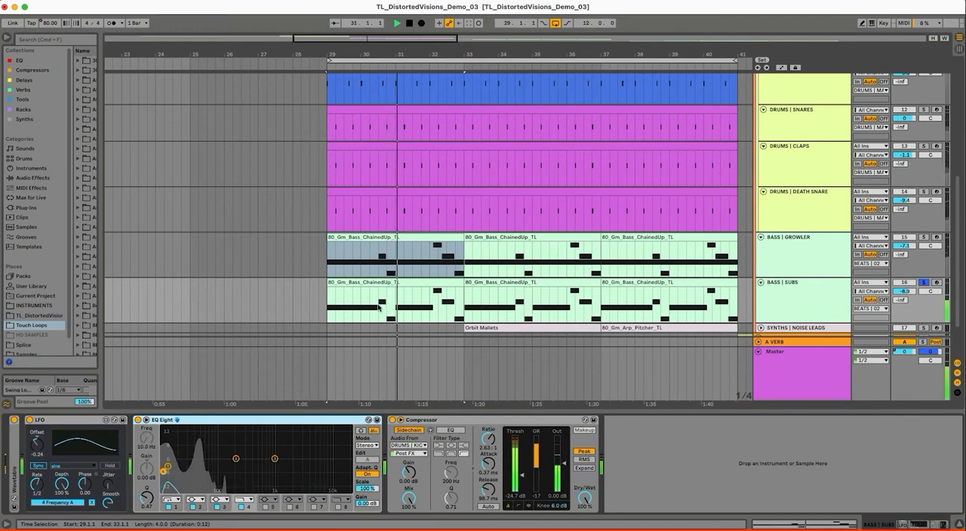
double_click(314, 423)
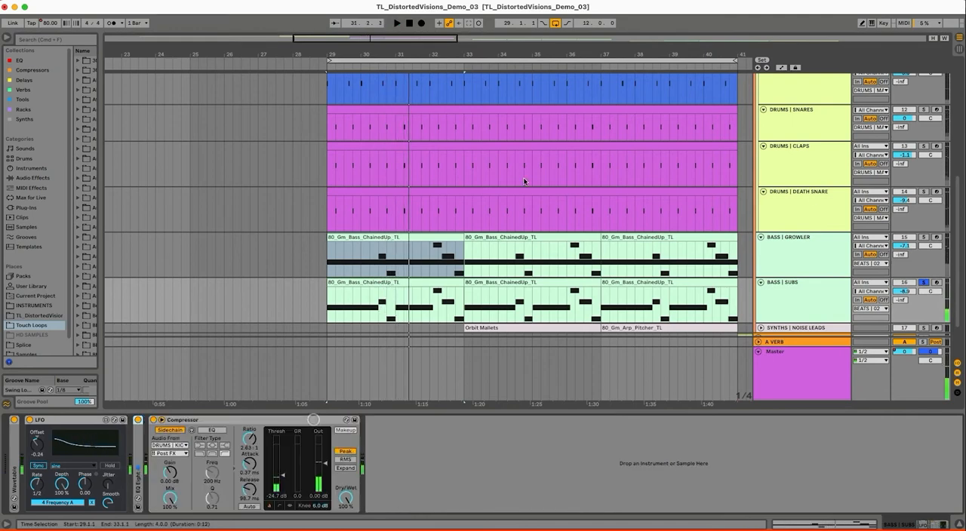
Add BASS | GROWLER and DRUMS | MAIN GROUP to the soloed BASS | SUBS and play them together from bar 29
left_click(921, 239)
scroll(915, 238, "down", 3)
scroll(915, 227, "up", 8)
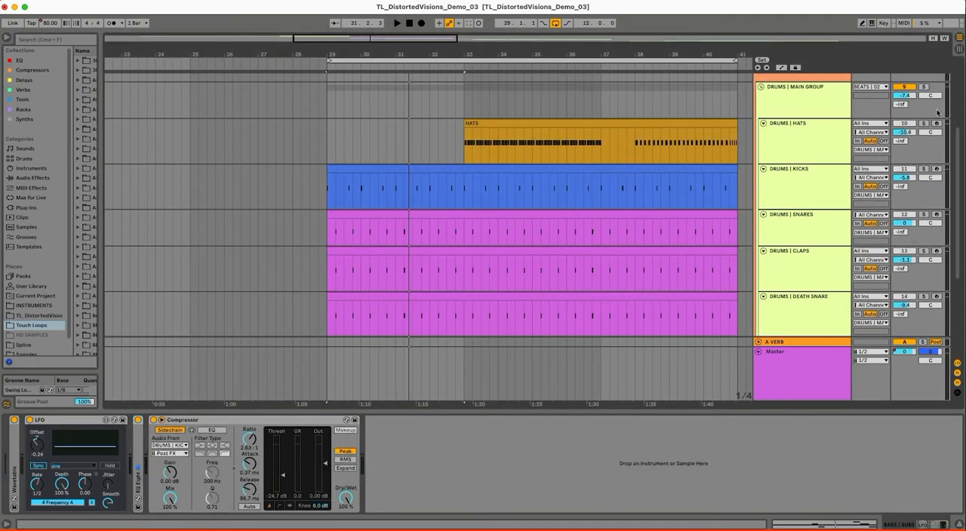
left_click(923, 107)
key("space")
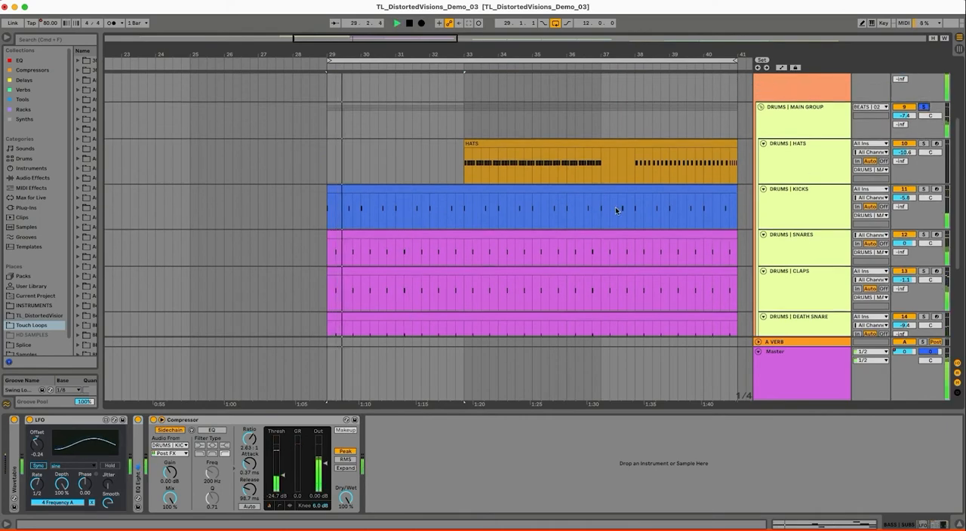
scroll(611, 208, "down", 3)
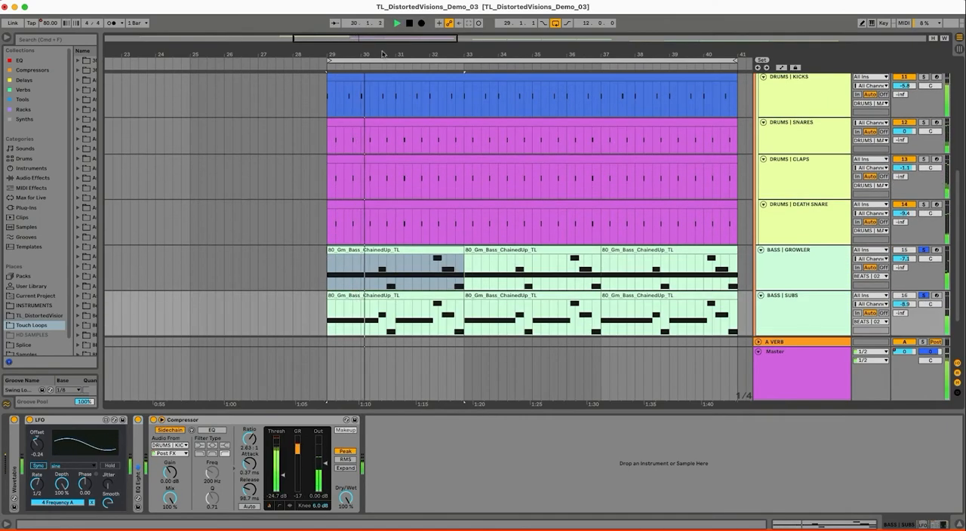
Unfold SYNTHS | NOISE LEADS and select its Orbit Mallets clip at bar 33 during playback
left_click_drag(383, 49, 507, 154)
scroll(508, 153, "down", 3)
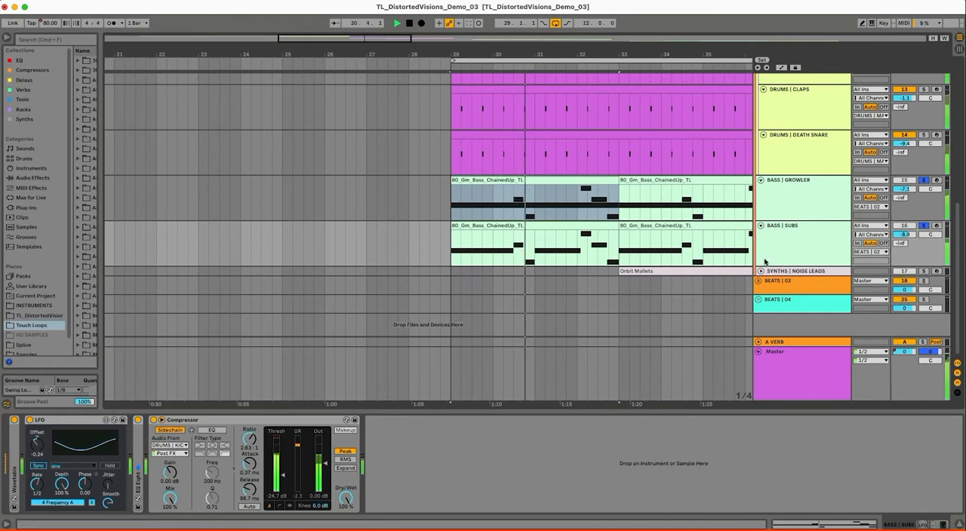
left_click(640, 270)
left_click(633, 272)
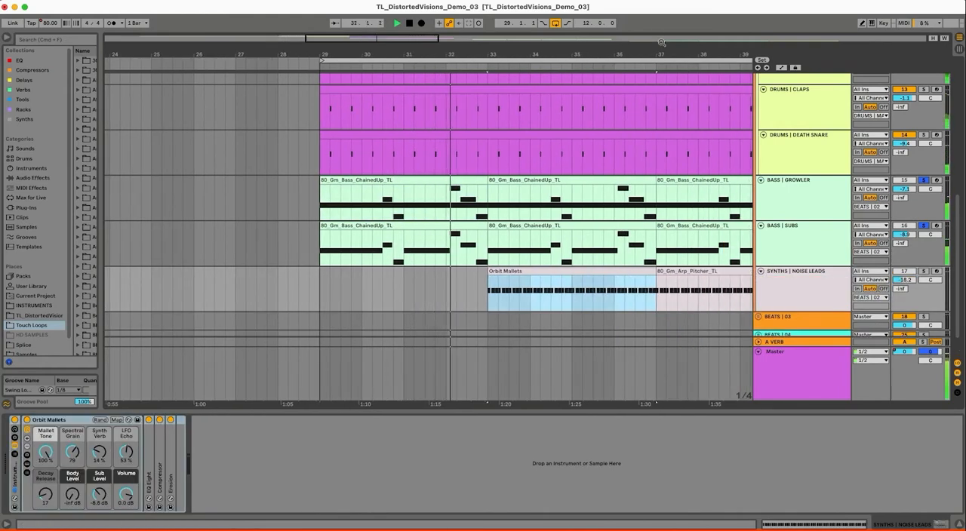
left_click_drag(664, 52, 610, 63)
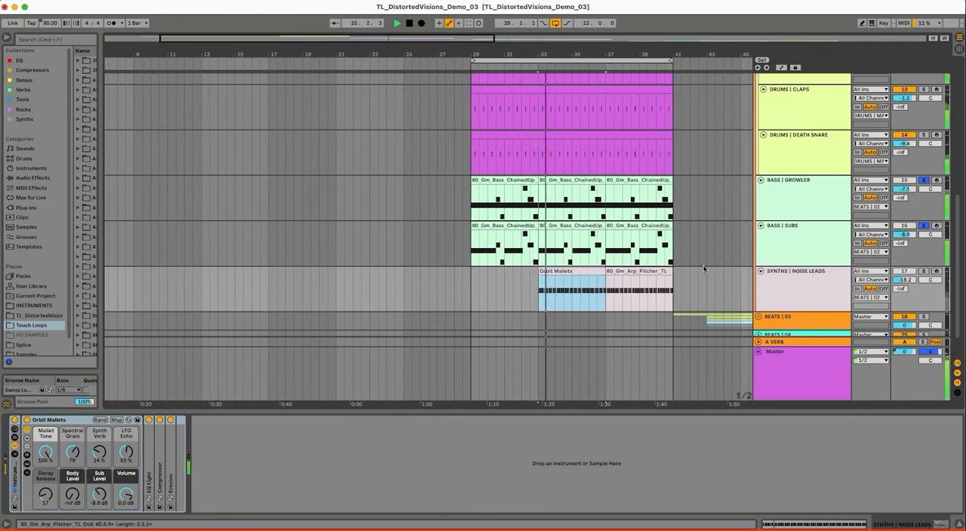
Select the HATS clip and show the automation lanes to review the HH Ringing Decay curve during playback
scroll(720, 267, "up", 10)
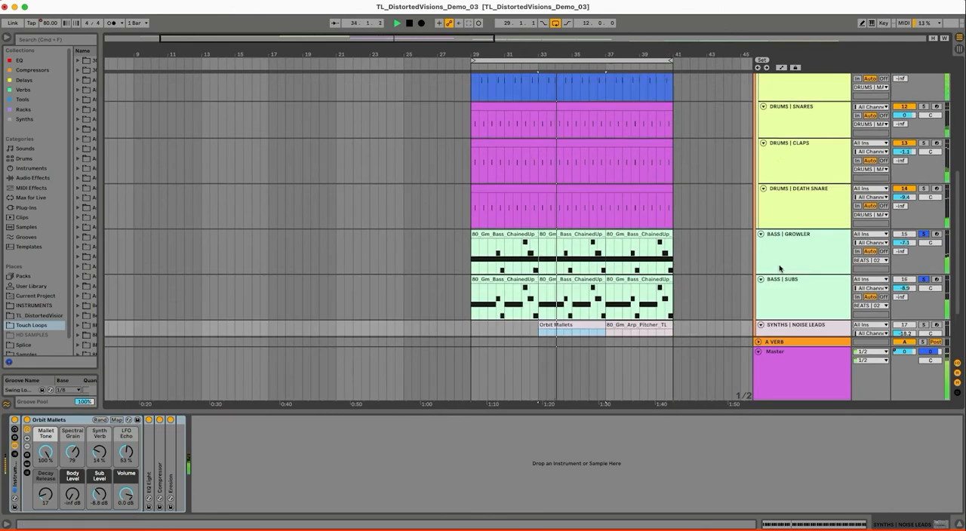
left_click(673, 221)
key("a")
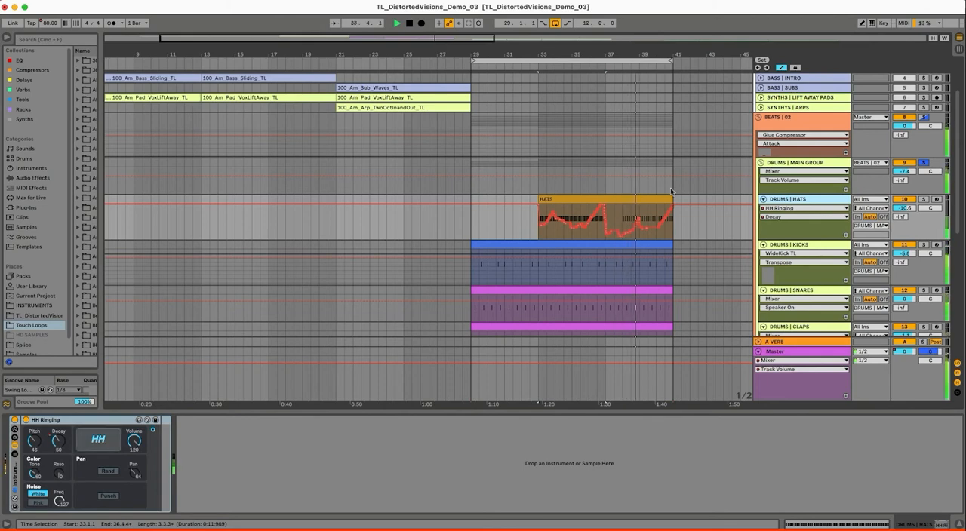
scroll(657, 219, "down", 8)
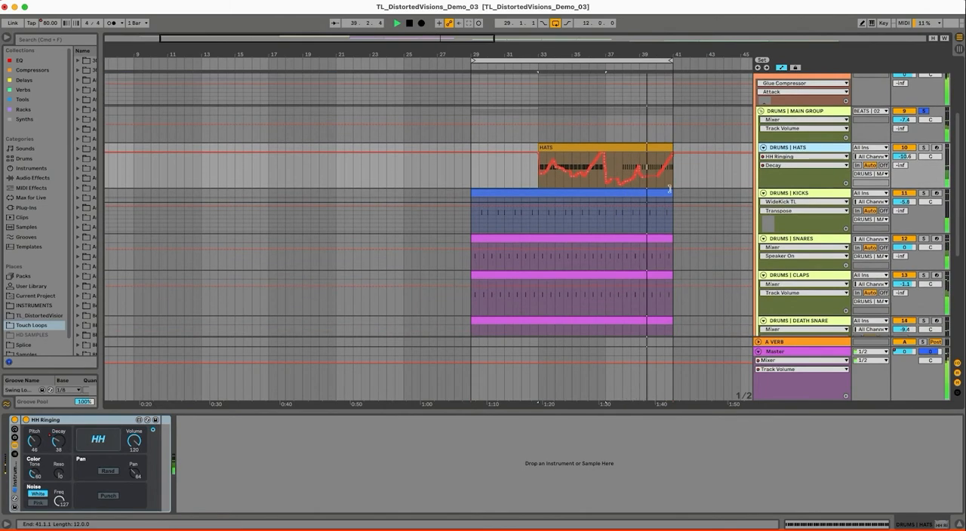
Solo and loop the Orbit Mallets clip on SYNTHS | NOISE LEADS with automation hidden, and set its Synth Verb to 16 %
left_click(823, 236)
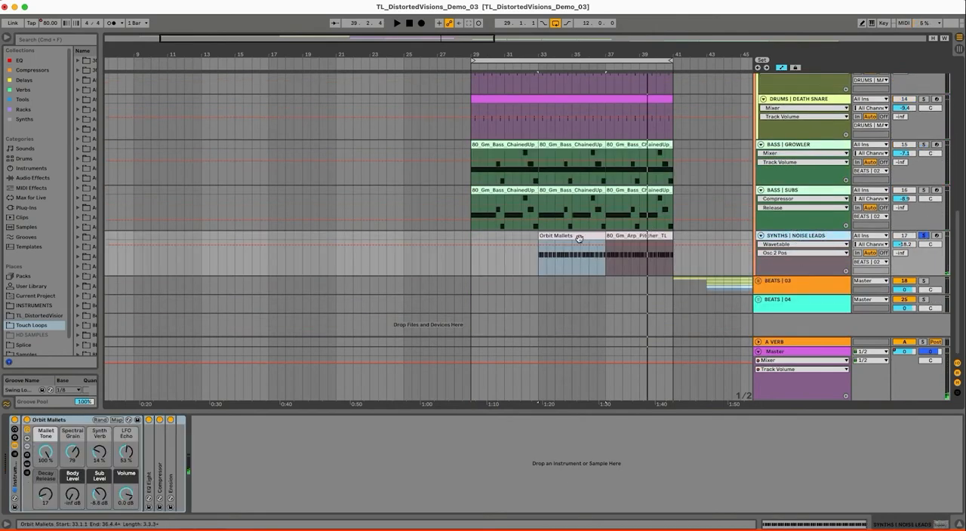
key("a")
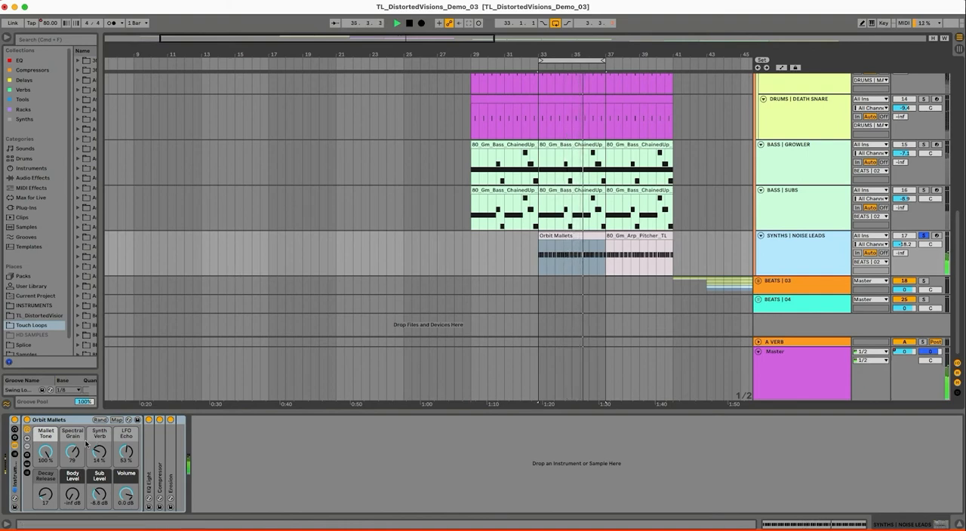
left_click_drag(99, 453, 99, 430)
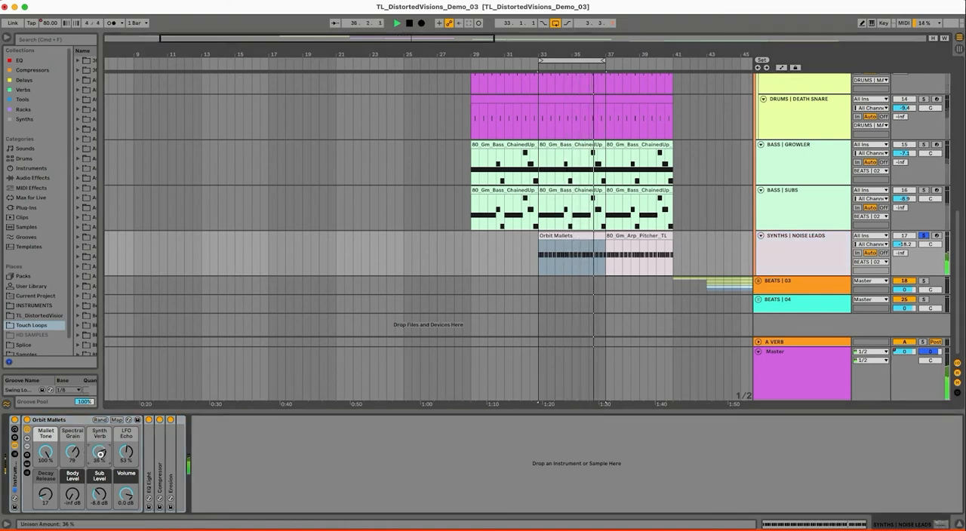
mouse_move(99, 452)
left_mouse_down()
mouse_move(98, 461)
mouse_move(98, 452)
left_mouse_up()
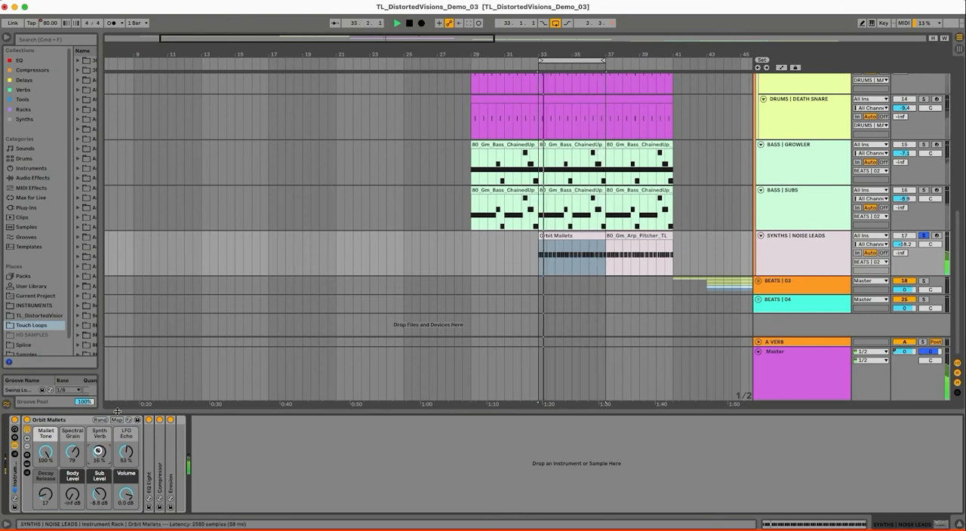
Inspect the track automation and MIDI notes of the 80_Gm_Arp_Pitcher_TL clip, and hide the detail view
left_click(647, 237)
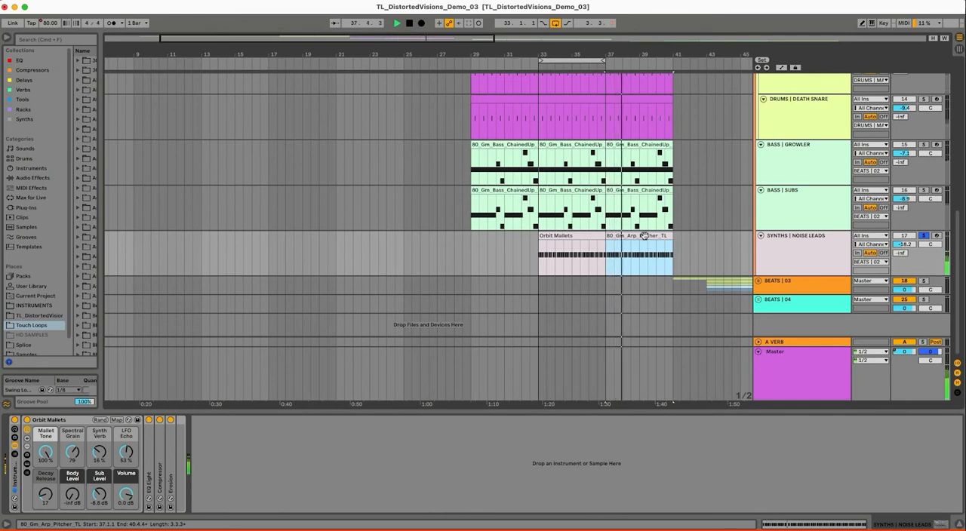
key("a")
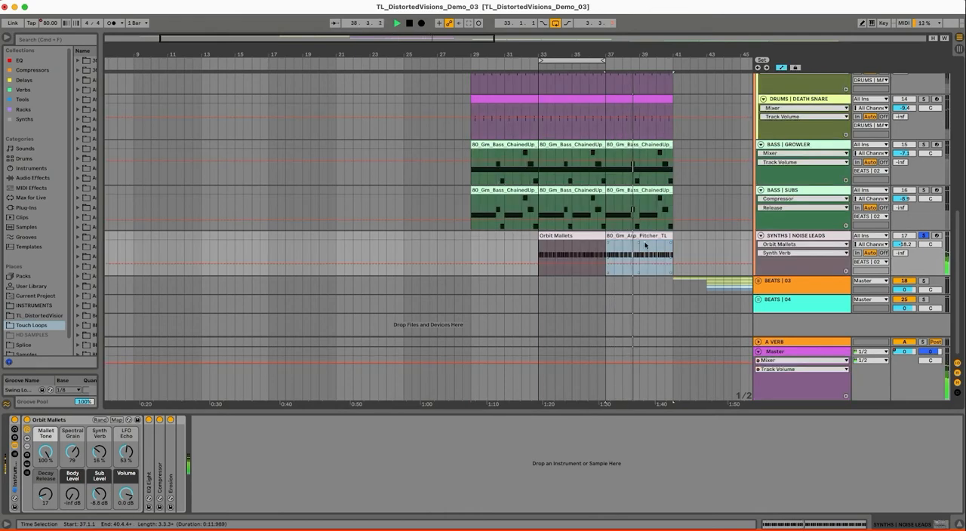
left_click(782, 245)
left_click(782, 223)
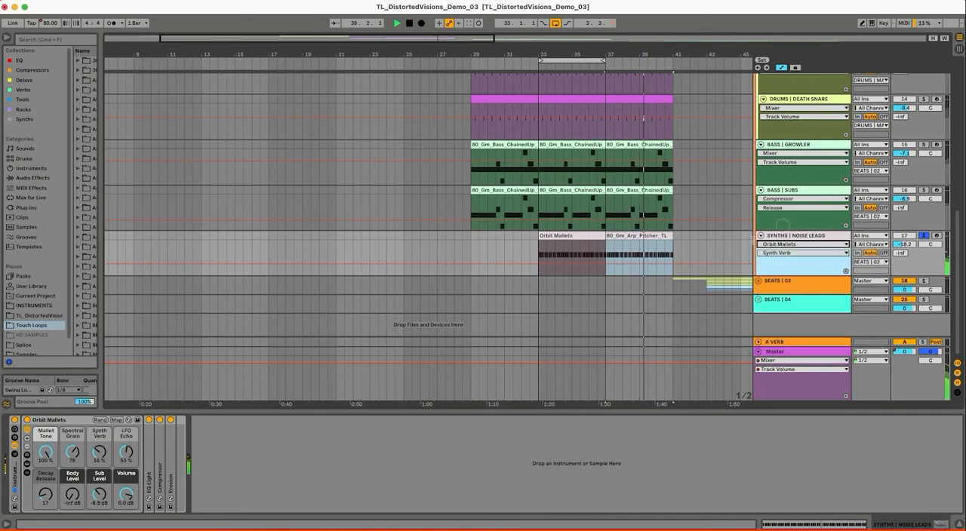
key("a")
double_click(643, 235)
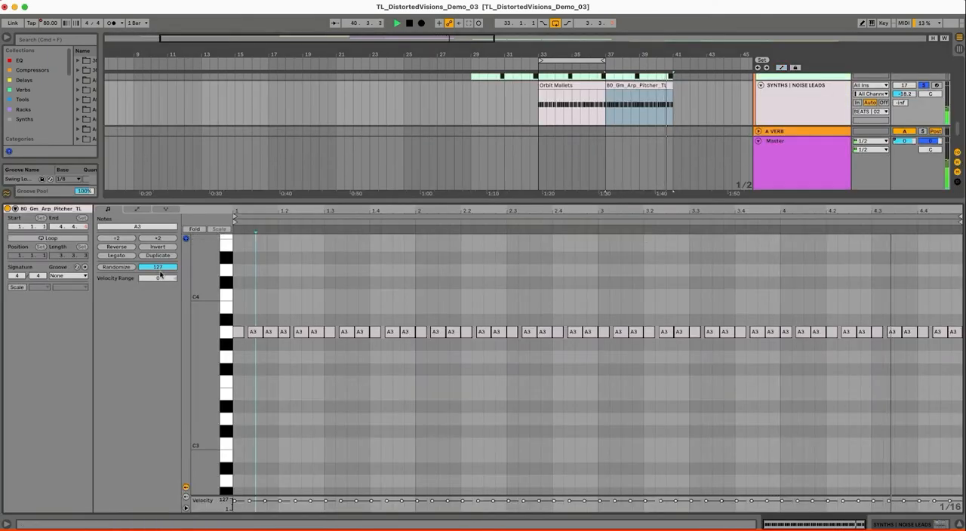
left_click(960, 526)
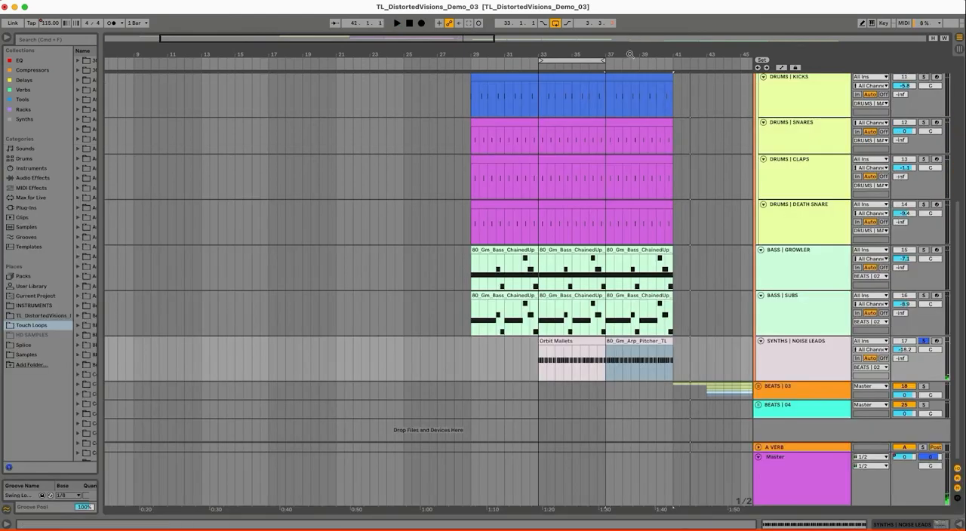
Open the SYNTHS | NOISE LEADS devices, and fold the BEATS | 02 group
left_click_drag(630, 54, 658, 64)
double_click(820, 360)
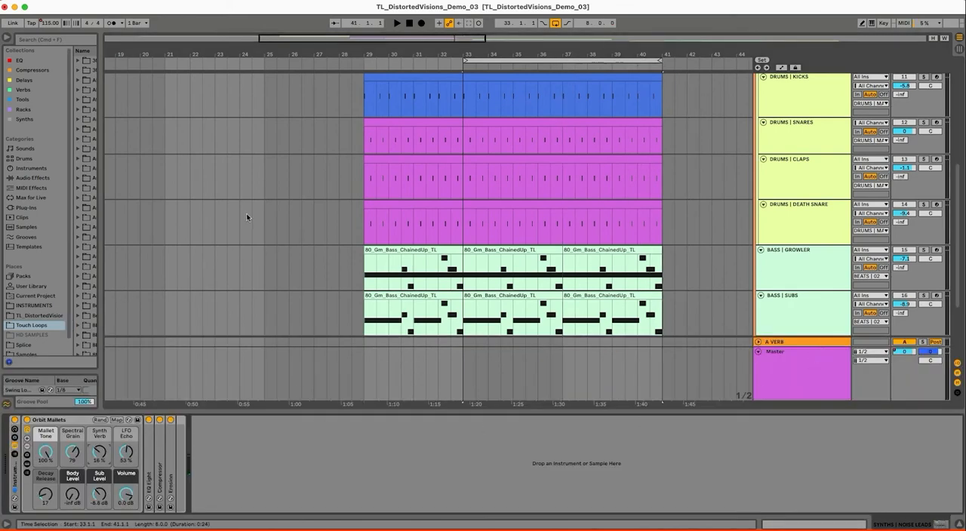
scroll(551, 196, "down", 3)
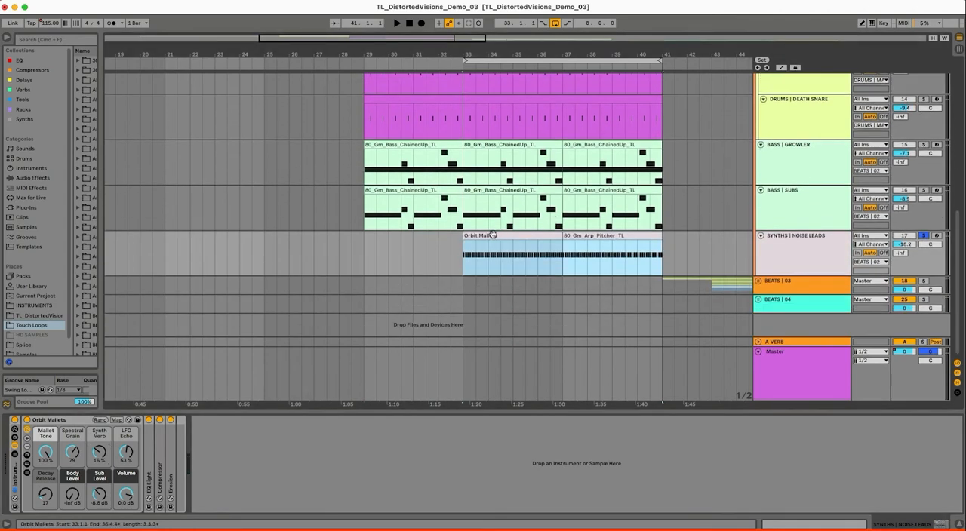
scroll(787, 186, "up", 3)
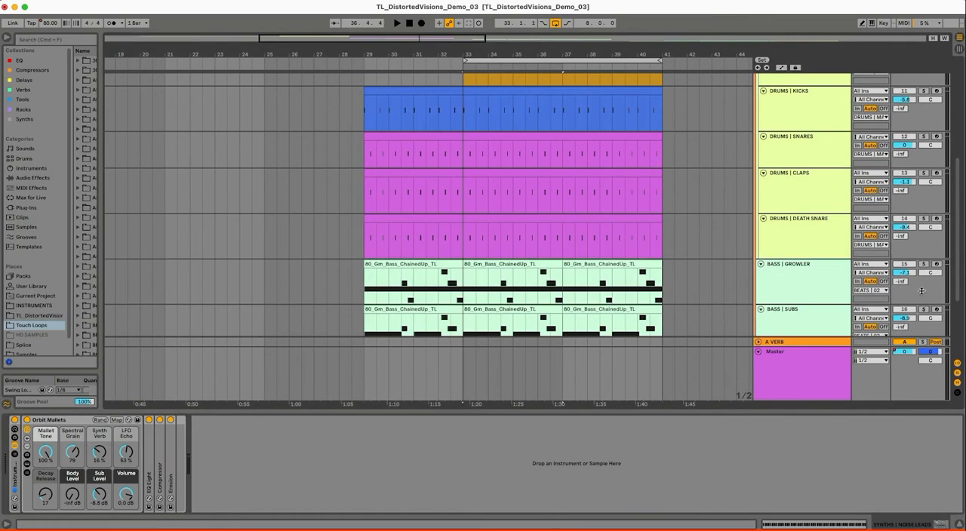
scroll(842, 145, "up", 3)
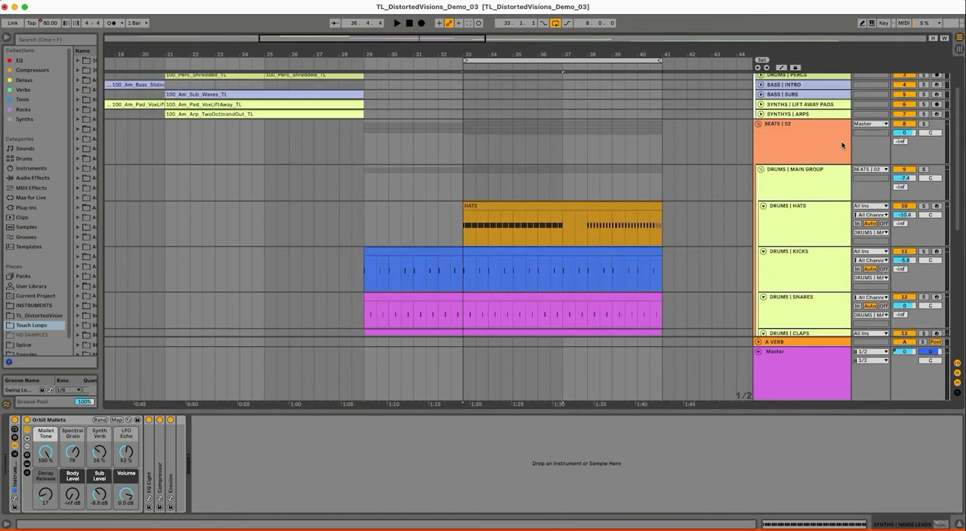
left_click(758, 126)
Play the arrangement from 28.1.1 to audition the transition from BEATS | 01 into BEATS | 02
left_click(328, 205)
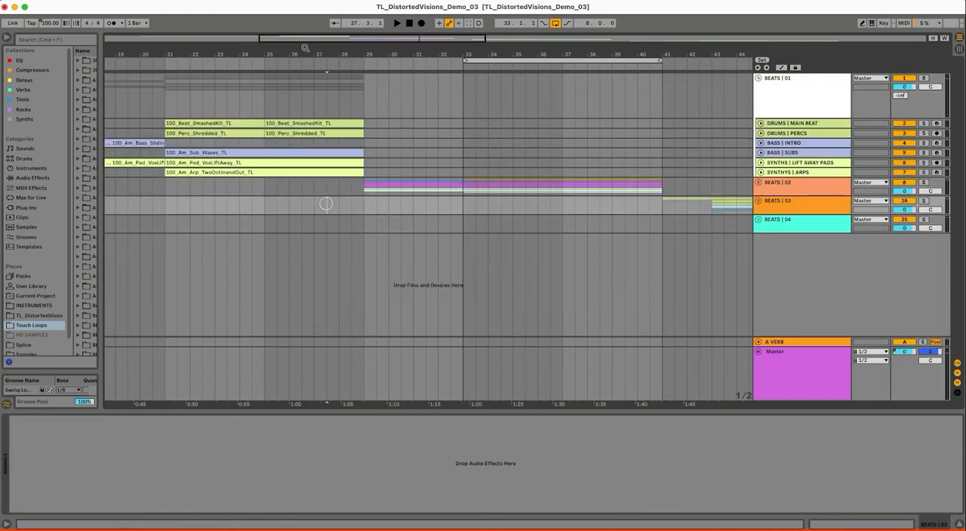
left_click_drag(303, 50, 536, 190)
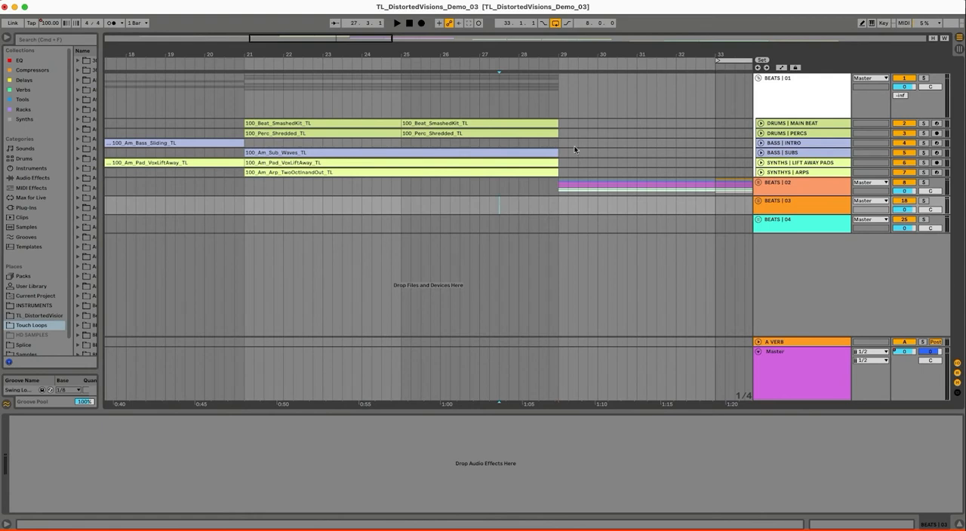
left_click(519, 91)
key("space")
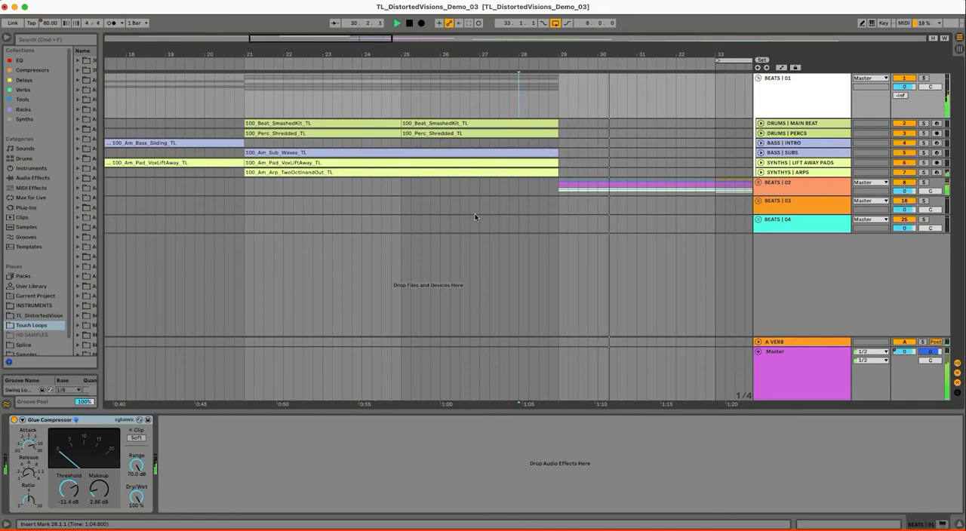
Unfold SYNTHYS | ARPS to review its devices during playback with looping off, and fold the track again
left_click(761, 172)
left_click(769, 178)
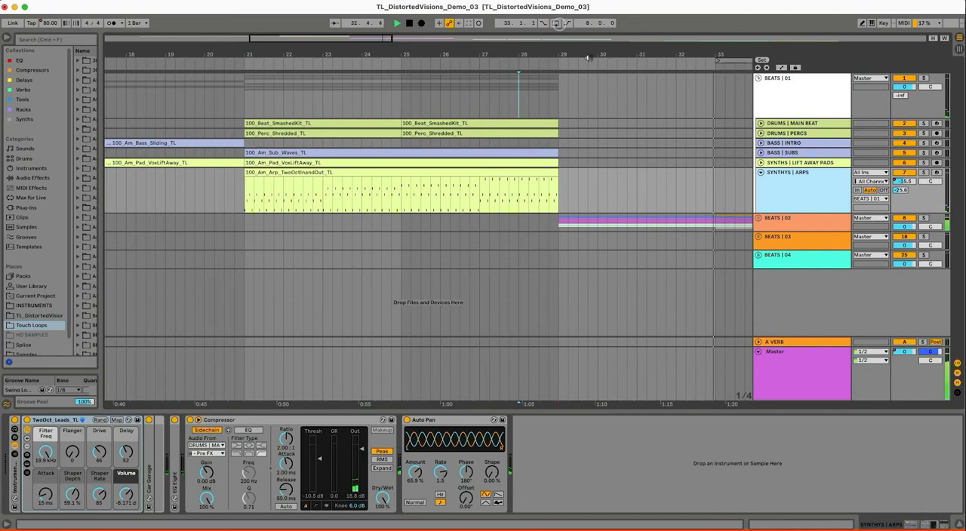
left_click_drag(625, 53, 535, 63)
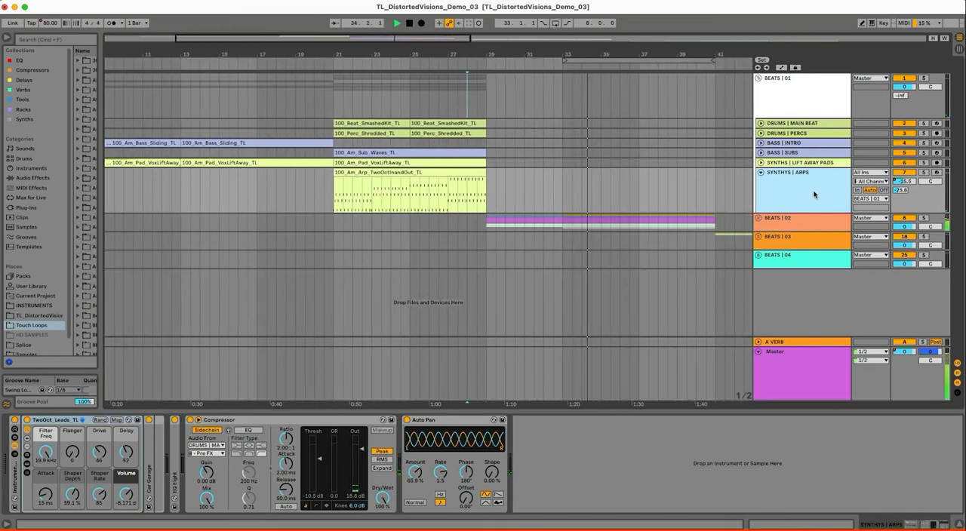
left_click_drag(743, 55, 563, 52)
left_click(761, 173)
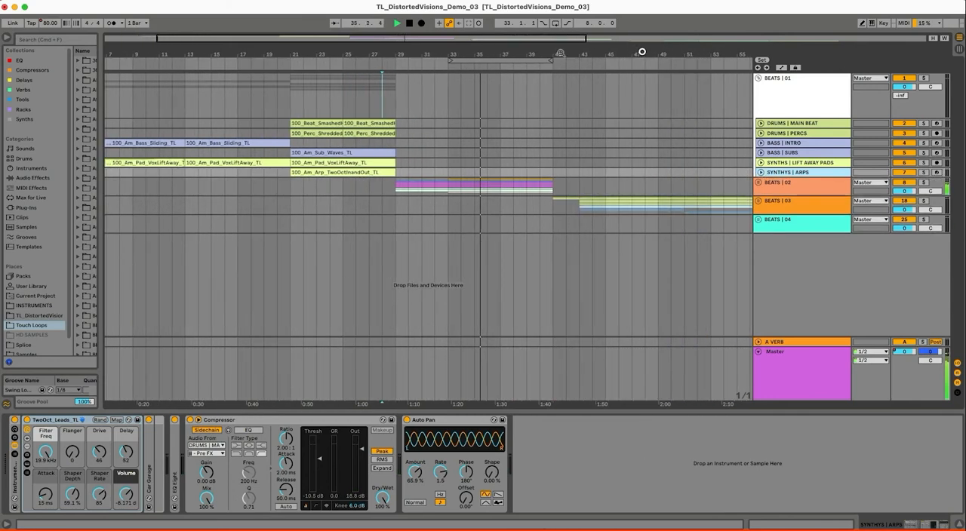
Unfold BEATS | 03 and loop 18 bars from bar 41 with its DRUMS | MAIN BEATS track unfolded and soloed
left_click(759, 202)
left_click(561, 246)
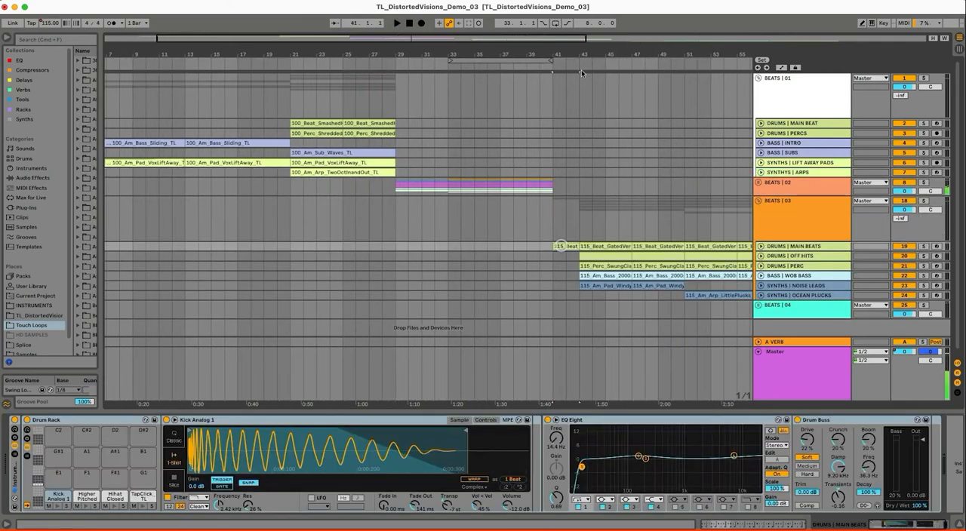
left_click_drag(590, 55, 514, 219)
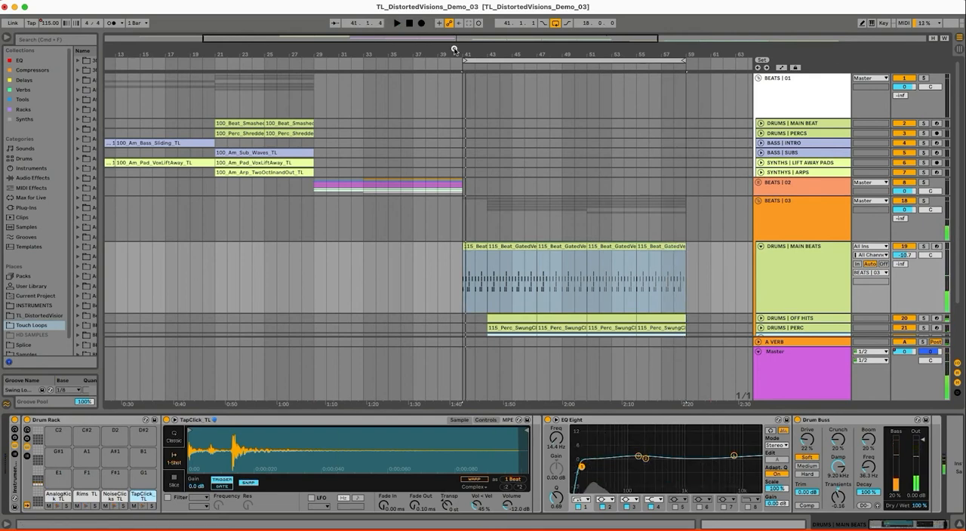
left_click_drag(454, 49, 454, 68)
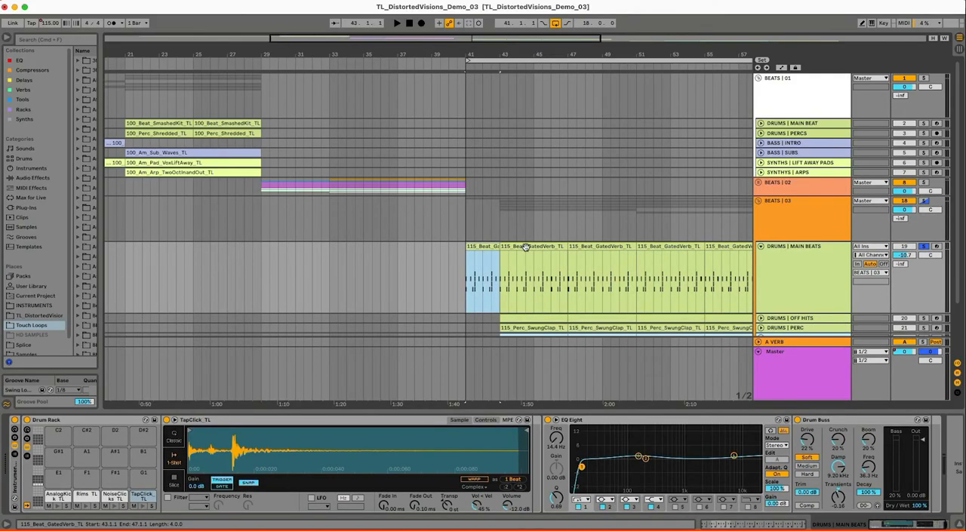
Audition the AnalogKick_TL, Rims_TL, NoiseClicks_TL and TapClick_TL pads, and play the DRUMS | MAIN BEATS clip from bar 43
left_click(526, 248)
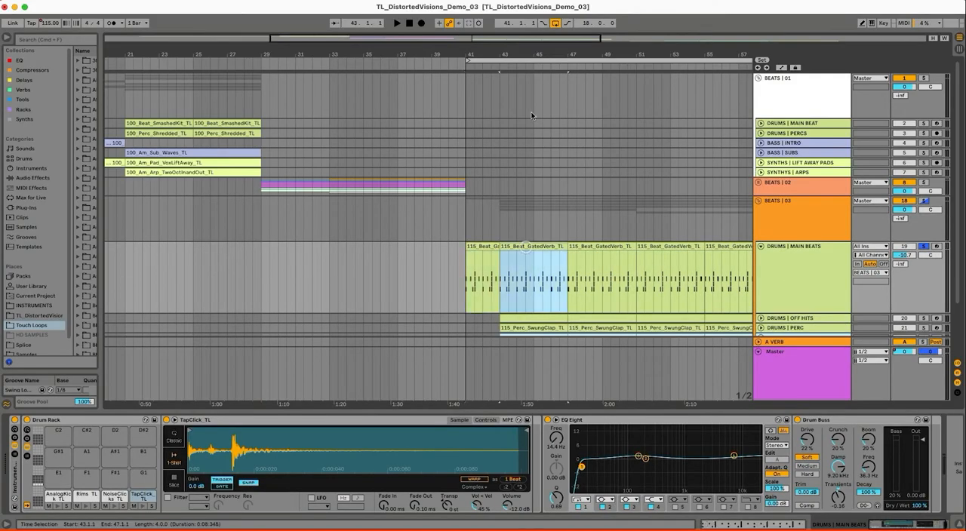
left_click(58, 506)
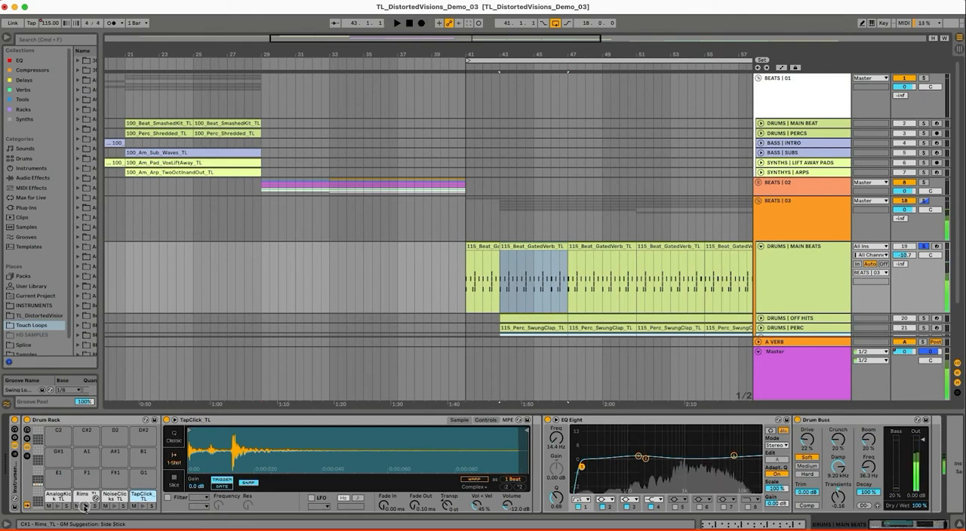
left_click(84, 502)
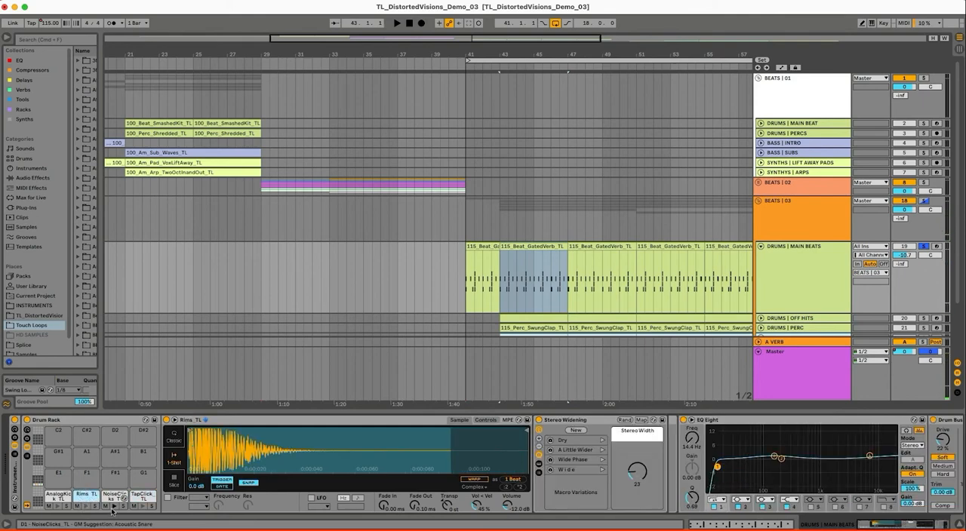
left_click(595, 419)
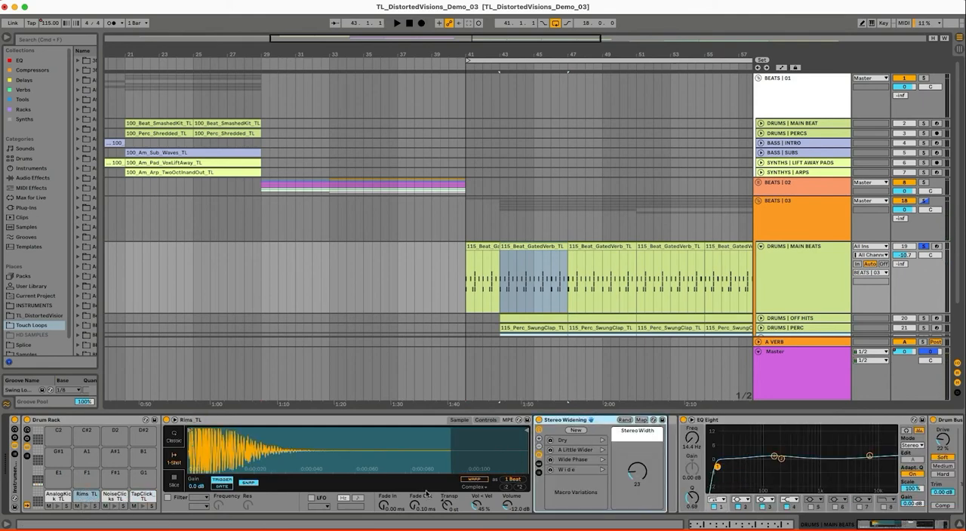
left_click(116, 510)
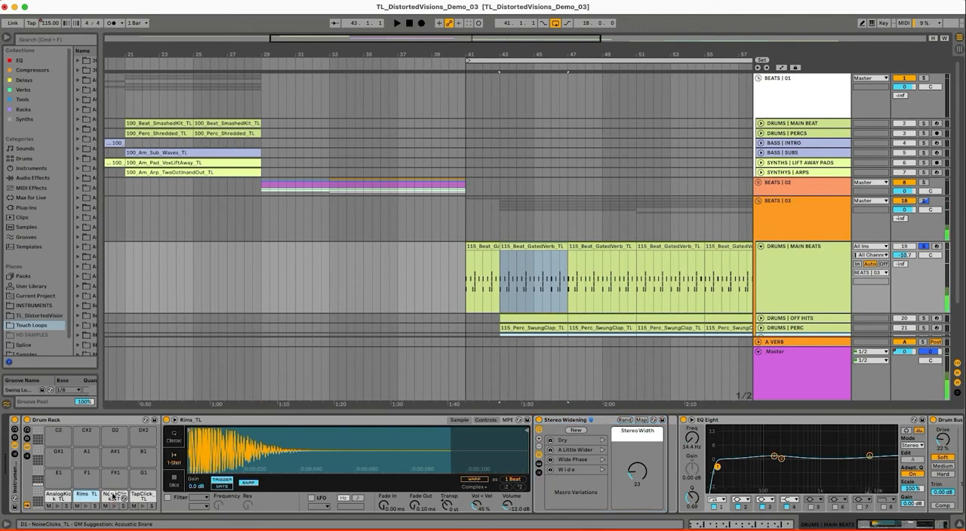
left_click(142, 508)
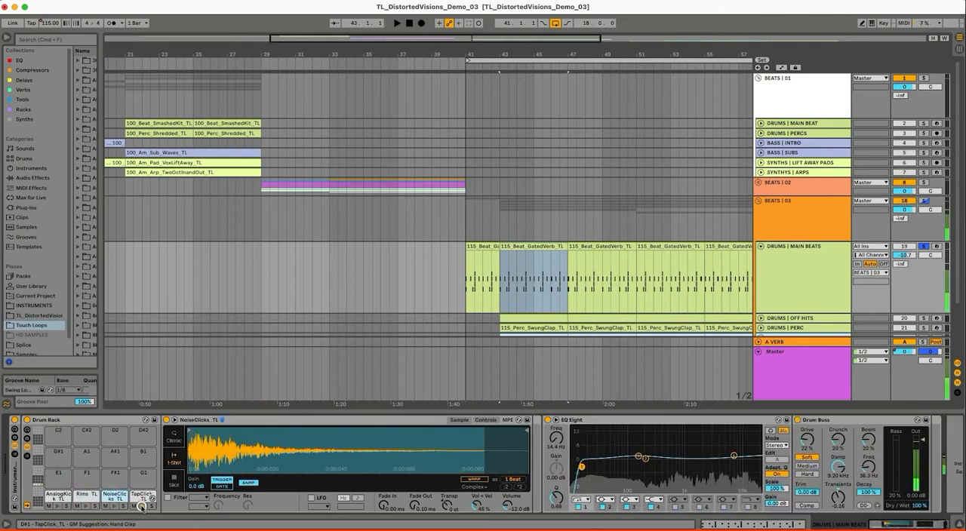
left_click(138, 493)
left_click(143, 509)
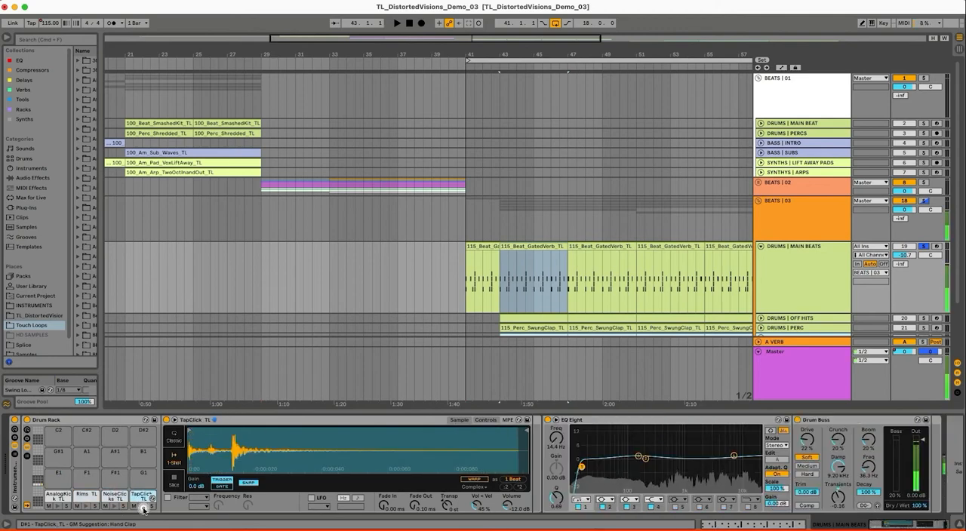
left_click(845, 267)
key("space")
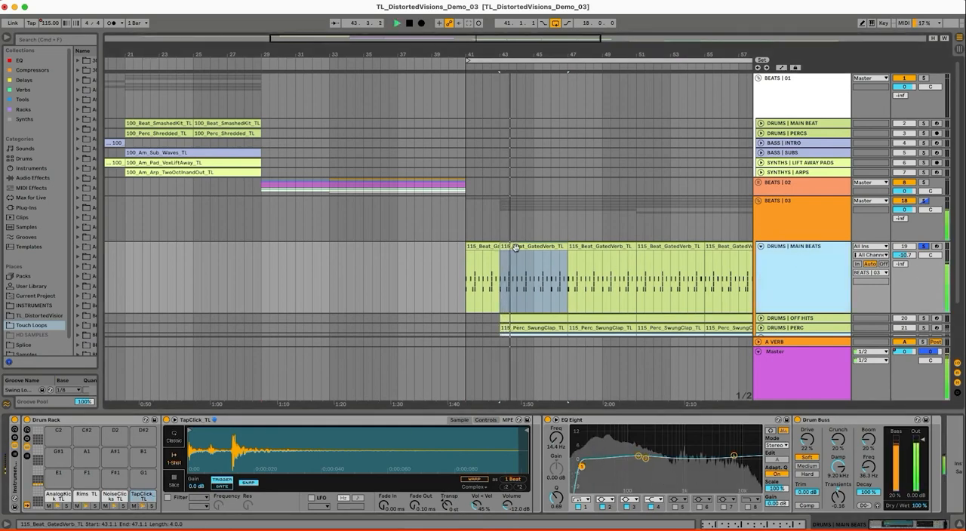
Unfold and solo DRUMS | OFF HITS, and play it together with DRUMS | MAIN BEATS from 44.3.1
scroll(761, 249, "down", 3)
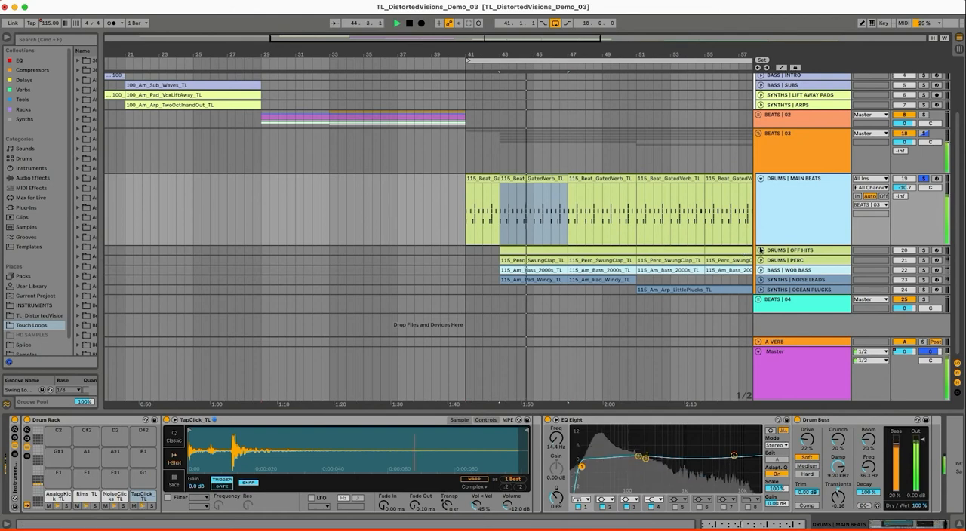
left_click(761, 250)
left_click(828, 267)
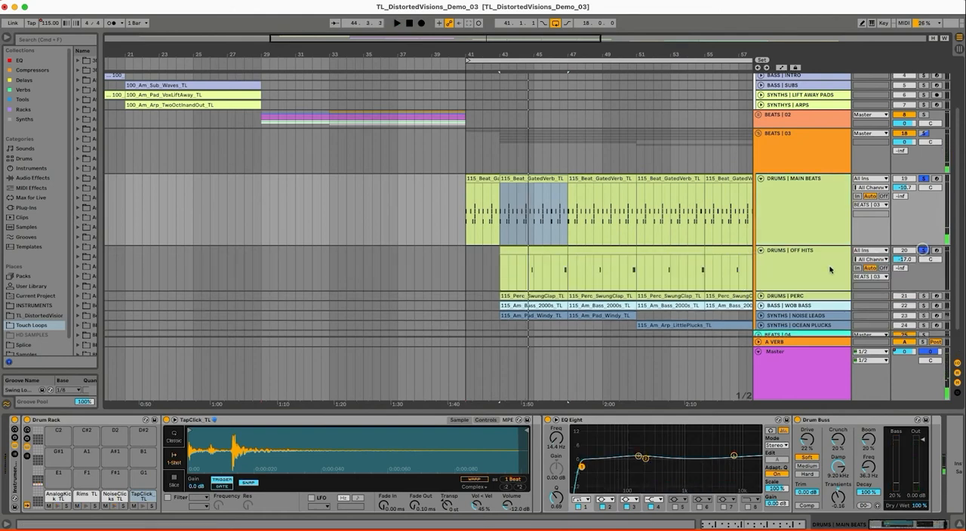
left_click(532, 271)
key("space")
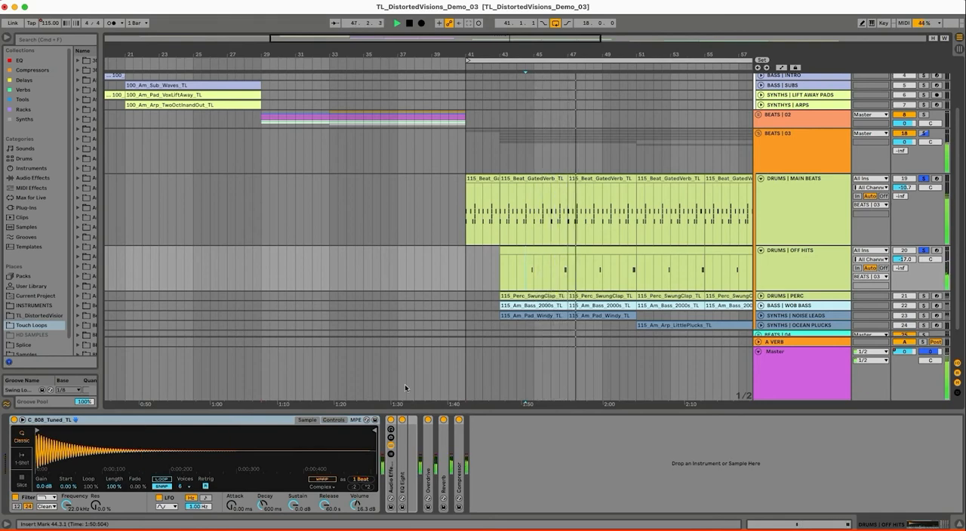
Inspect the C_808_Tuned_TL sampler, EQ Eight, Overdrive, Reverb and Compressor on DRUMS | OFF HITS, expanding the folded effects
left_click(783, 276)
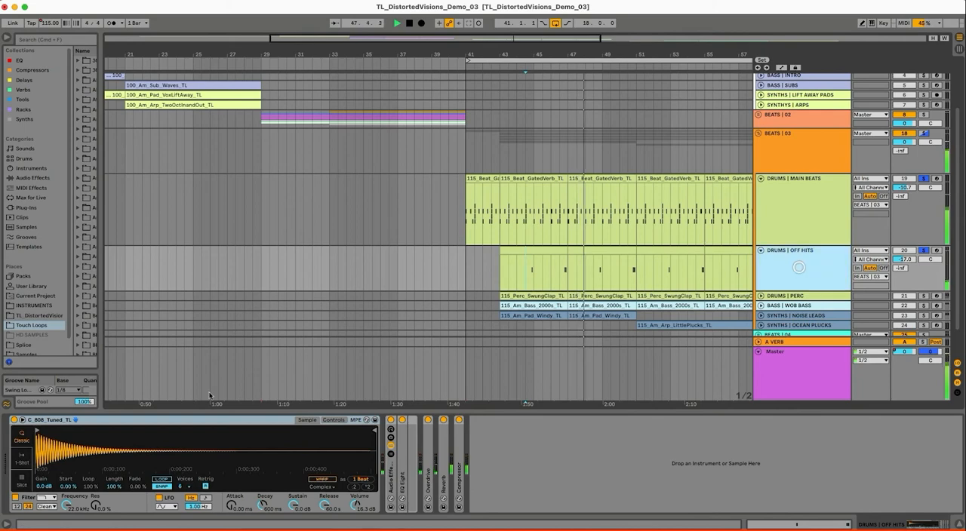
left_click(72, 421)
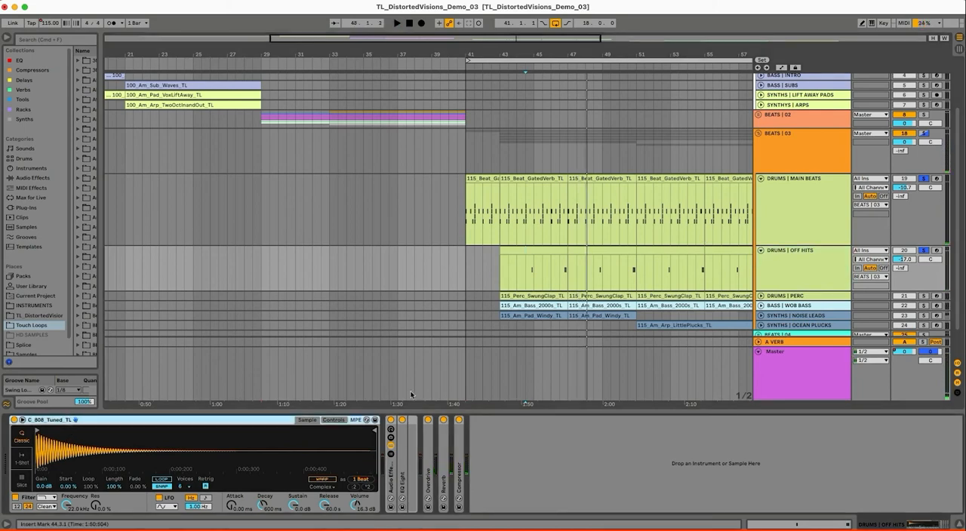
double_click(390, 475)
double_click(390, 474)
double_click(402, 471)
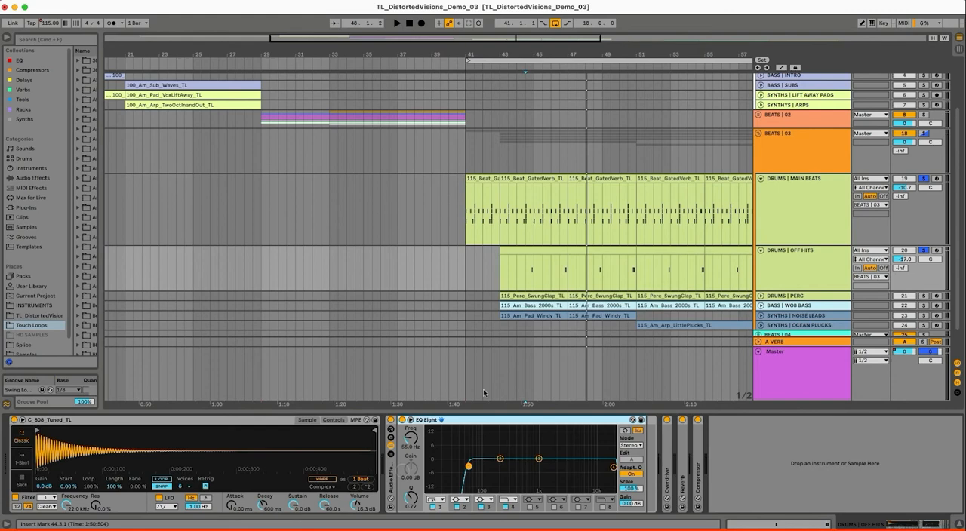
double_click(436, 420)
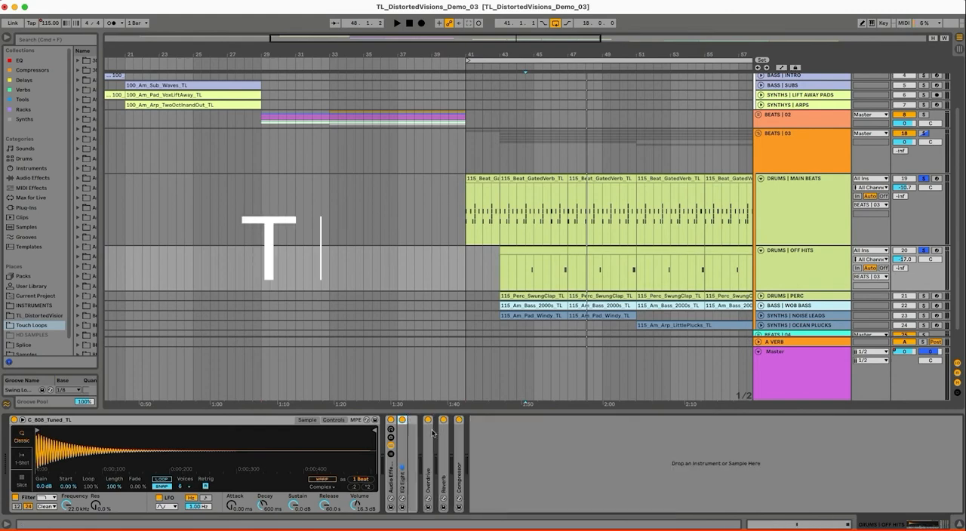
double_click(427, 459)
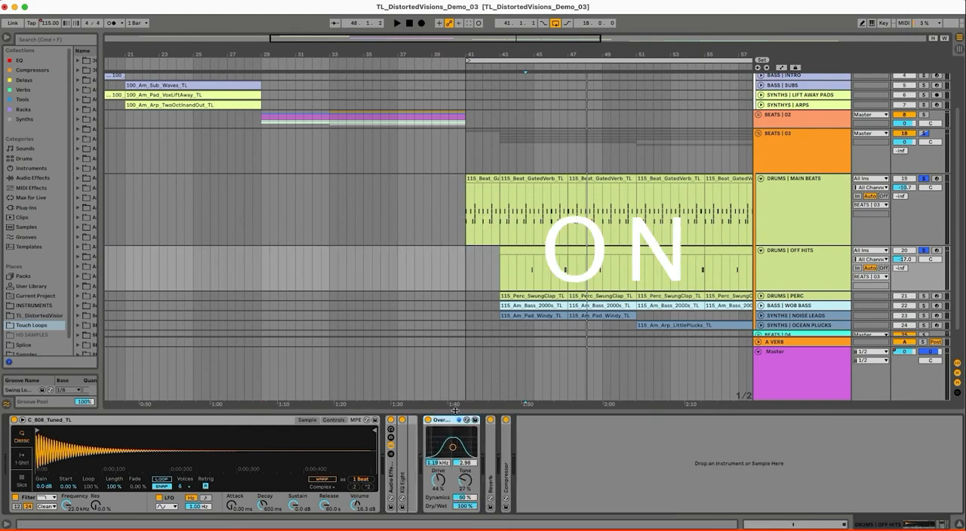
double_click(492, 454)
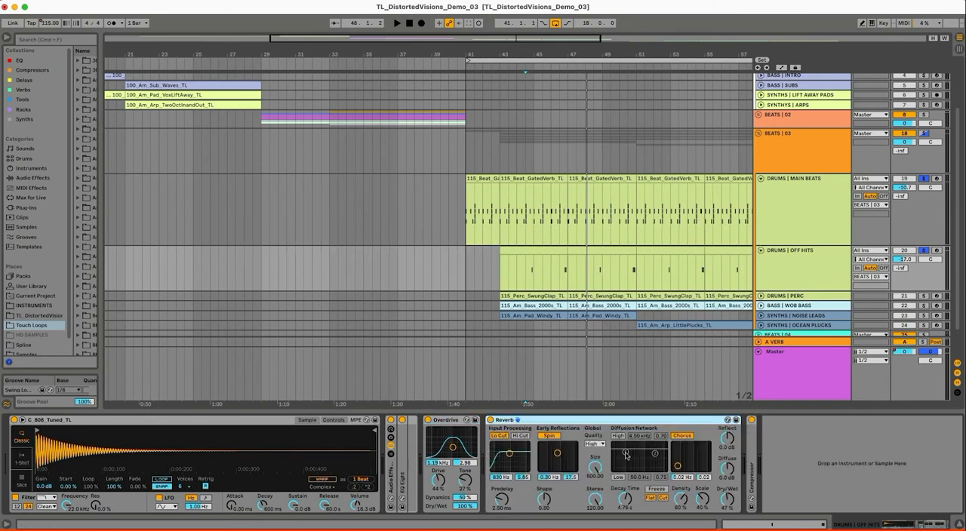
double_click(650, 421)
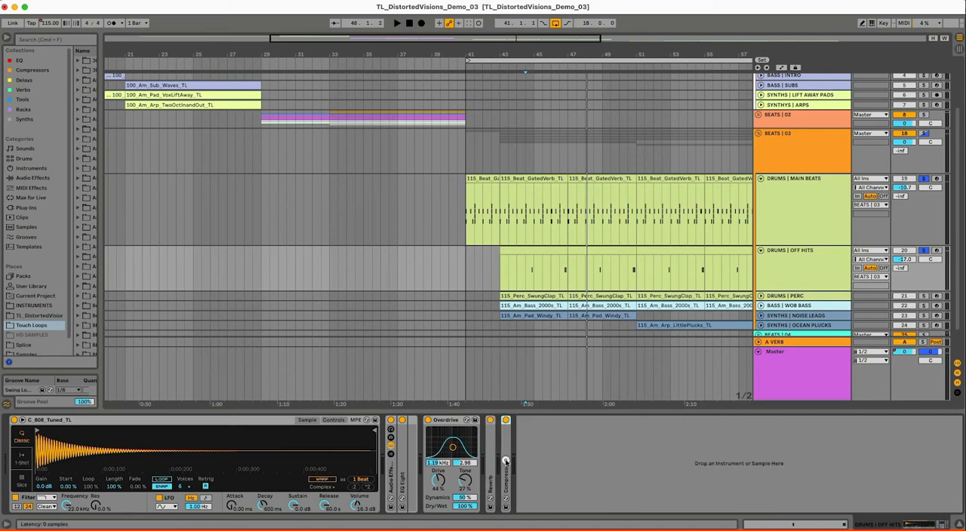
double_click(505, 462)
Play both soloed drum tracks from bar 43 while watching the sidechain Compressor on DRUMS | OFF HITS
left_click(543, 179)
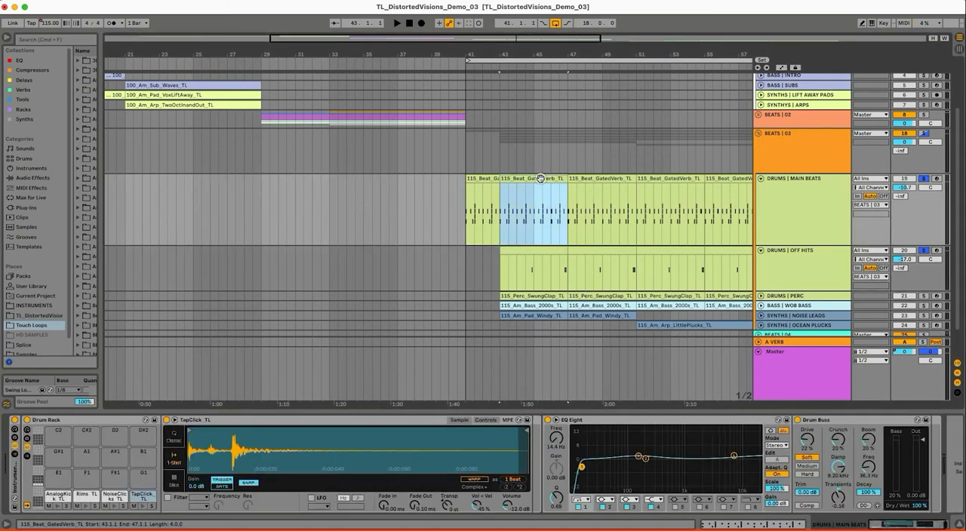
key("space")
left_click(800, 271)
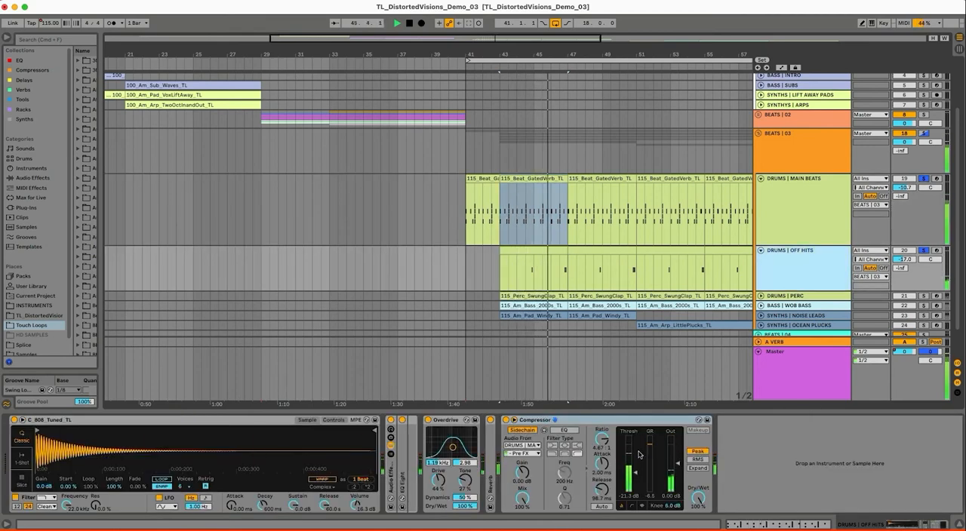
key("space")
Unfold and solo DRUMS | PERC, and show its Clap_02_TL device chain
left_click(759, 296)
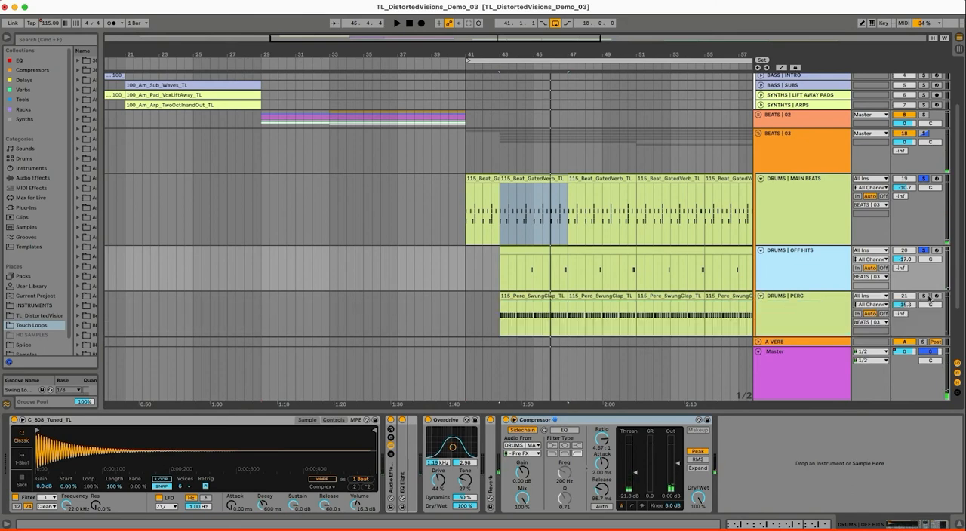
left_click(821, 312)
scroll(452, 279, "down", 1)
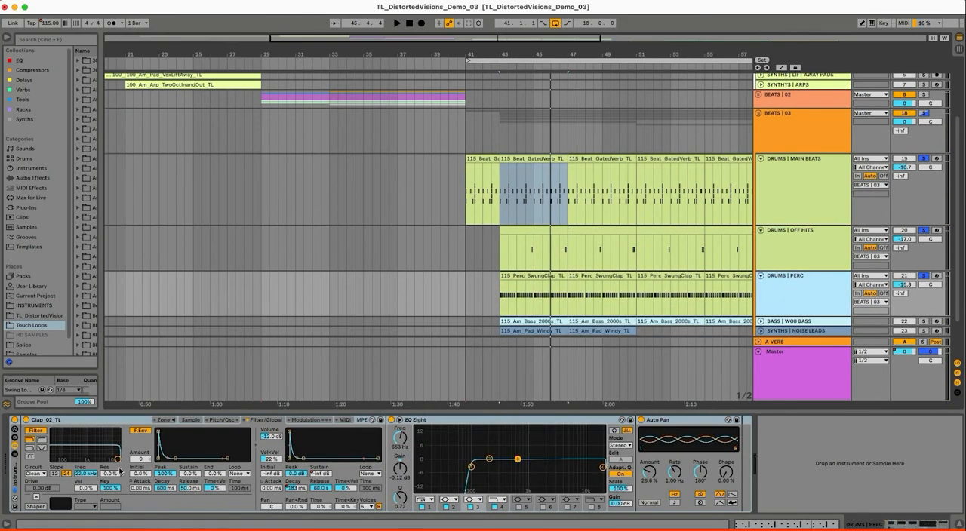
Fold the Clap_02_TL sampler and play the three soloed drum tracks from bar 43 with DRUMS | PERC selected
double_click(101, 421)
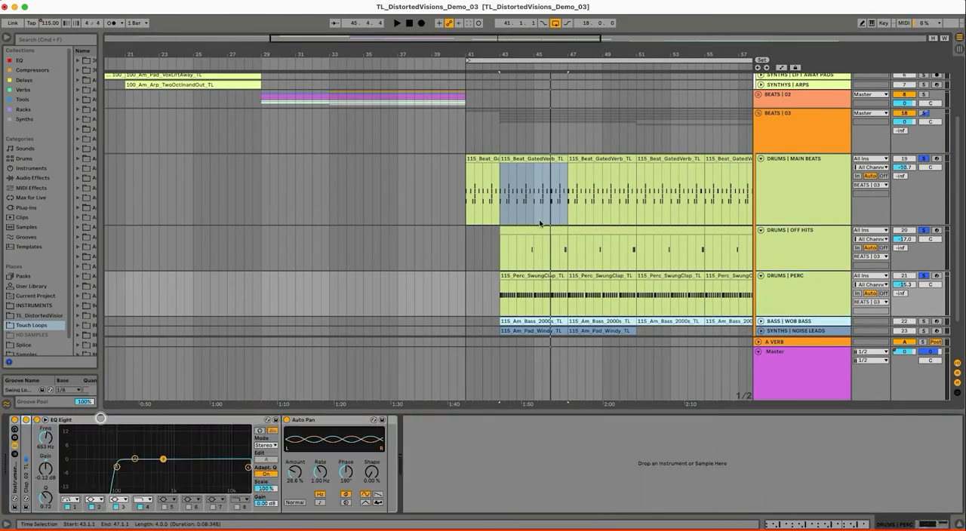
left_click(532, 277)
key("space")
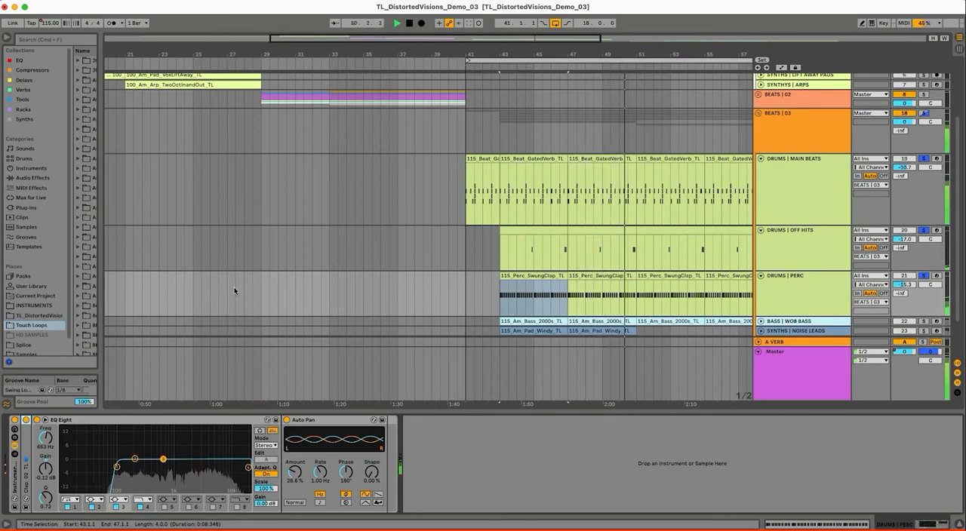
Unfold the Clap_02_TL sampler and show the Ve Decay automation over the first 115_Perc_SwungClap_TL clip on DRUMS | PERC
double_click(26, 480)
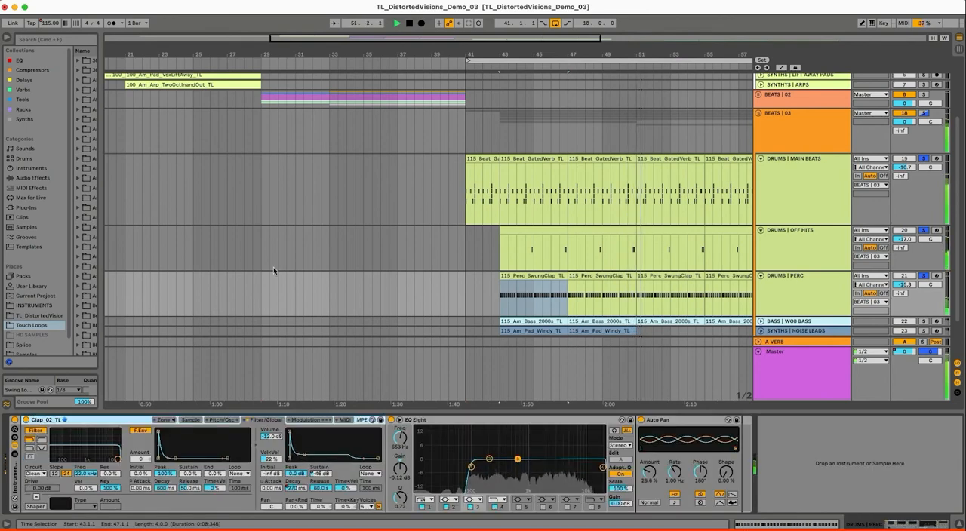
left_click_drag(304, 453, 309, 446)
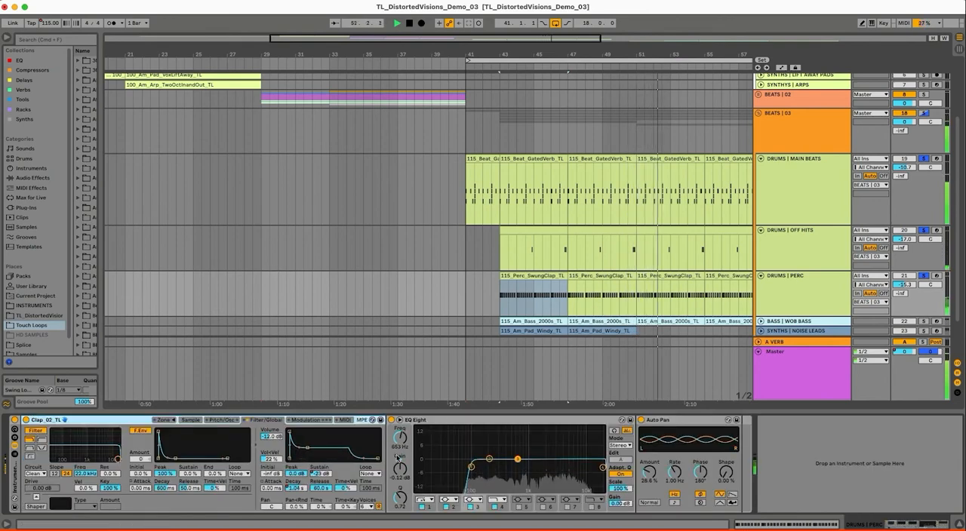
key("a")
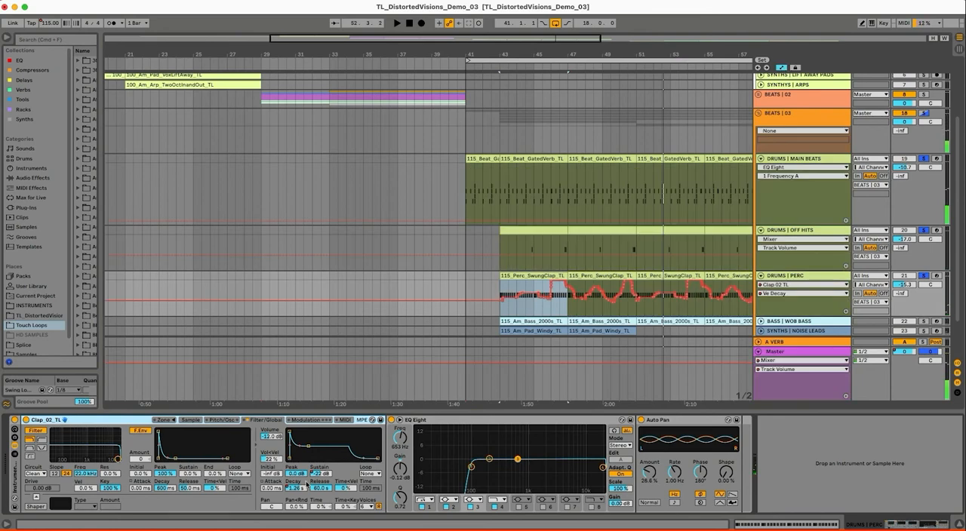
left_click(520, 278)
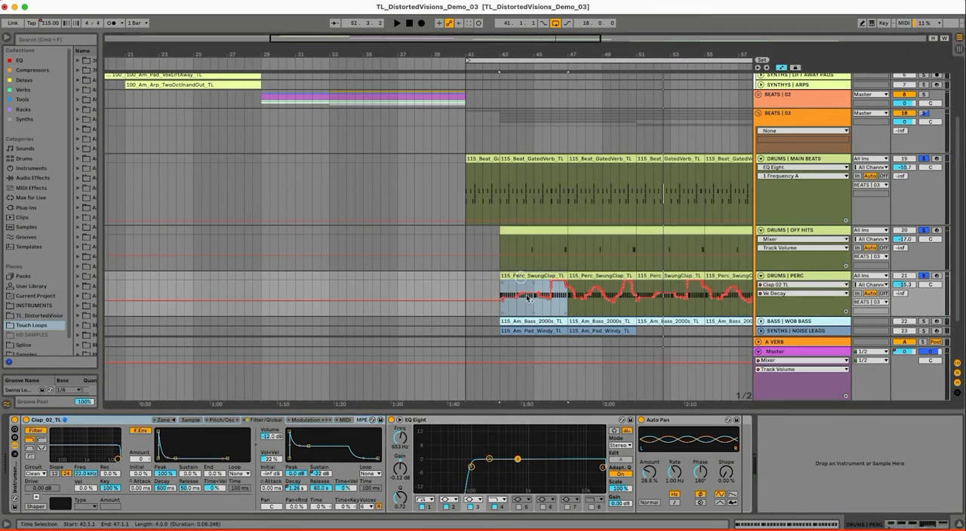
Unfold and solo BASS | WOB BASS, play it from bar 43 while inspecting its Beating and Auto Filter devices, and hide the automation
left_click(833, 323)
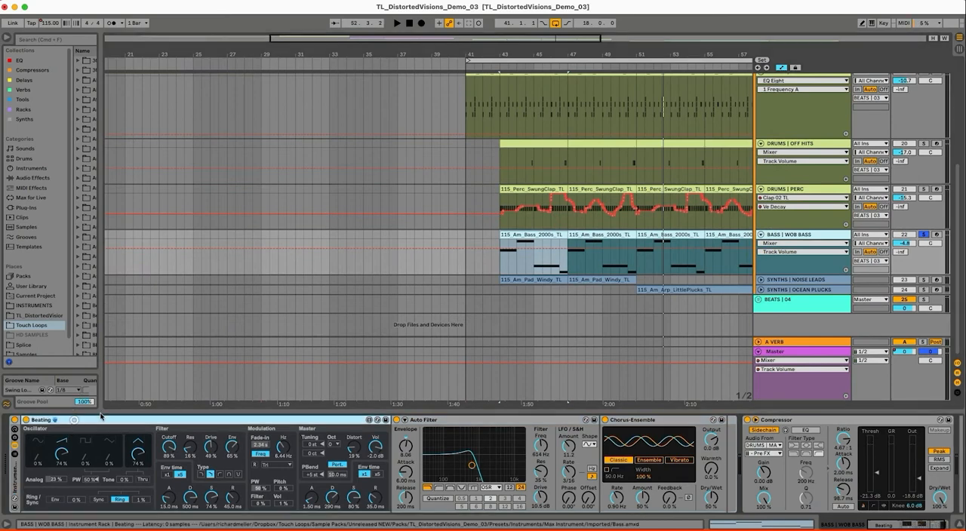
left_click(446, 420)
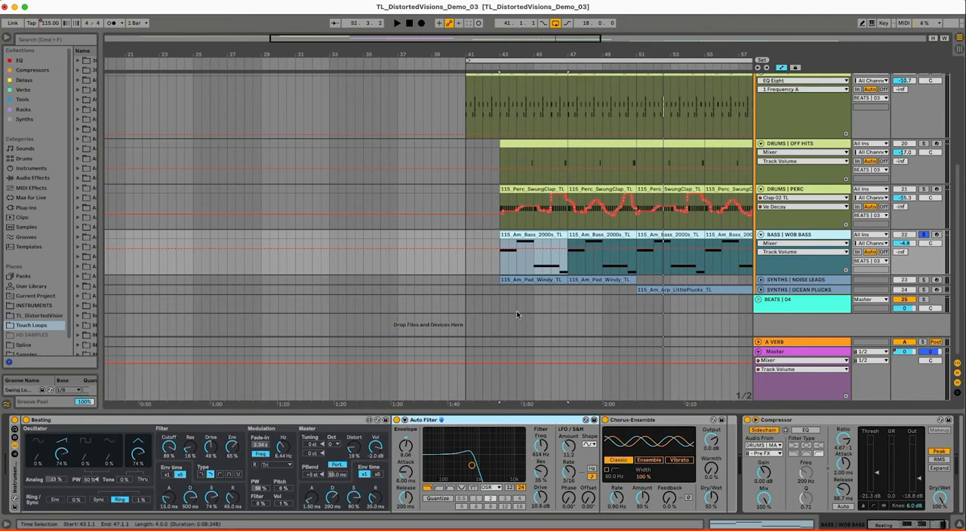
scroll(554, 329, "right", 3)
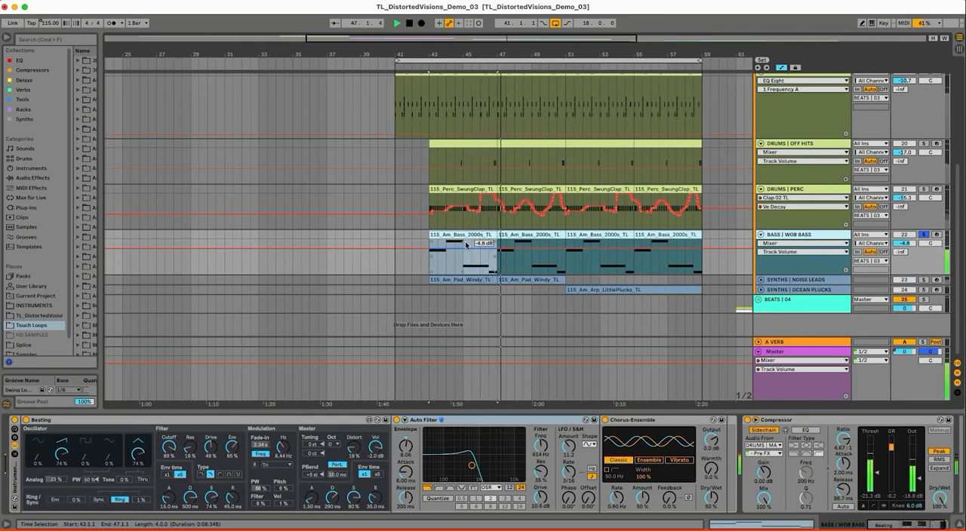
key("a")
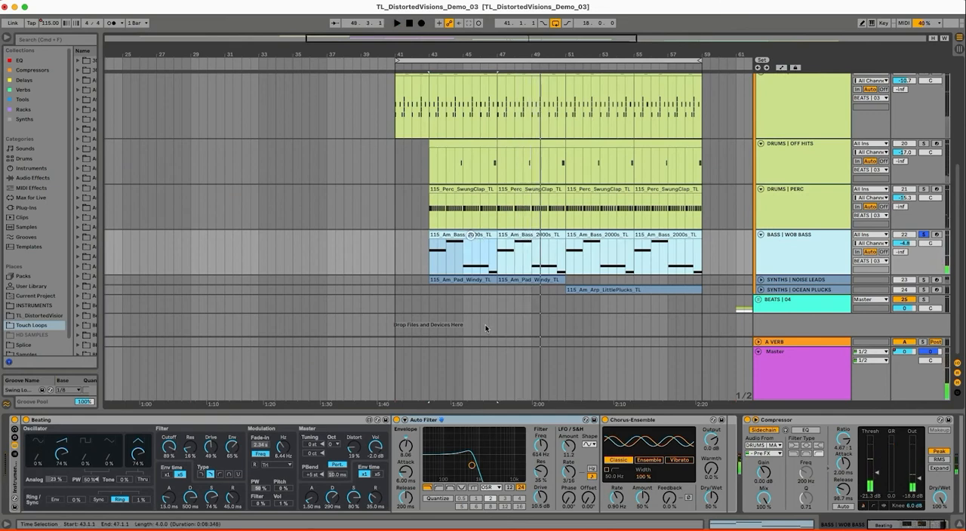
Widen the browser and select the 115_Am_Bass_2000s_TL clip at bar 47 on BASS | WOB BASS
left_click(526, 236)
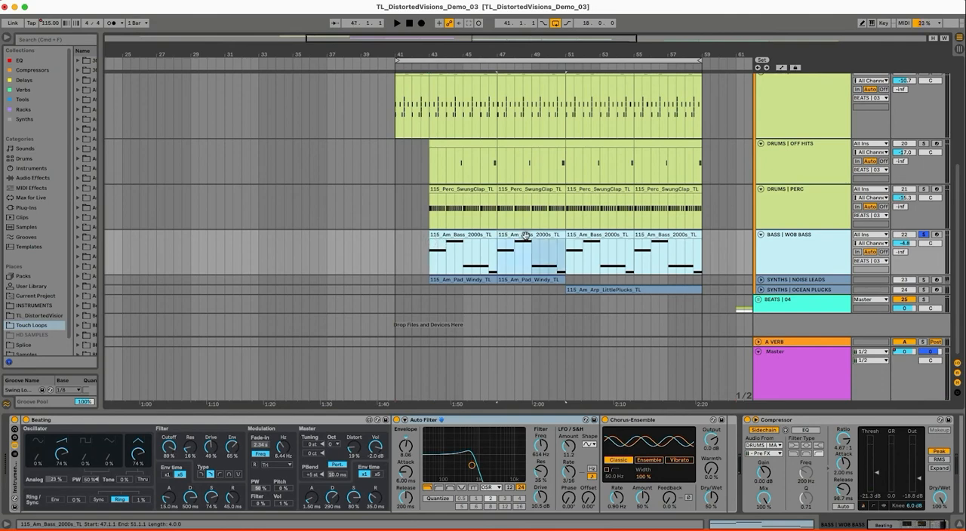
left_click(449, 235)
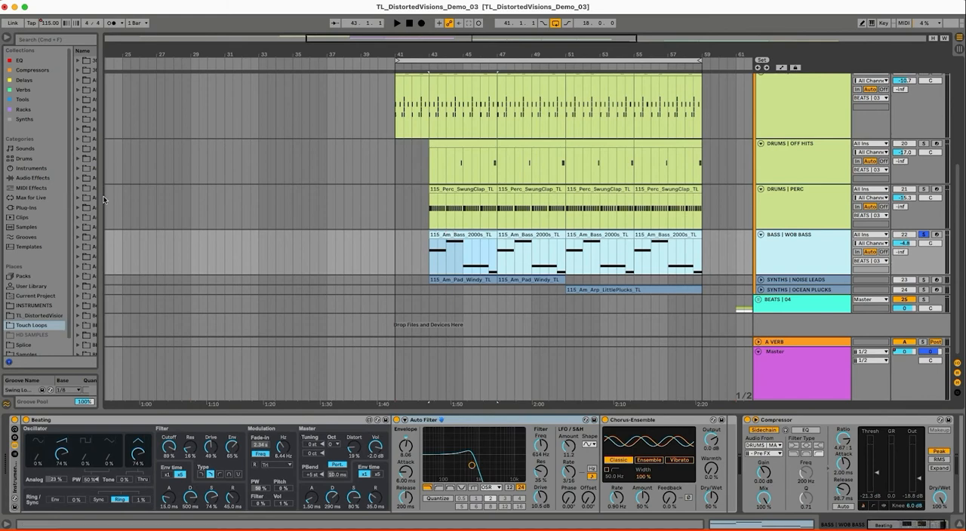
left_click_drag(102, 190, 131, 192)
left_click(551, 234)
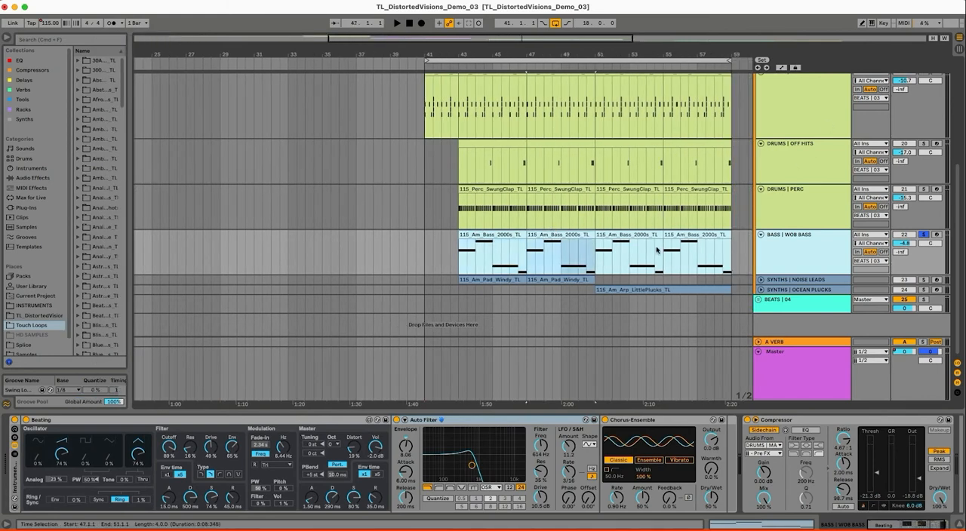
Unfold and solo SYNTHS | NOISE LEADS, and play its 115_Am_Pad_Windy_TL clip from bar 43
left_click(759, 280)
left_click(793, 296)
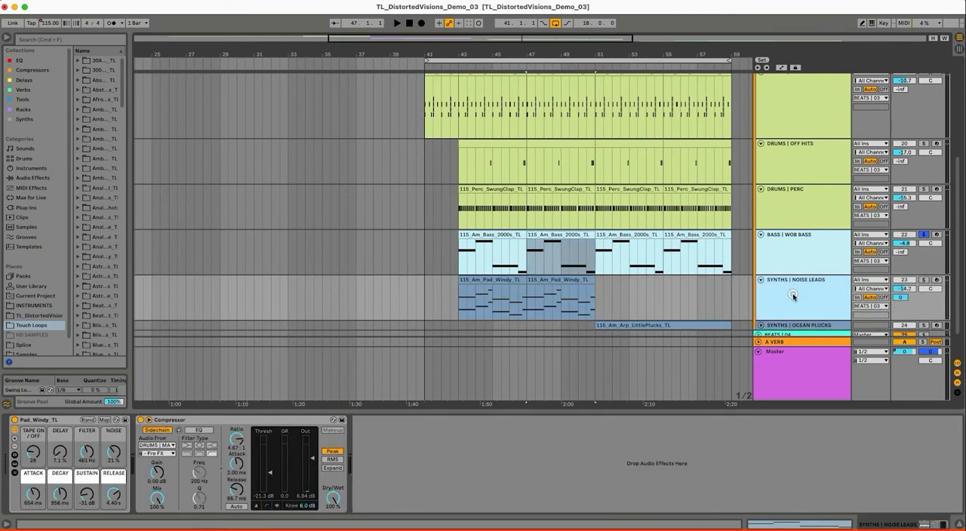
left_click(486, 290)
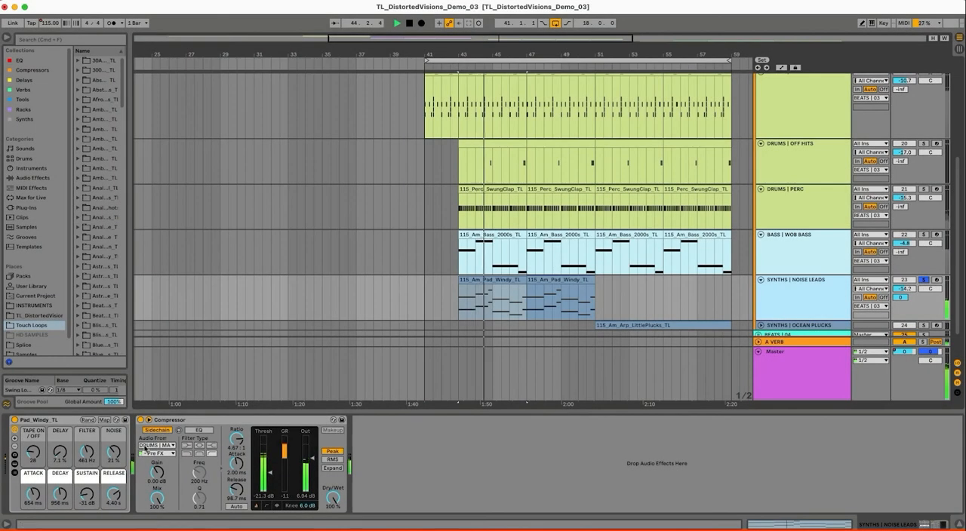
Set the Pad_Windy_TL rack's Noise to 26 % and Filter to 320 Hz during playback
left_click_drag(109, 455, 114, 450)
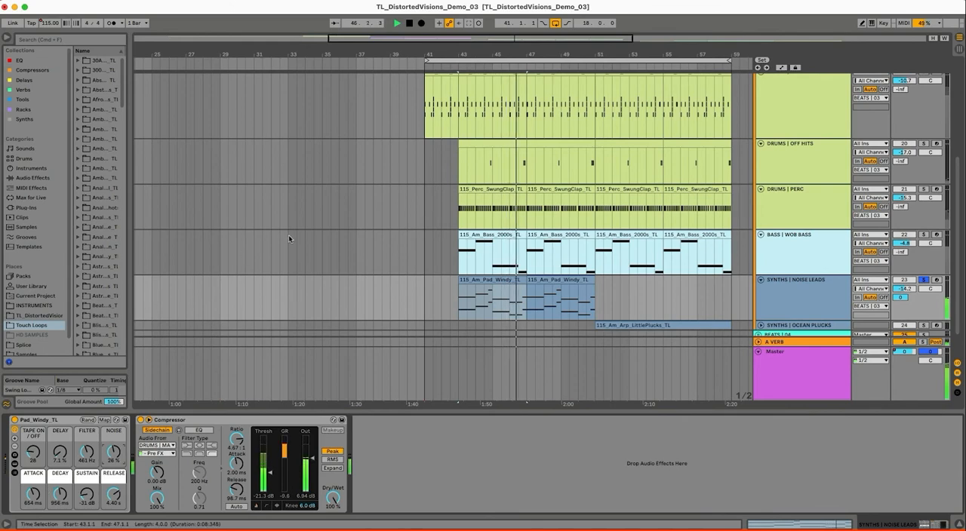
left_click_drag(87, 452, 84, 449)
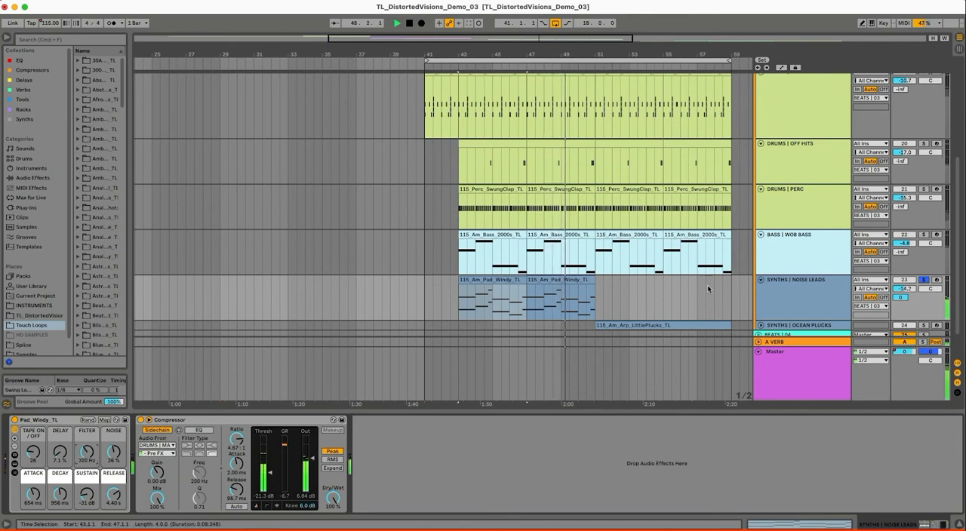
left_click(792, 299)
Unfold and solo SYNTHS | OCEAN PLUCKS, and play its 115_Am_Arp_LittlePlucks_TL clip from bar 51
scroll(640, 262, "down", 3)
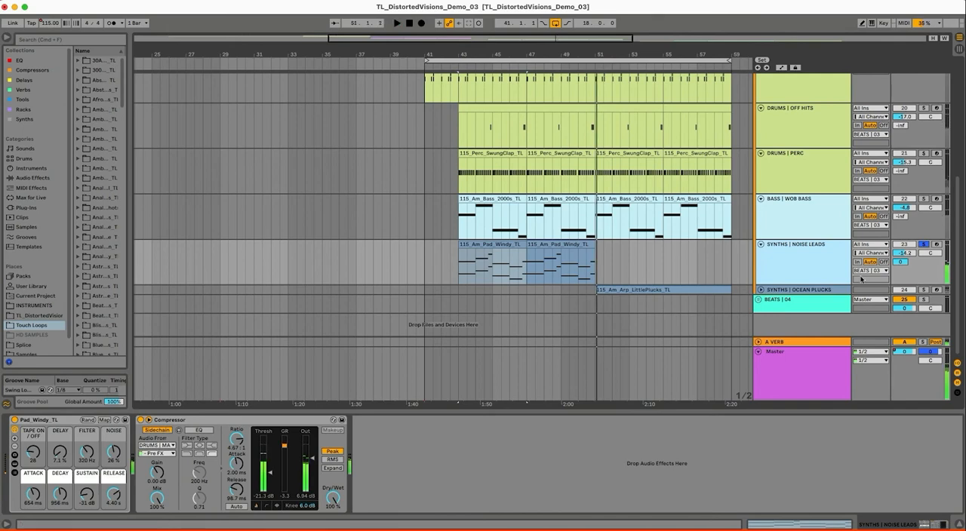
left_click(760, 290)
left_click(636, 253)
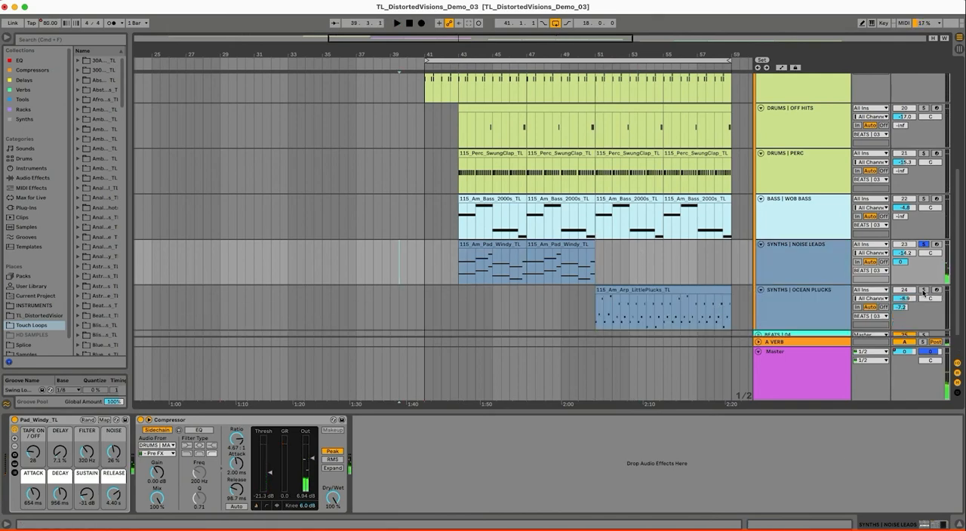
left_click(788, 315)
left_click(618, 290)
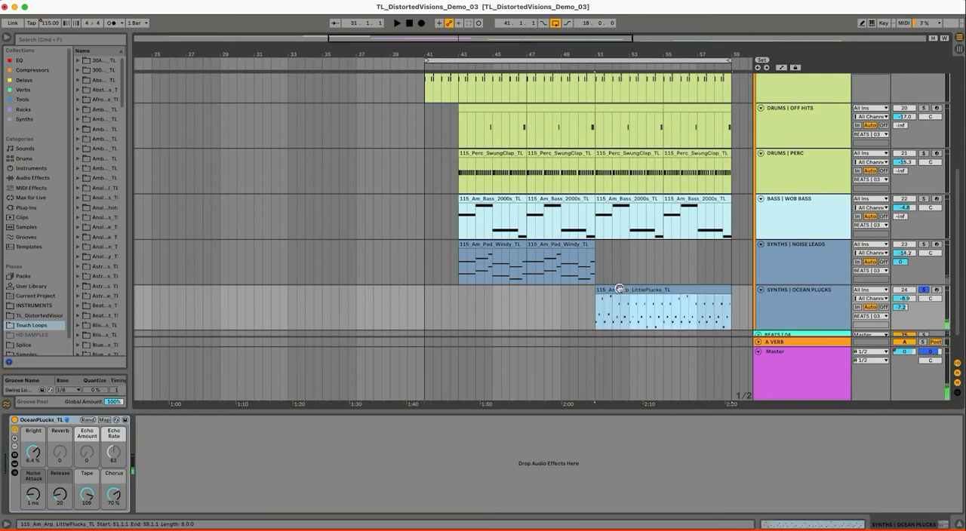
left_click(764, 306)
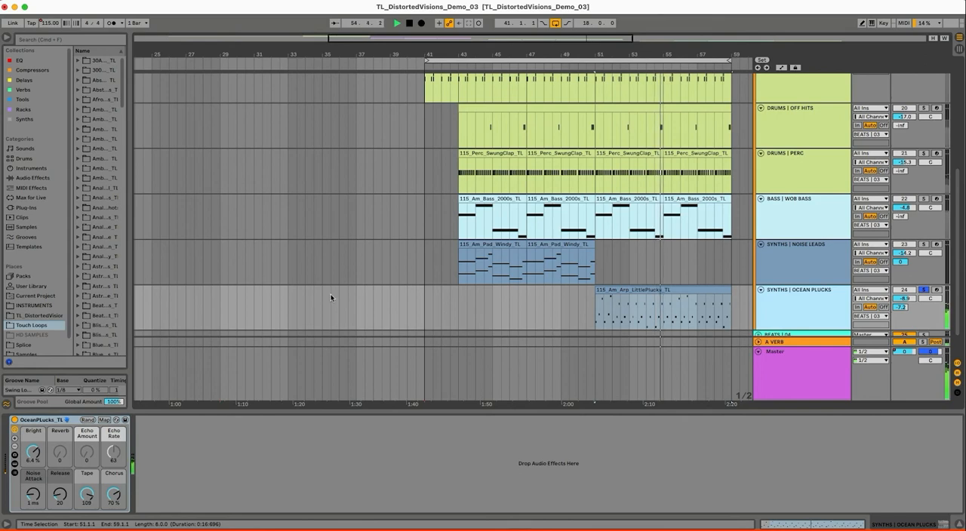
Set the OceanPLucks_TL rack's Tape to 25 while the plucks play, and stop playback after listening
left_click_drag(86, 498, 86, 528)
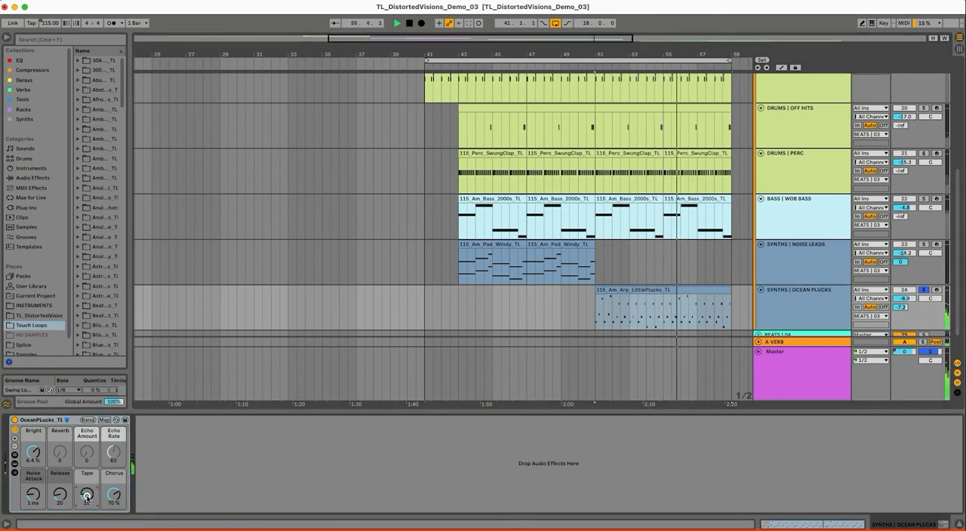
left_click_drag(676, 52, 548, 45)
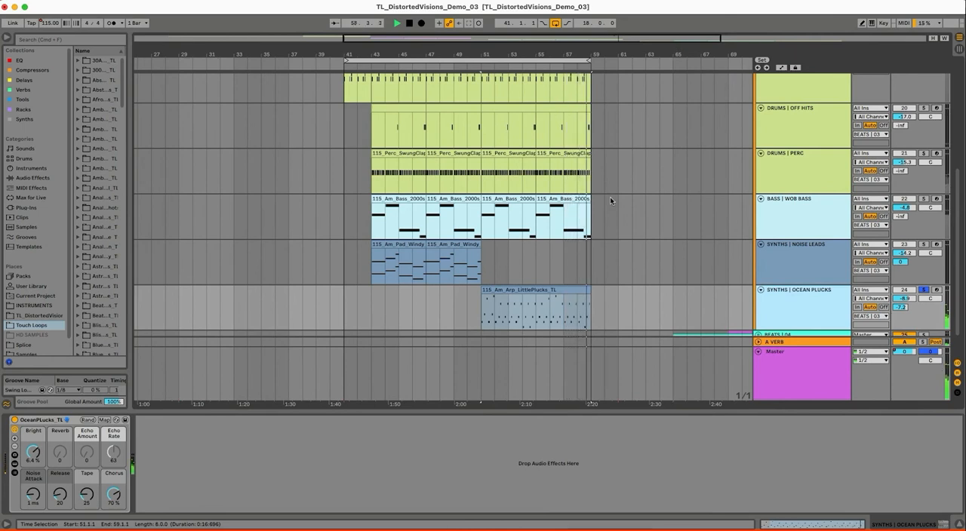
key("space")
Unsolo SYNTHS | OCEAN PLUCKS and play the full BEATS | 03 group from bar 51
left_click(926, 290)
scroll(681, 216, "up", 3)
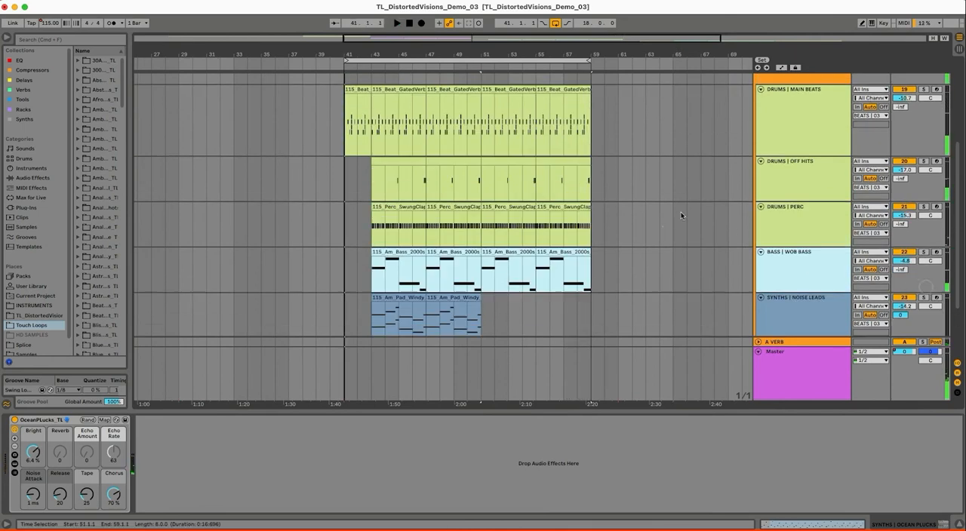
left_click(522, 121)
key("space")
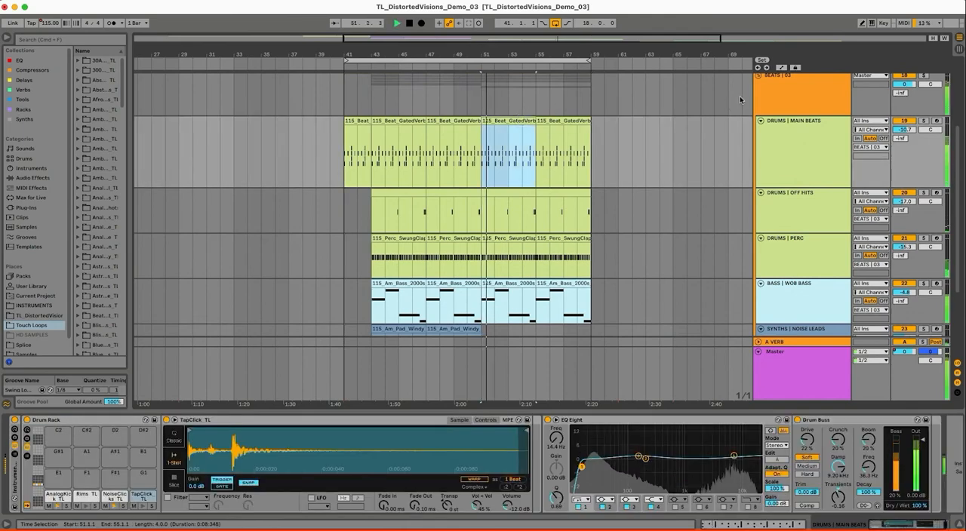
Fold the BEATS | 03 group and loop the BEATS | 04 section from bar 61 to bar 85
left_click(759, 76)
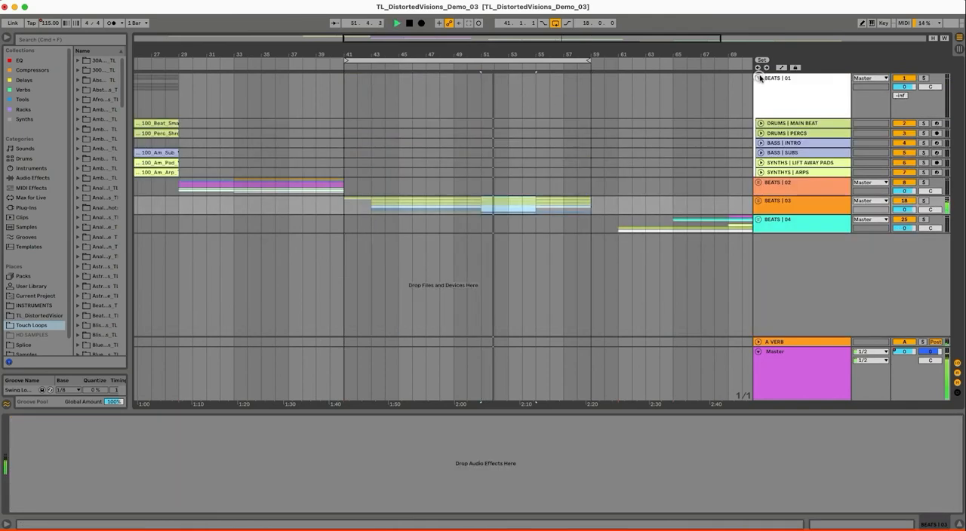
double_click(585, 49)
left_click_drag(531, 227, 690, 219)
key("super+l")
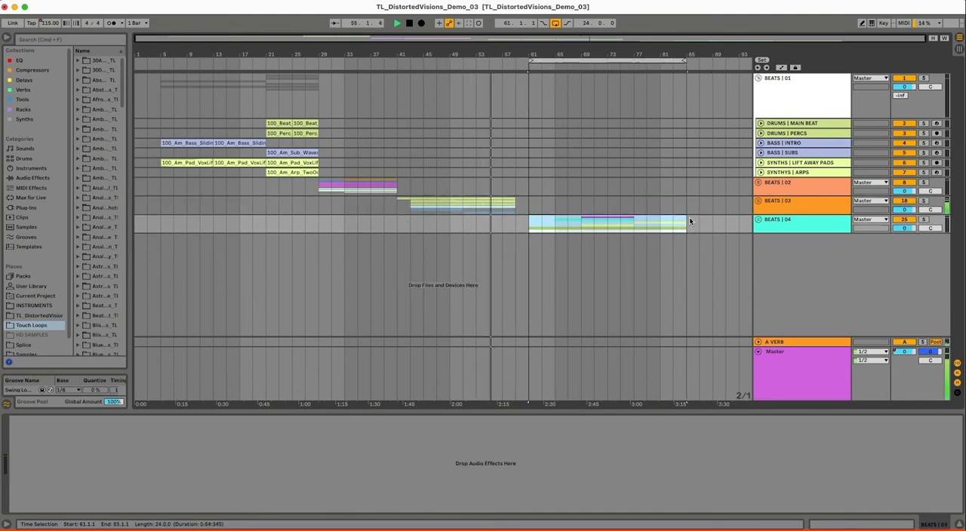
Unfold the BEATS | 04 group and play its whole section from bar 61
left_click(758, 219)
scroll(560, 186, "down", 4)
key("space")
left_click_drag(554, 49, 502, 81)
left_click(490, 257)
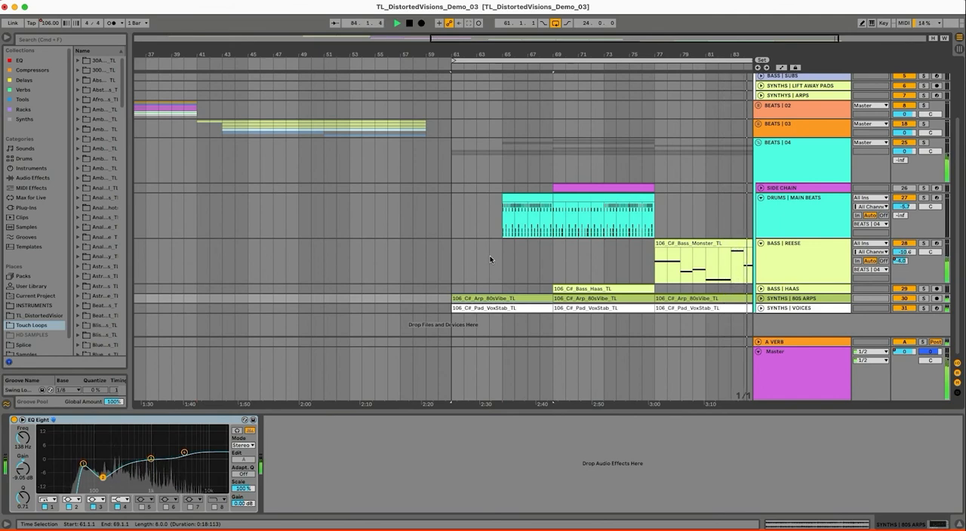
left_click_drag(649, 54, 647, 52)
key("space")
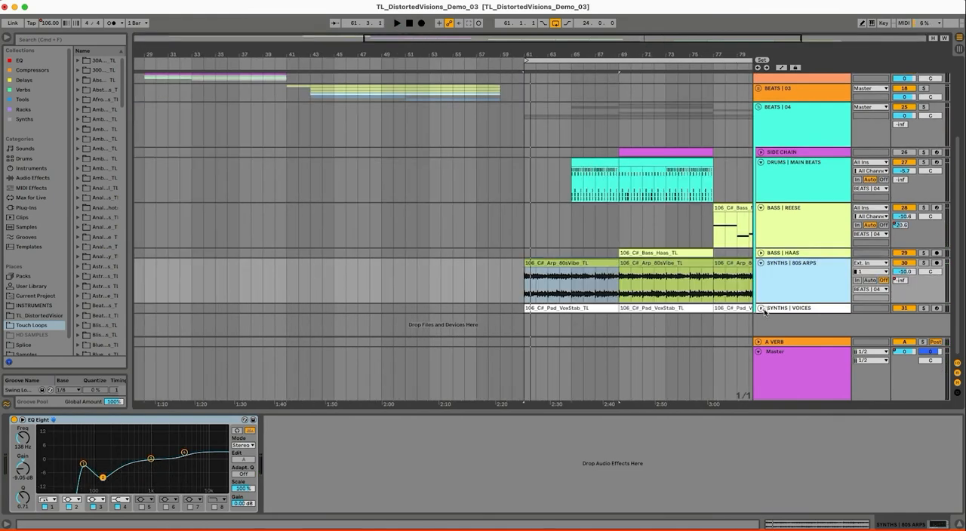
Unfold SYNTHS | VOICES to show its devices, then solo and play SYNTHS | 80S ARPS and SYNTHS | VOICES
left_click(761, 308)
scroll(768, 295, "down", 1)
left_click(768, 294)
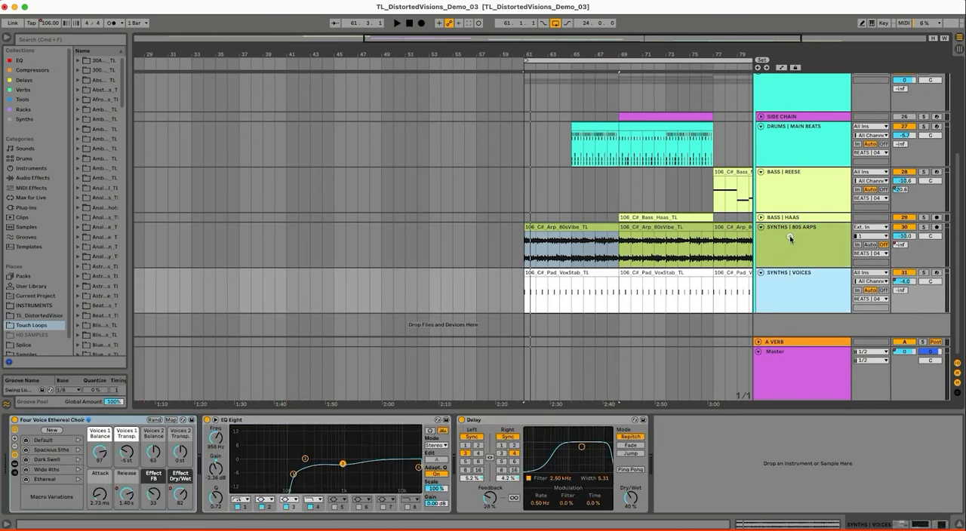
left_click(790, 236)
left_click(923, 227)
key("space")
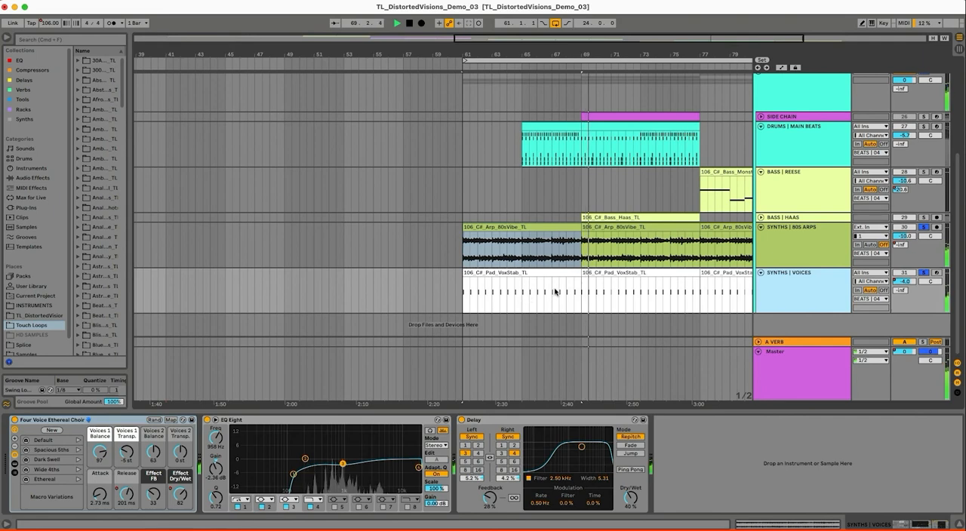
Stop playback and inspect the Four Voice Ethereal Choir Release and Effect Dry/Wet automation on SYNTHS | VOICES, hiding the automation when done
key("space")
key("a")
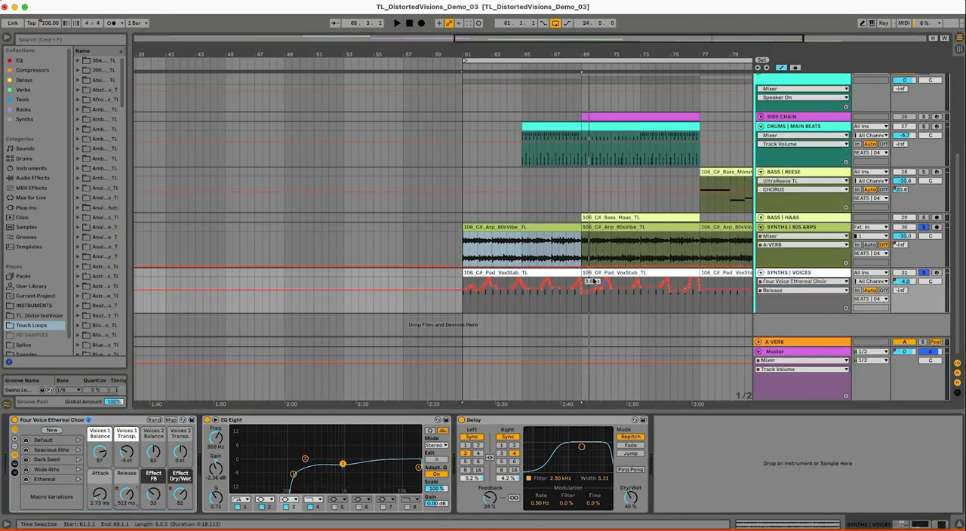
left_click(532, 273)
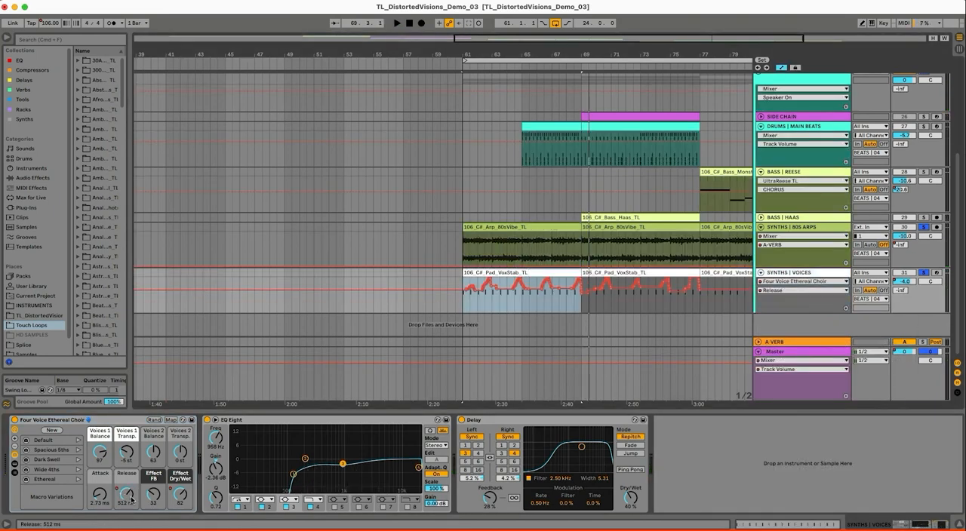
left_click(180, 495)
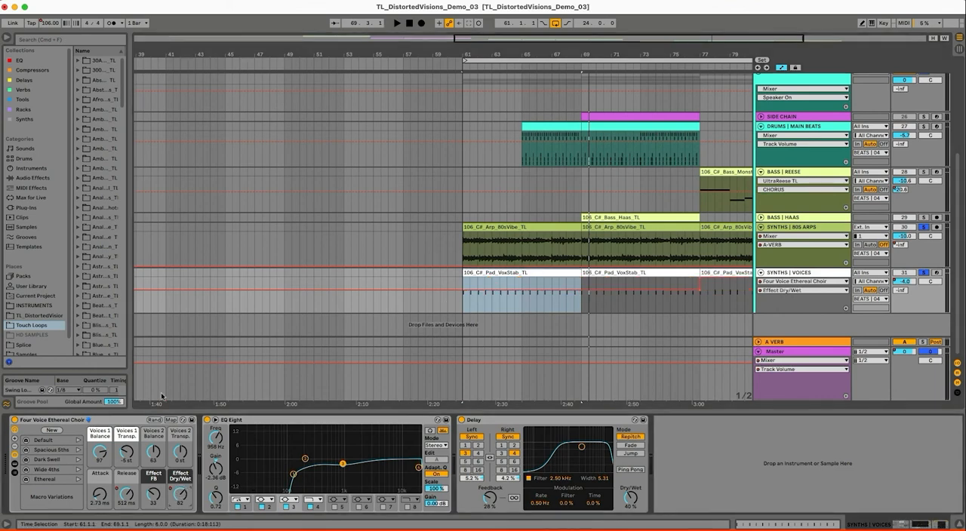
key("a")
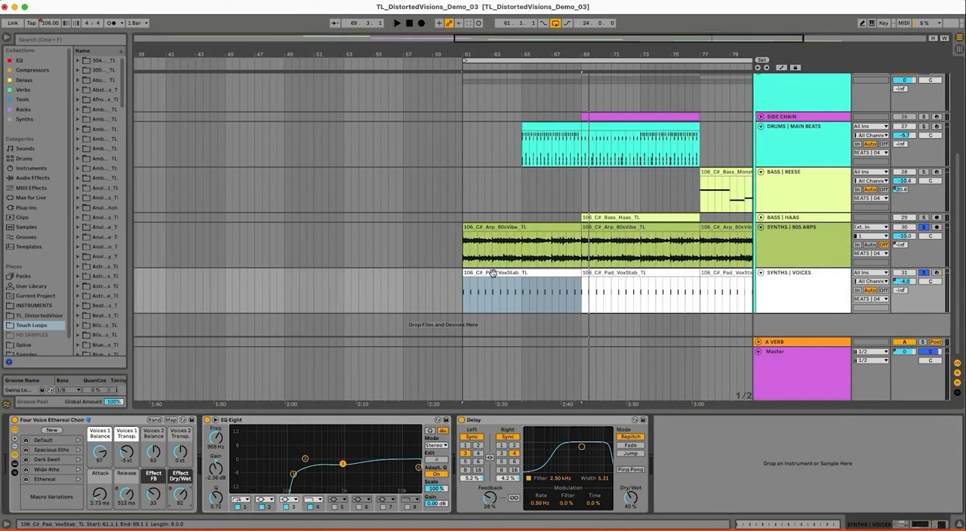
Solo DRUMS | MAIN BEATS together with the synth tracks and play its first clip from bar 65
left_click(492, 274)
left_click_drag(535, 42, 494, 83)
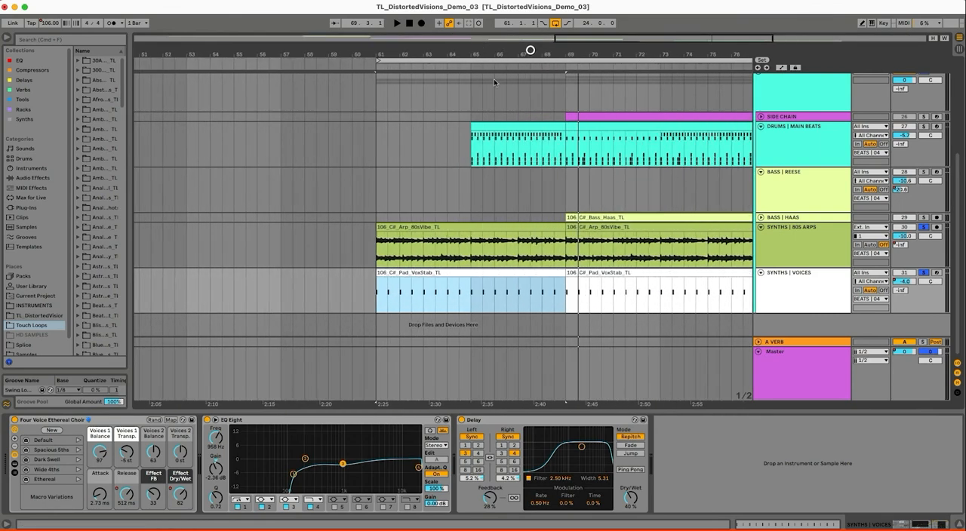
left_click(530, 126)
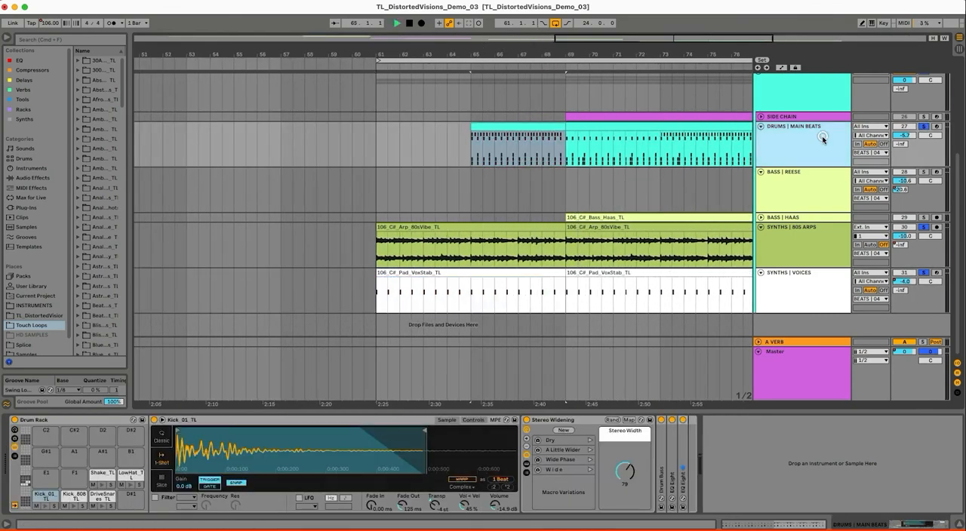
key("space")
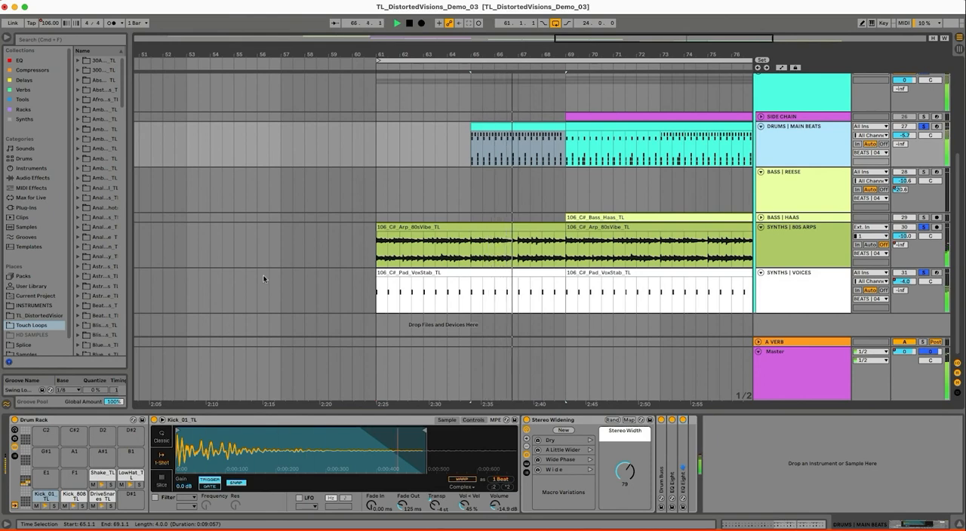
Inspect the Kick_808_TL, Kick_01_TL and DriveSnares_TL pads and their devices in the DRUMS | MAIN BEATS Drum Rack
left_click(72, 496)
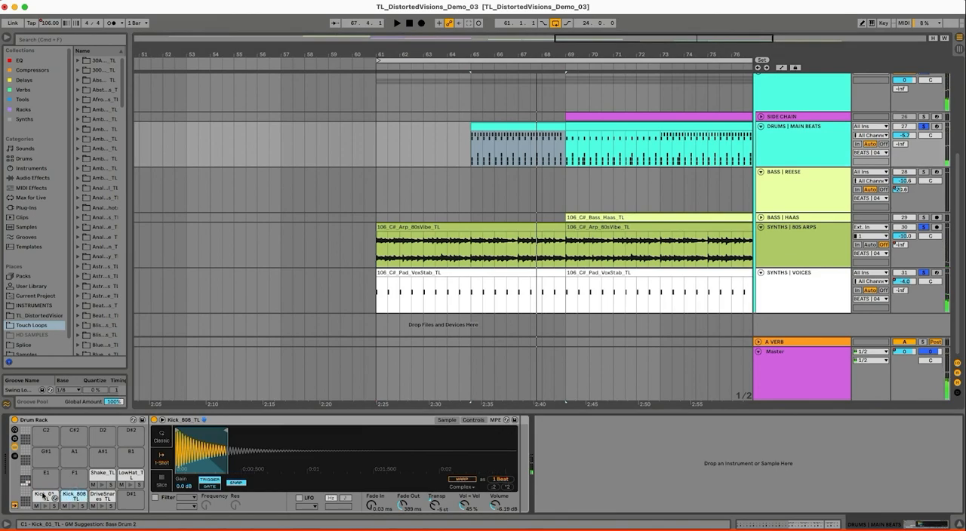
left_click(44, 496)
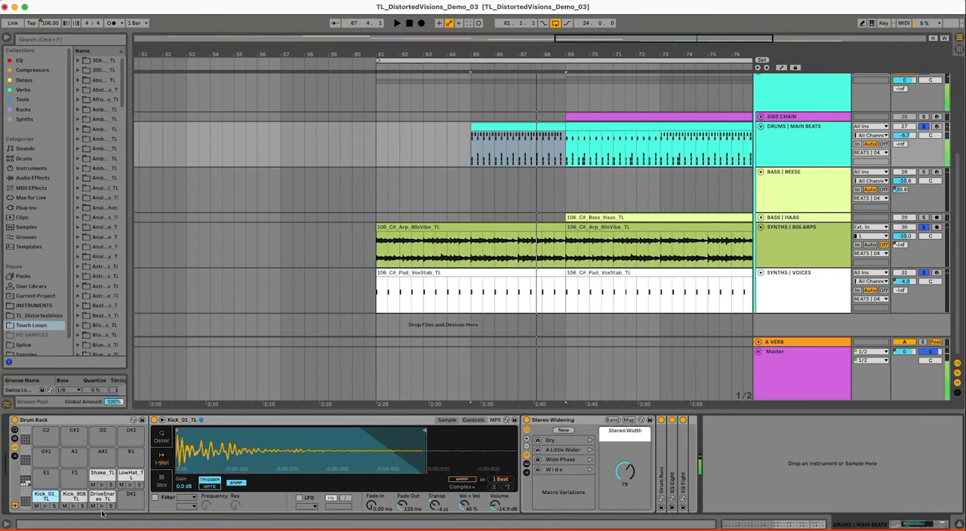
left_click(99, 498)
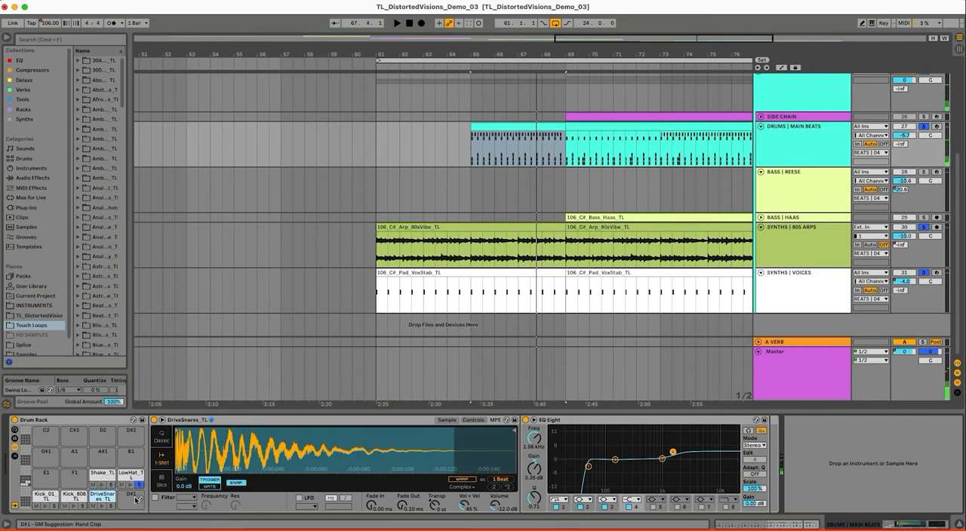
Play the first DRUMS | MAIN BEATS clip again from bar 65
left_click(533, 130)
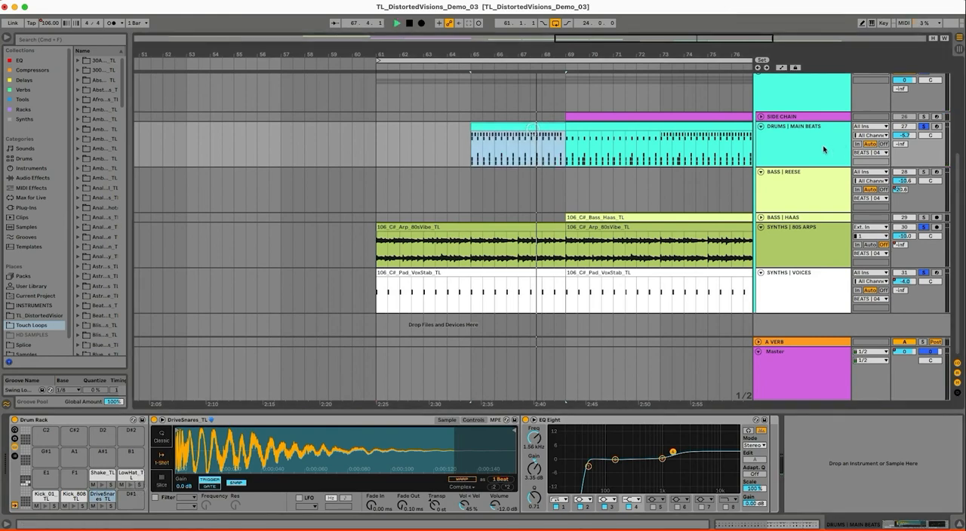
key("space")
left_click(794, 146)
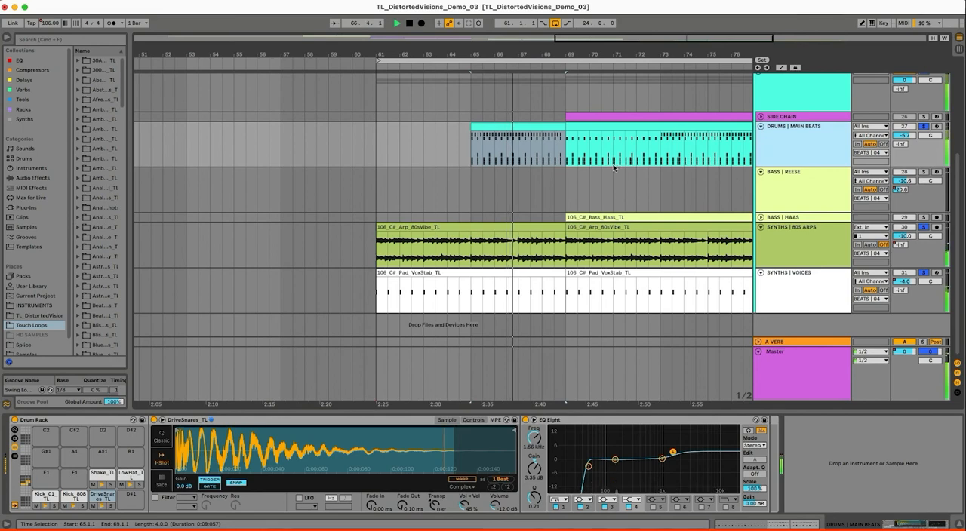
Unfold and solo BASS | HAAS, show its EQ Eight and Compressor, and play its clip from bar 69 before stopping
left_click(763, 219)
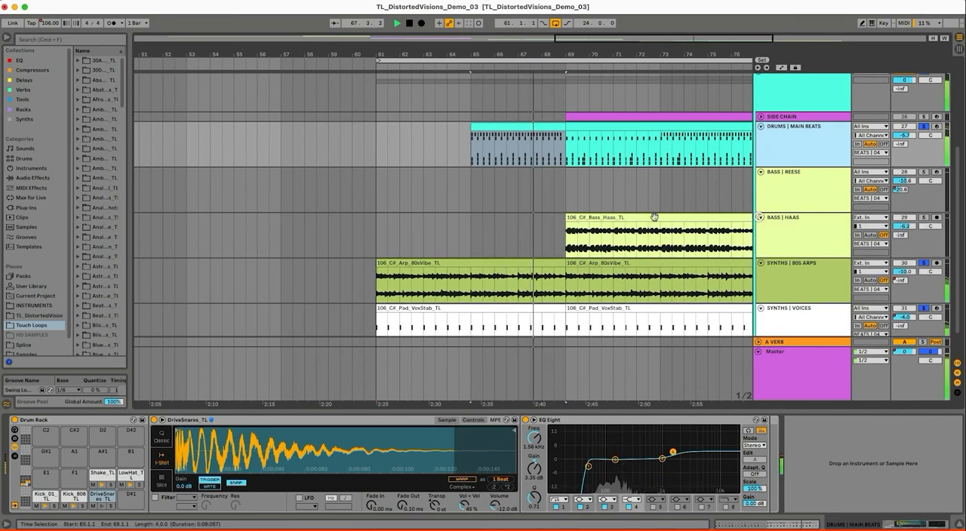
left_click(822, 237)
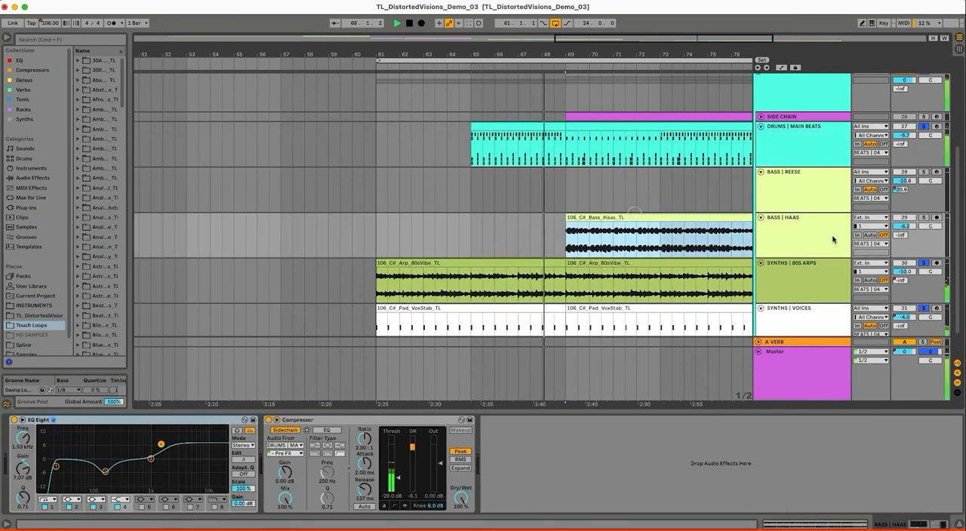
left_click(924, 217)
left_click(614, 224)
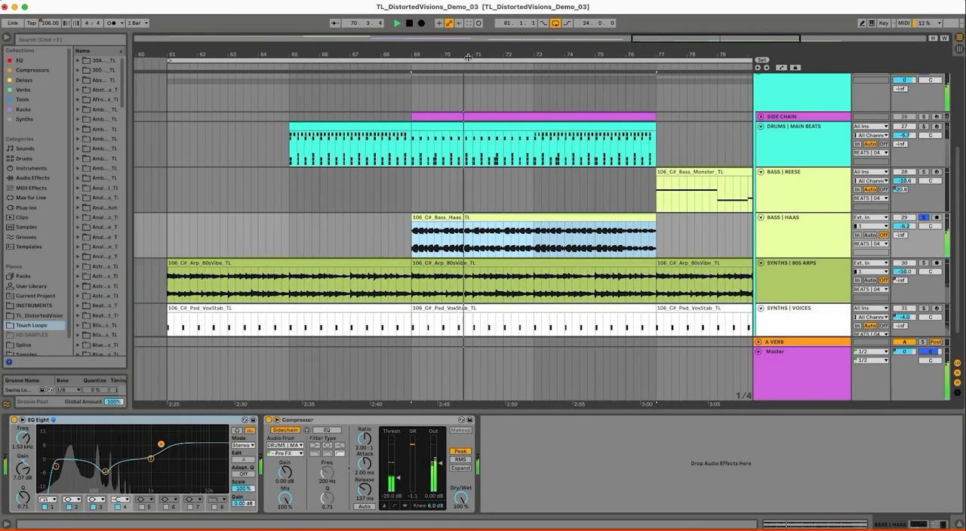
left_click(809, 224)
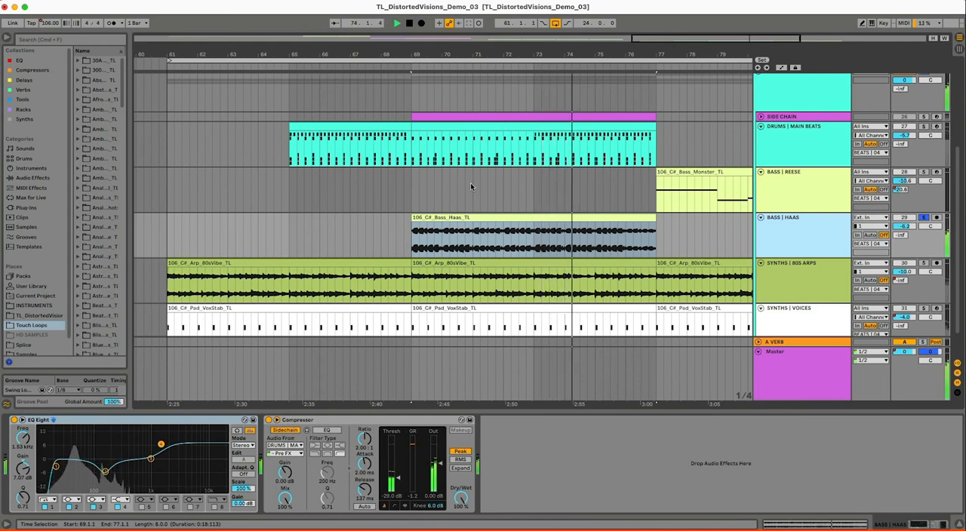
key("space")
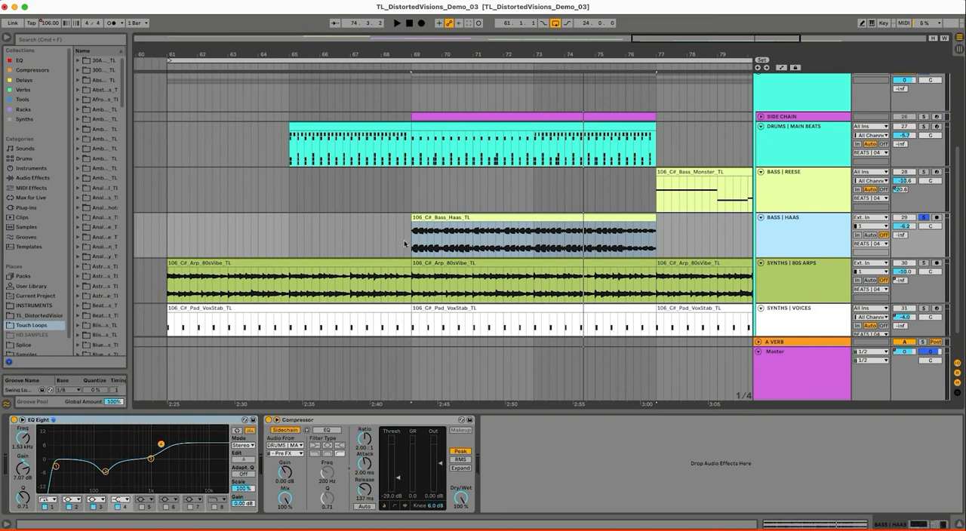
Solo BASS | REESE, show its UltraReese_TL rack, and play the 106_C#_Bass_Monster_TL clip from bar 77 to its end
left_click(457, 221)
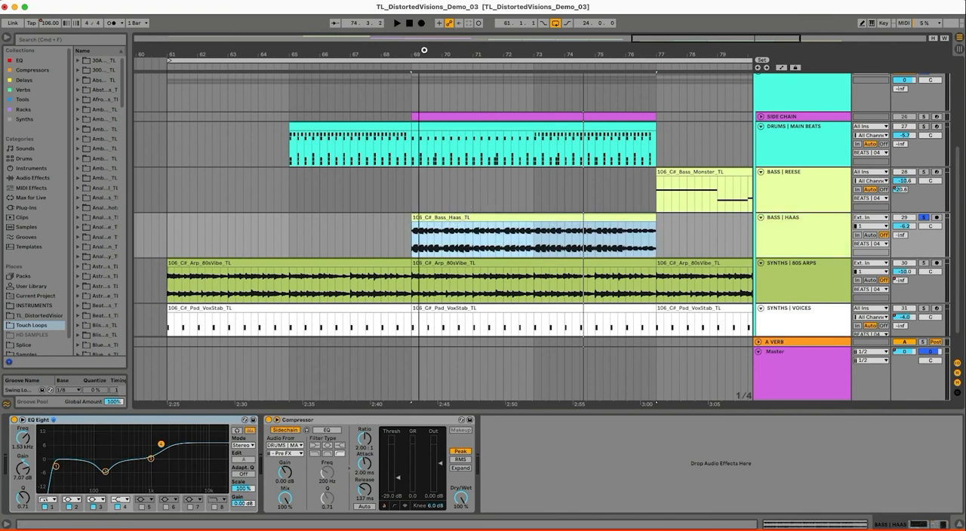
left_click_drag(424, 50, 419, 48)
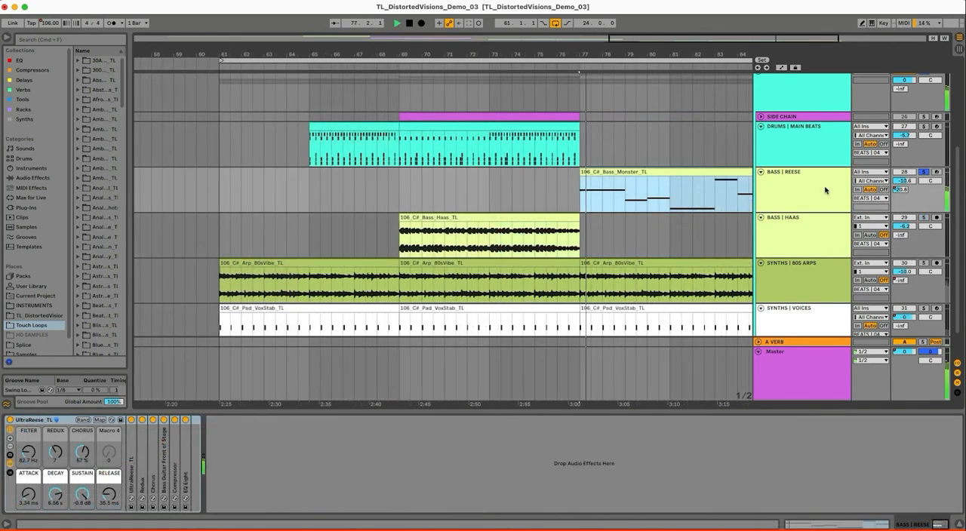
left_click(825, 190)
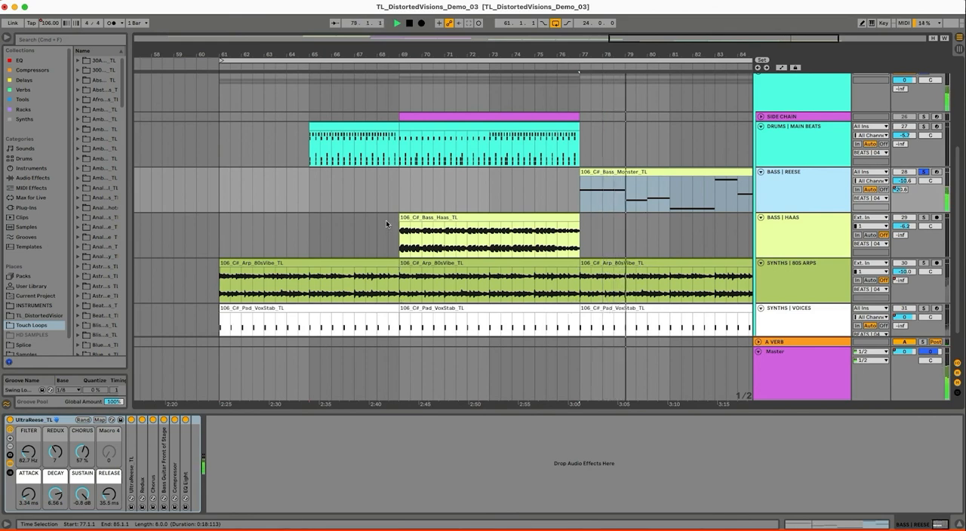
left_click_drag(660, 51, 661, 50)
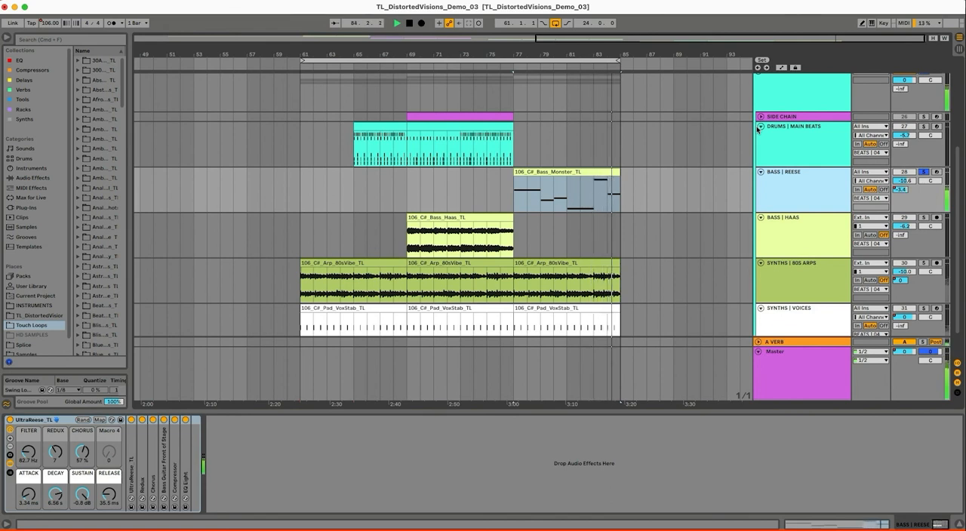
left_click(823, 191)
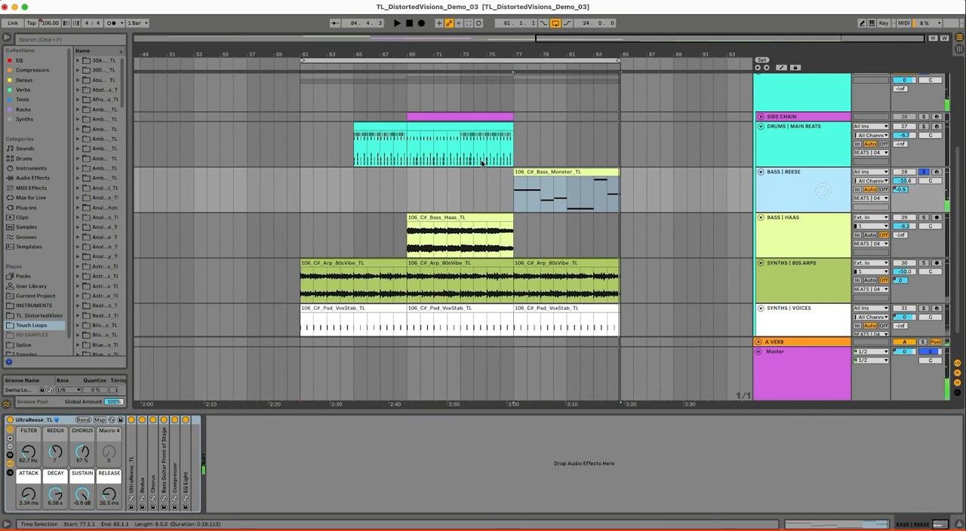
Loop the 106_C#_Bass_Monster_TL clip from bar 77 to bar 85 and set the UltraReese_TL FILTER macro to 198 Hz during playback
left_click(533, 172)
left_click_drag(533, 51, 533, 50)
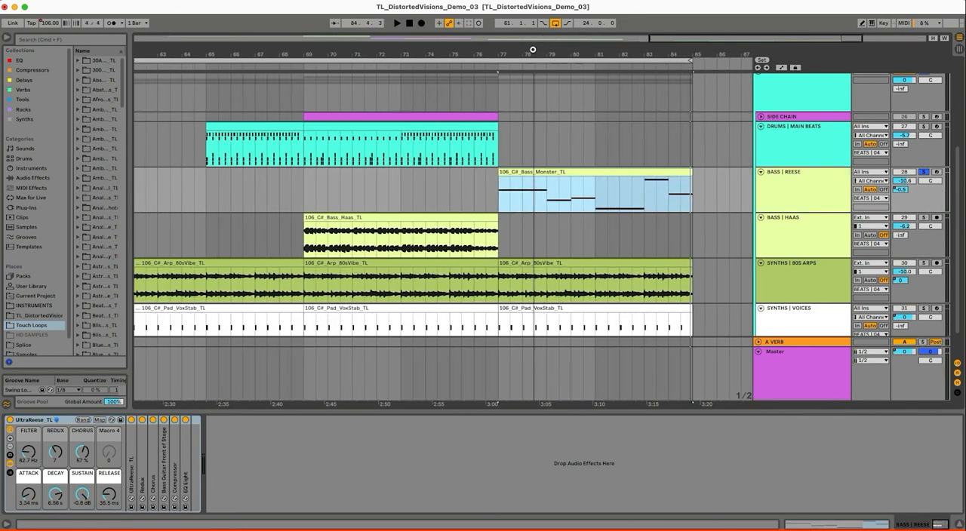
left_click(795, 190)
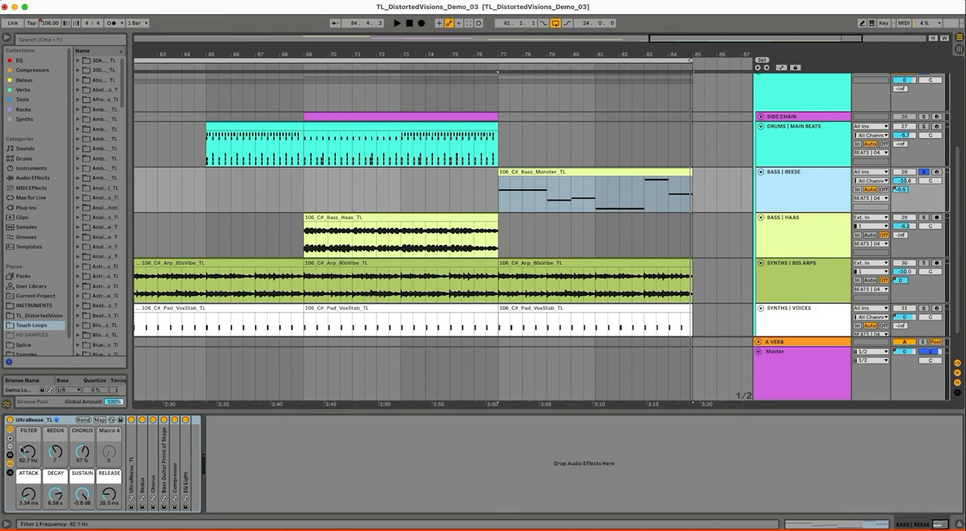
left_click(534, 171)
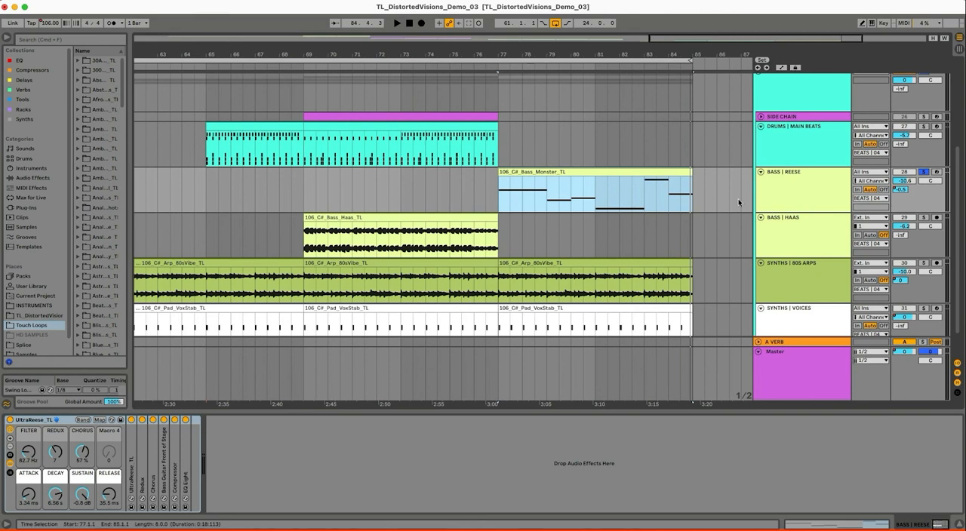
key("space")
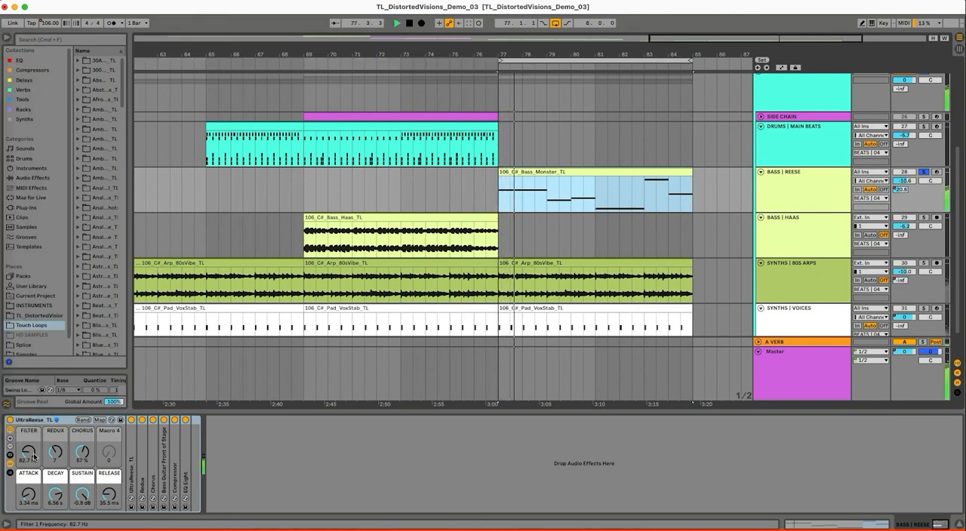
left_click_drag(33, 456, 34, 456)
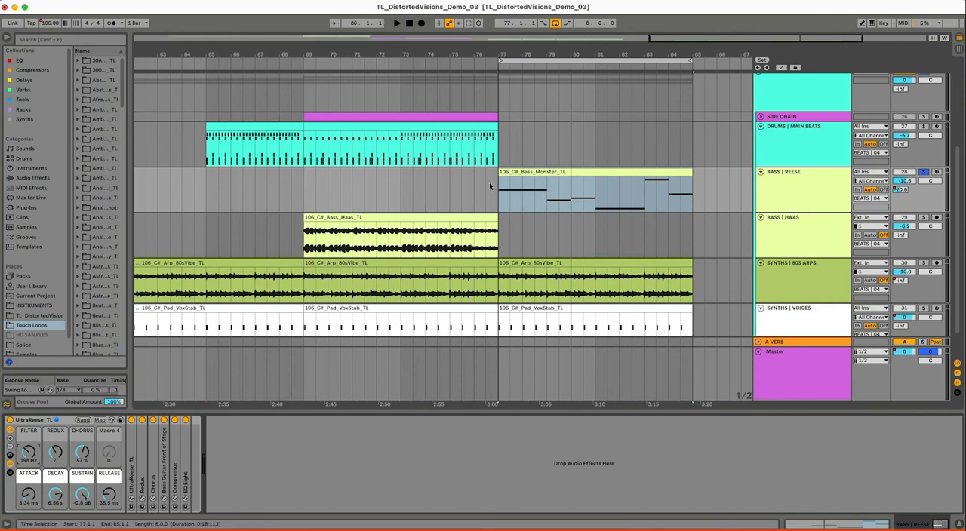
Play the start of the looped BASS | REESE clip with the changed FILTER setting, and stop
left_click(528, 171)
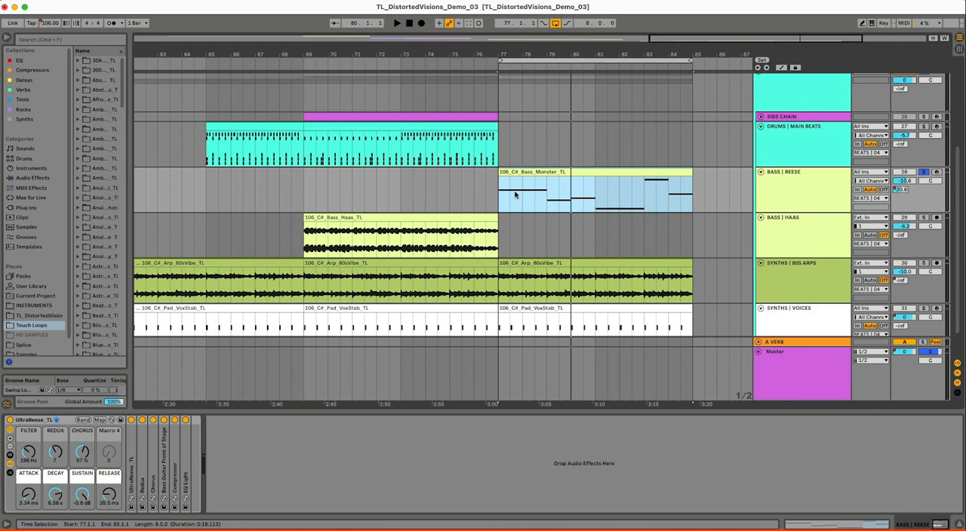
key("space")
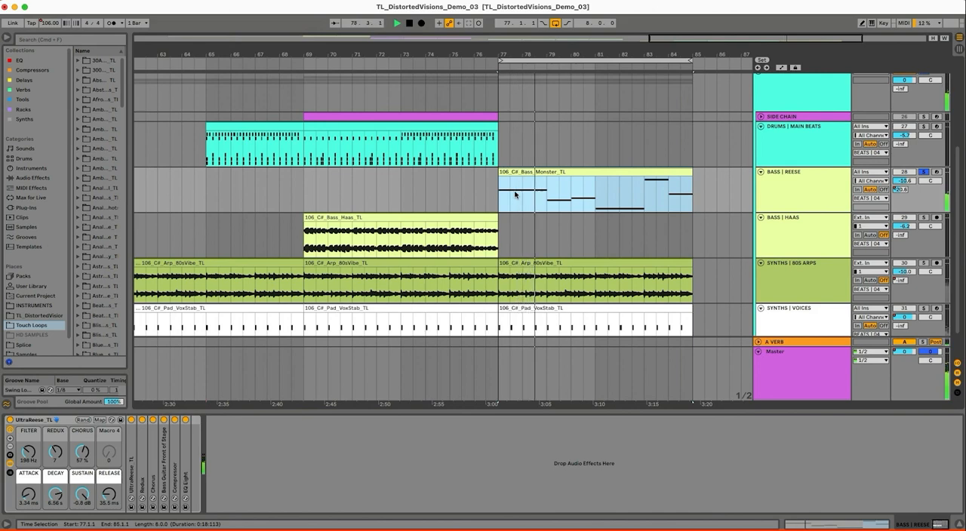
key("space")
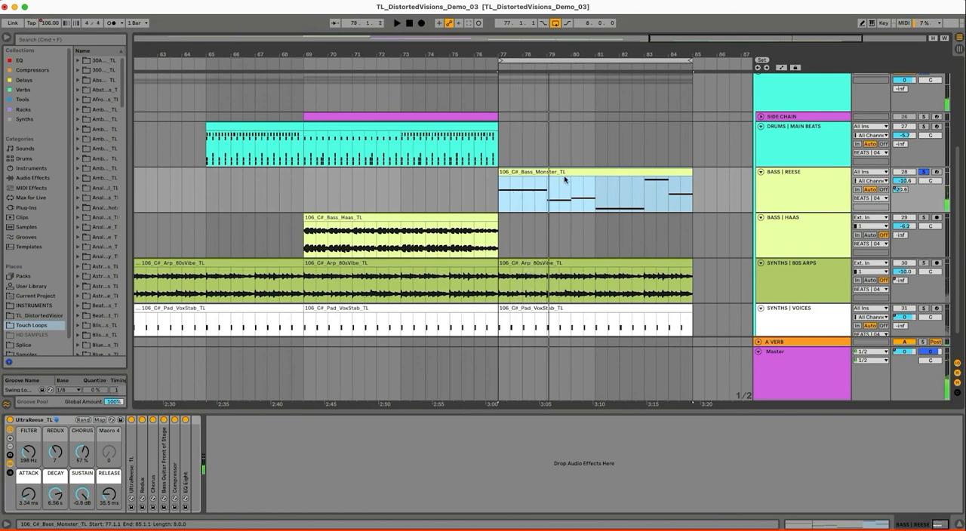
Fold the BEATS | 04 group and bring the whole arrangement with all four BEATS groups into view
left_click(563, 173)
left_click_drag(574, 51, 606, 22)
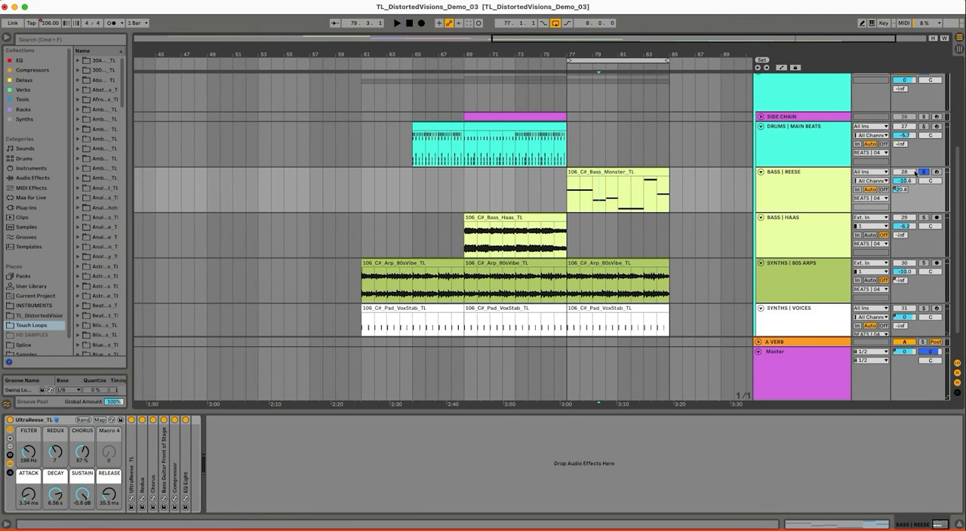
left_click(757, 76)
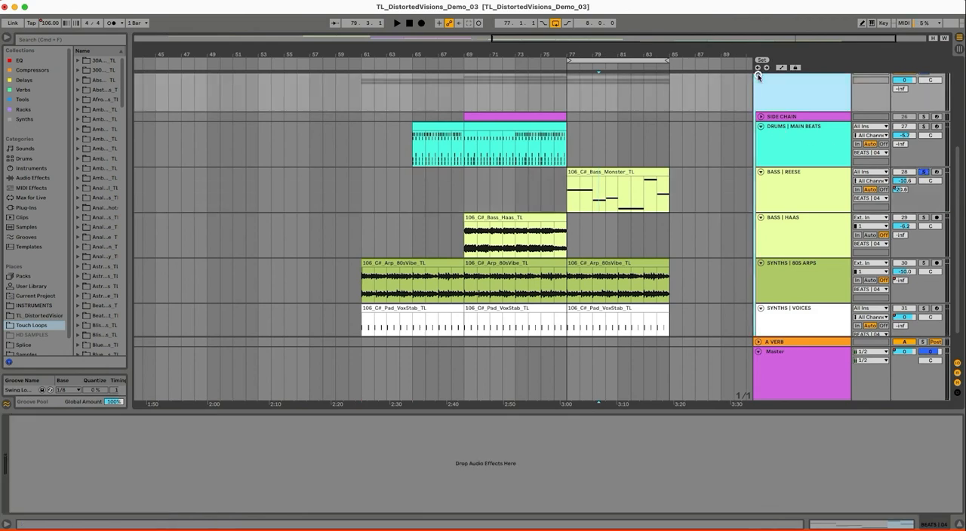
scroll(647, 149, "up", 3)
left_click(757, 155)
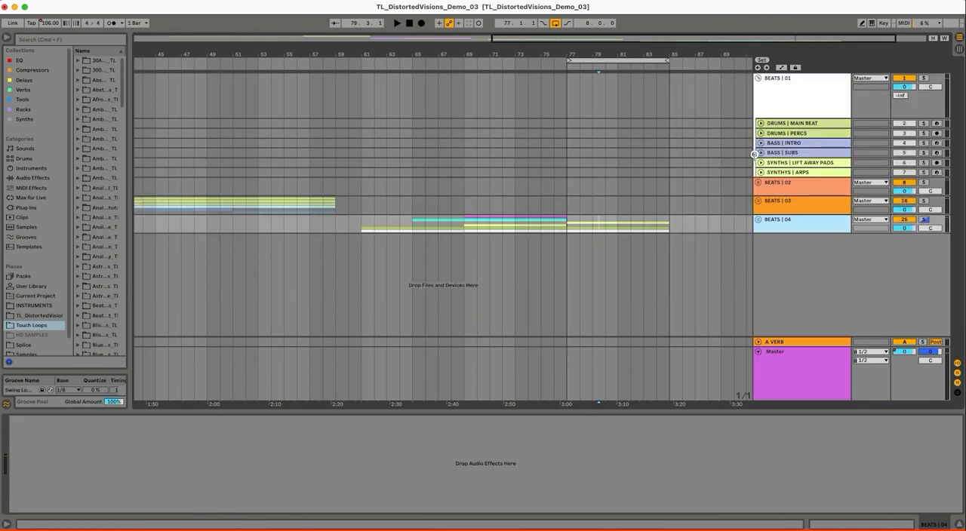
left_click(595, 43)
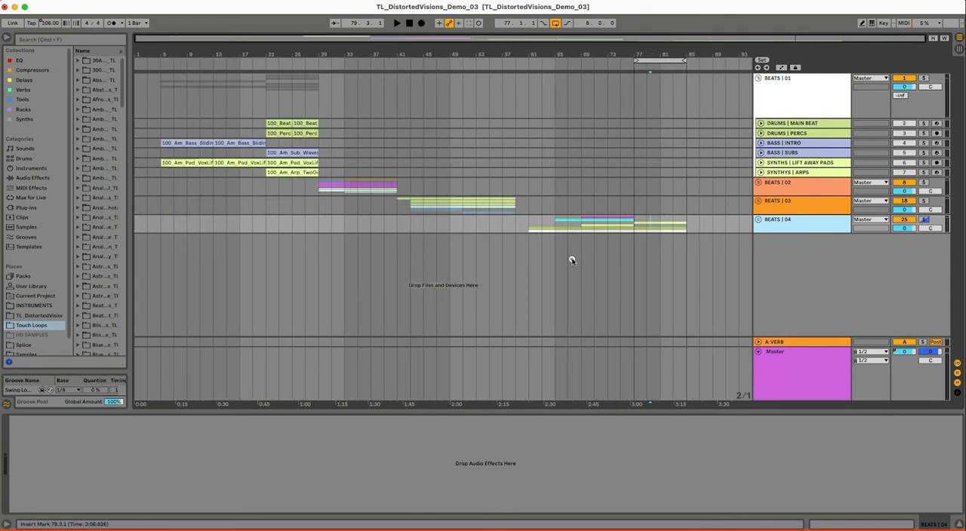
Loop the whole arrangement from bar 5 to bar 85 and show the Master track's EQ Eight, Glue Compressor and Limiter
left_click(572, 260)
left_click_drag(637, 61, 159, 134)
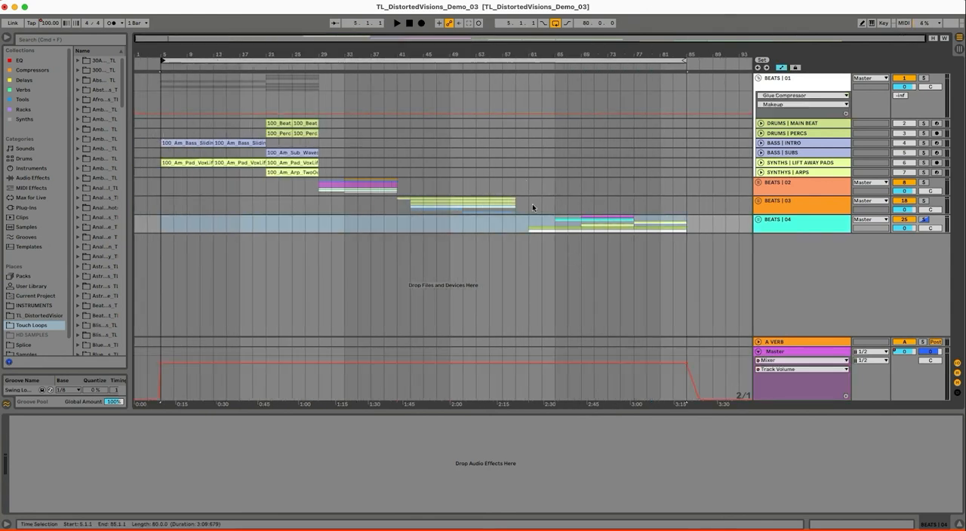
left_click(795, 370)
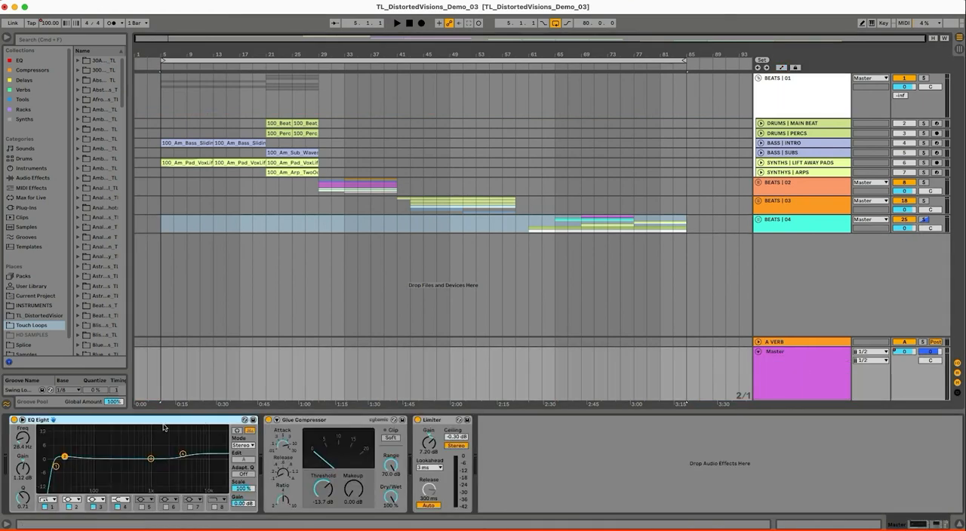
left_click(787, 366)
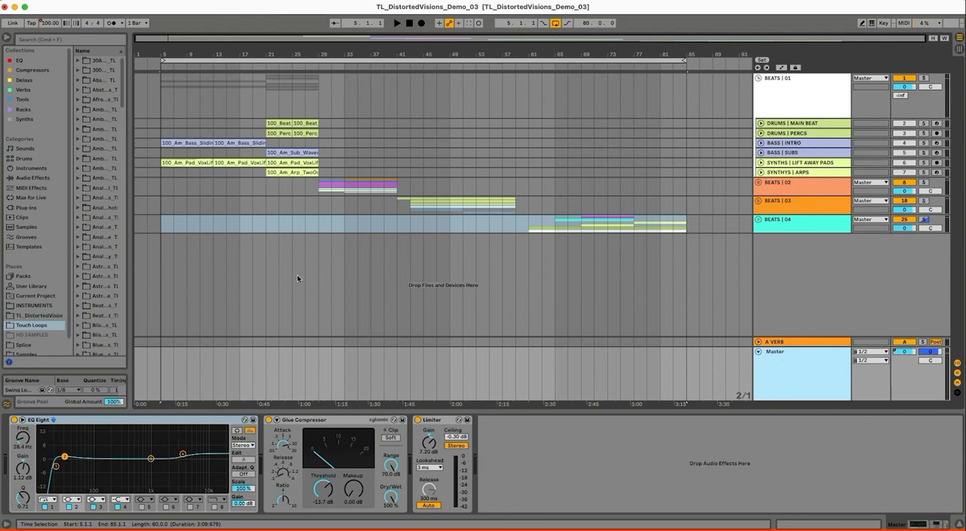